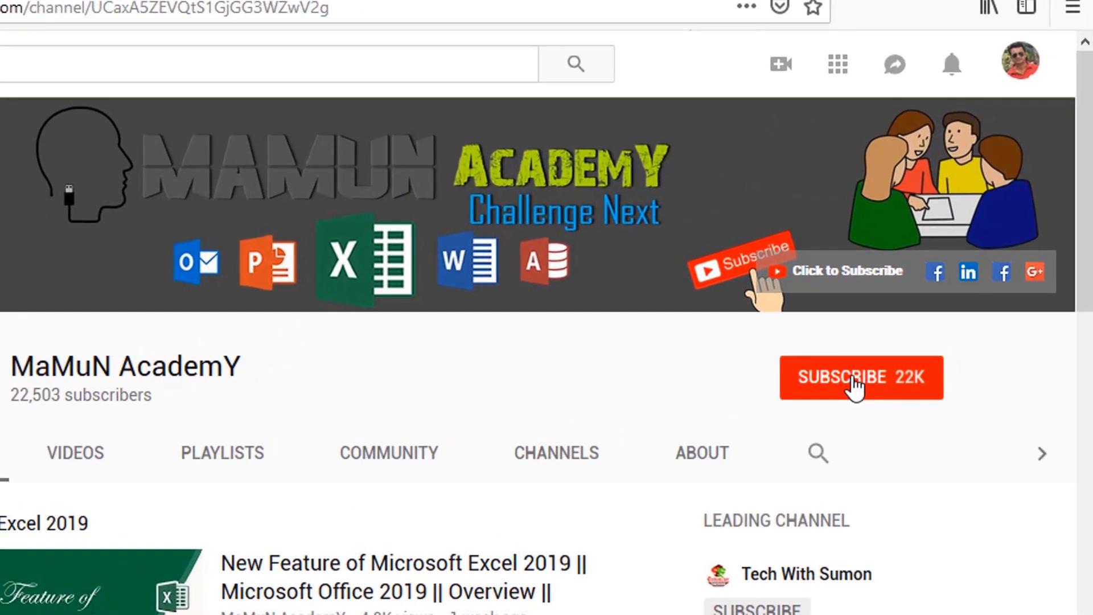
Subscribe to the Excel tutorials channel with upload notifications on, then view recent notifications
click(961, 316)
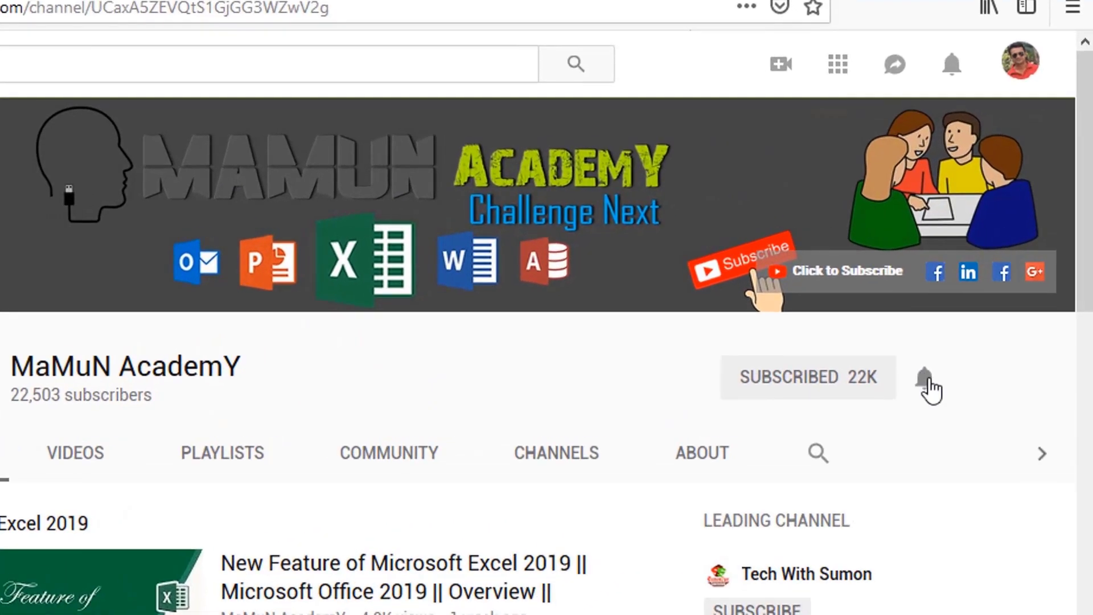
click(925, 380)
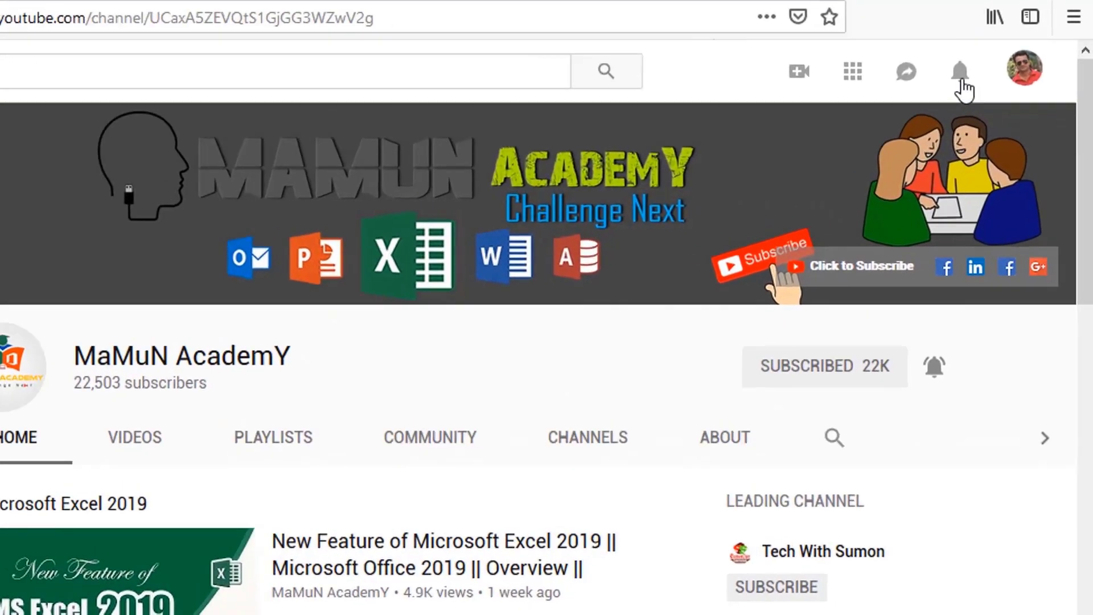
click(960, 80)
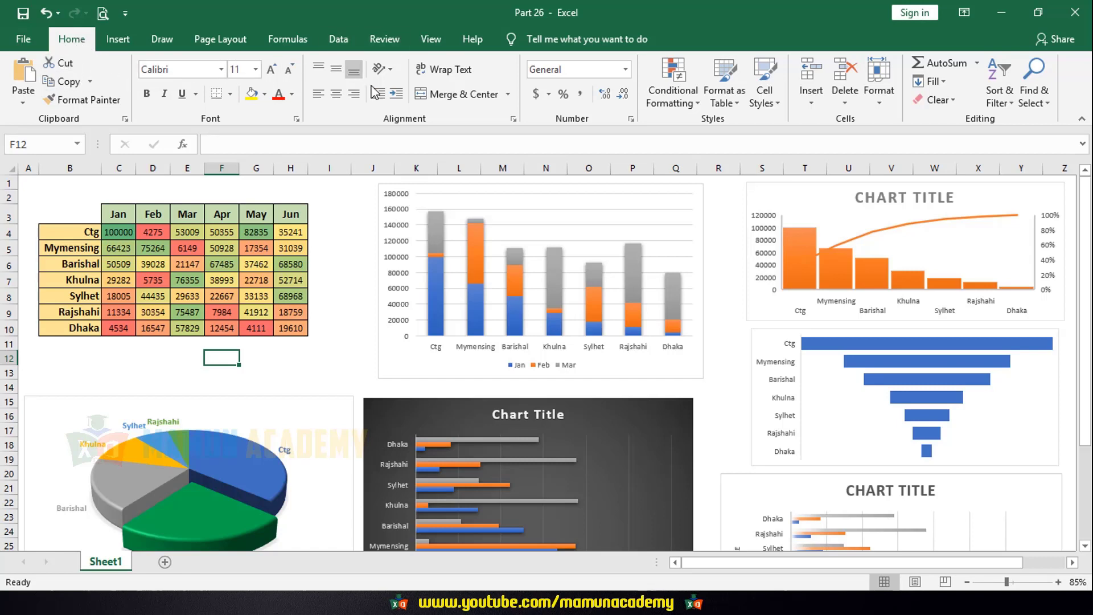
click(113, 37)
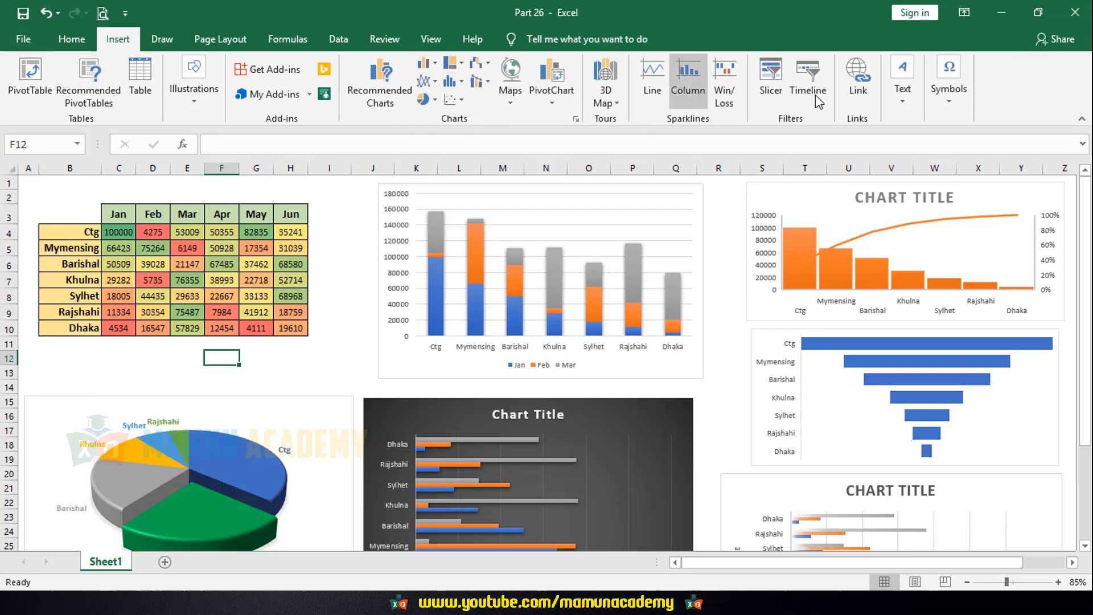
click(220, 39)
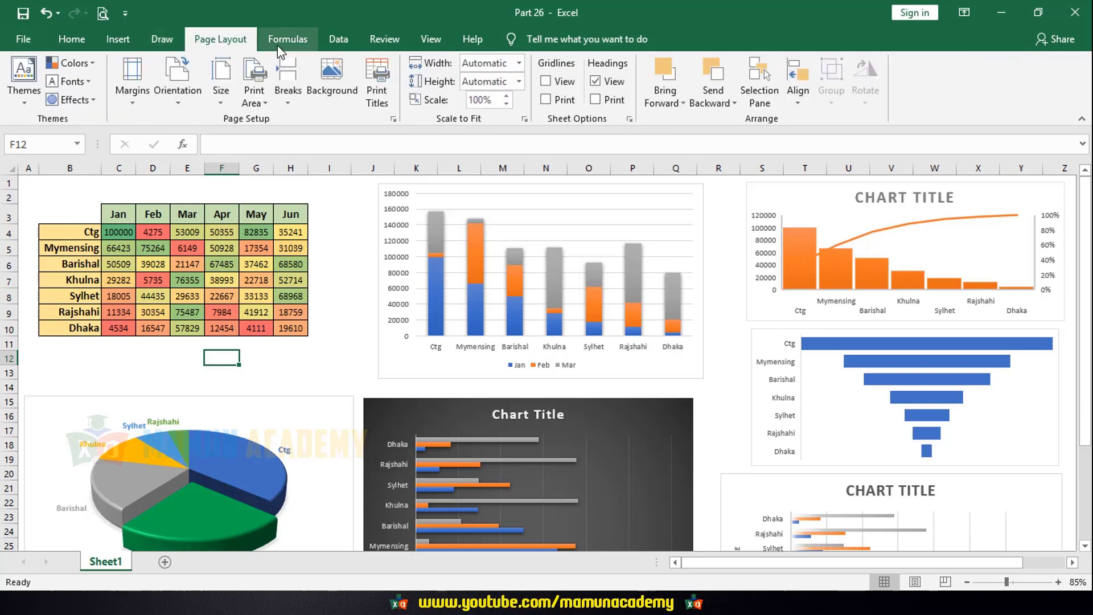
click(305, 41)
click(328, 35)
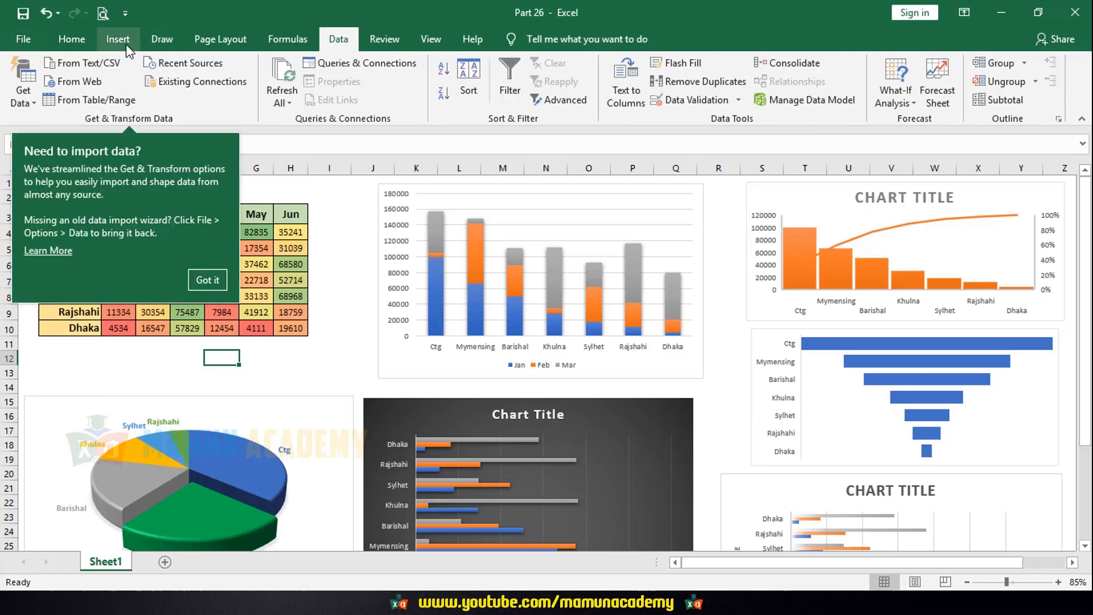
click(126, 44)
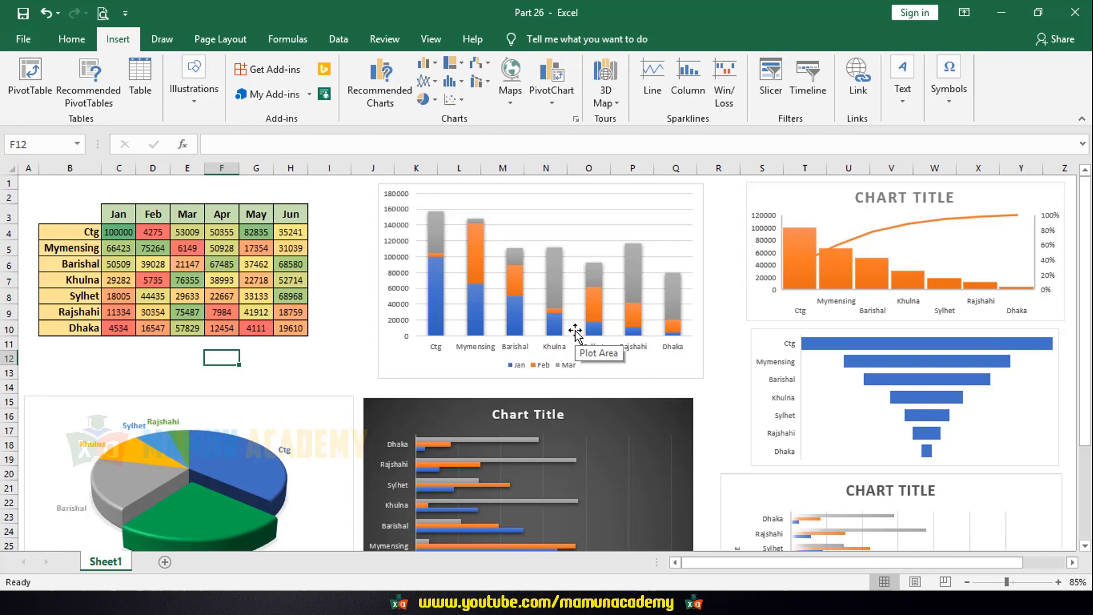
click(334, 409)
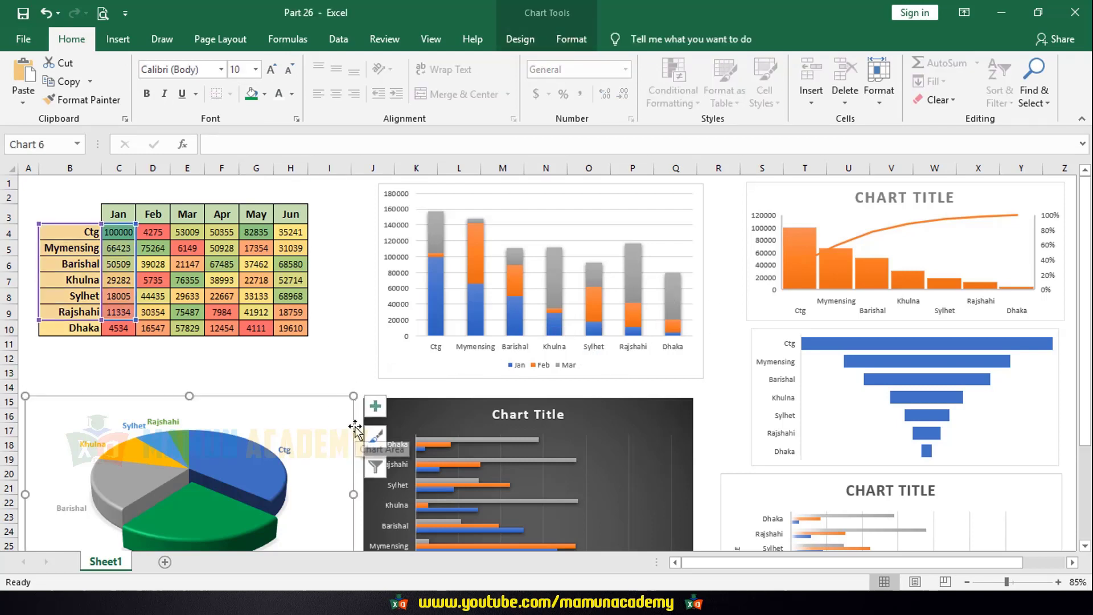
Delete the pie, stacked column, bar, Pareto, funnel and bottom charts, leaving only the table
key(Delete)
click(409, 361)
key(Delete)
click(654, 410)
key(Delete)
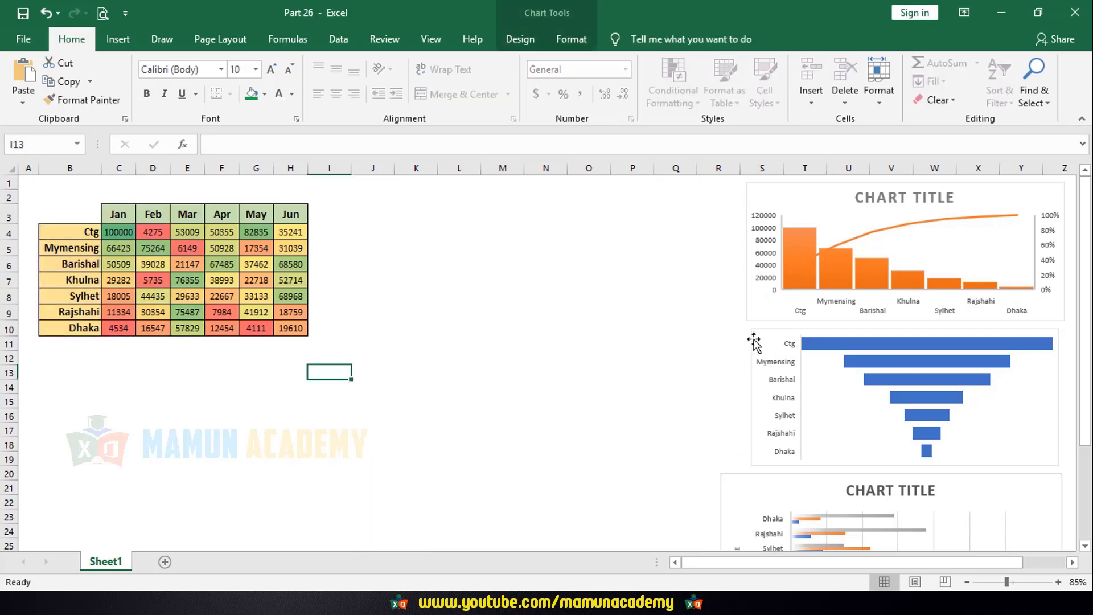
click(769, 313)
key(Delete)
click(763, 447)
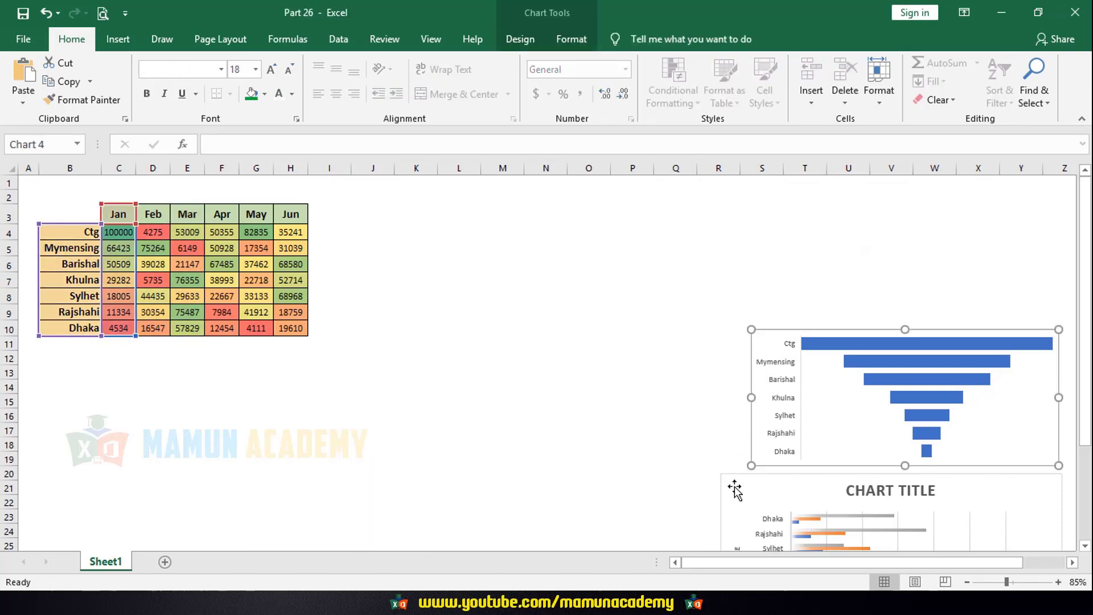
key(Delete)
click(734, 490)
key(Delete)
click(561, 315)
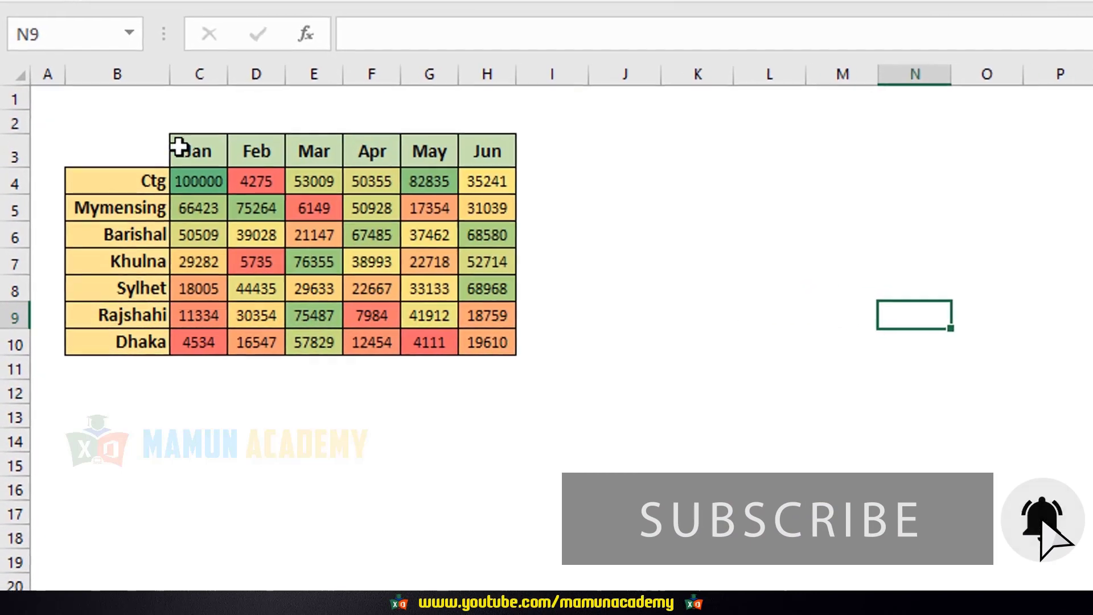
Select C4:H10 and clear its colour-scale conditional formatting rules
drag(118, 230, 270, 340)
drag(456, 363, 505, 344)
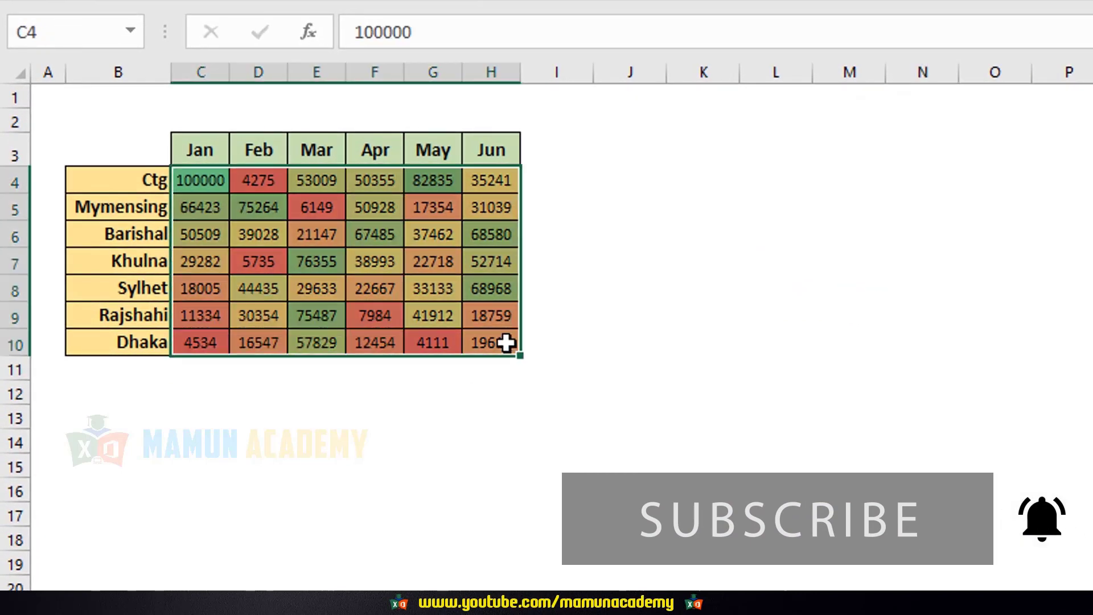
click(627, 319)
drag(200, 180, 507, 345)
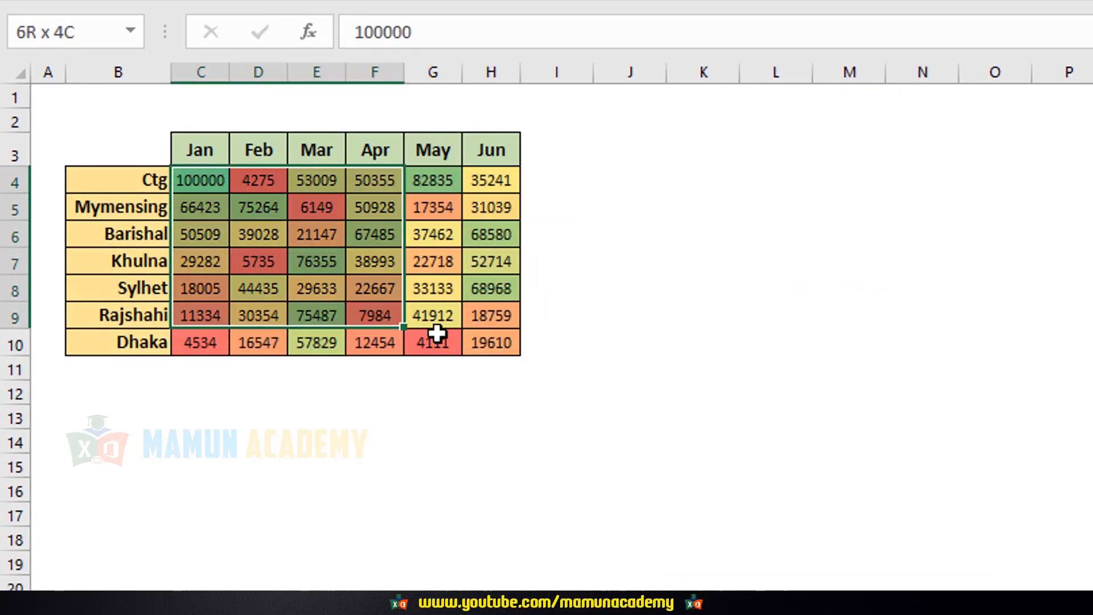
click(629, 413)
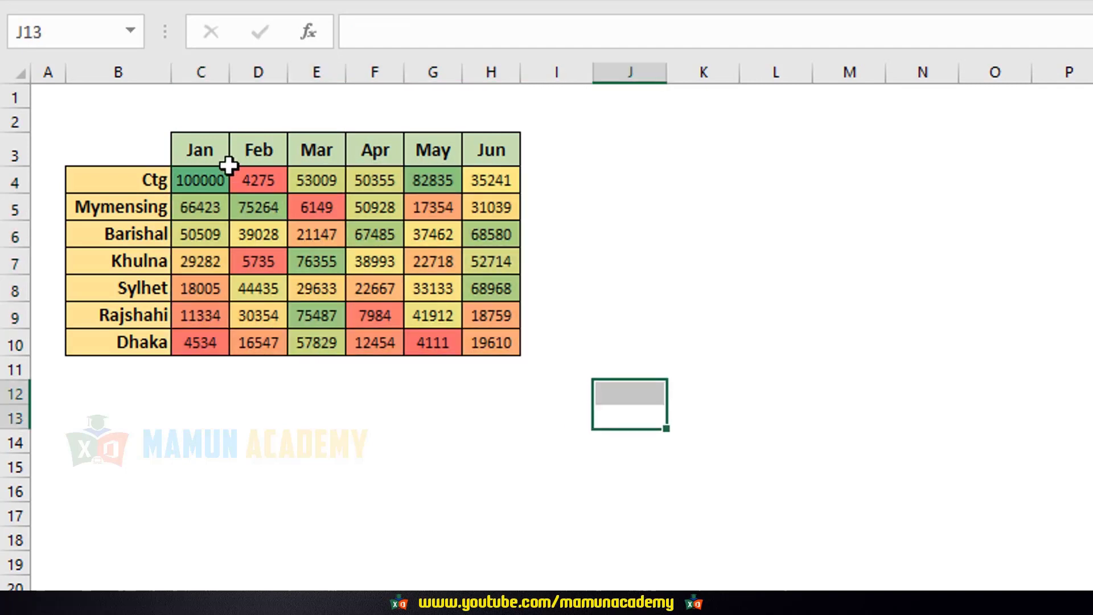
click(208, 146)
drag(208, 182, 496, 342)
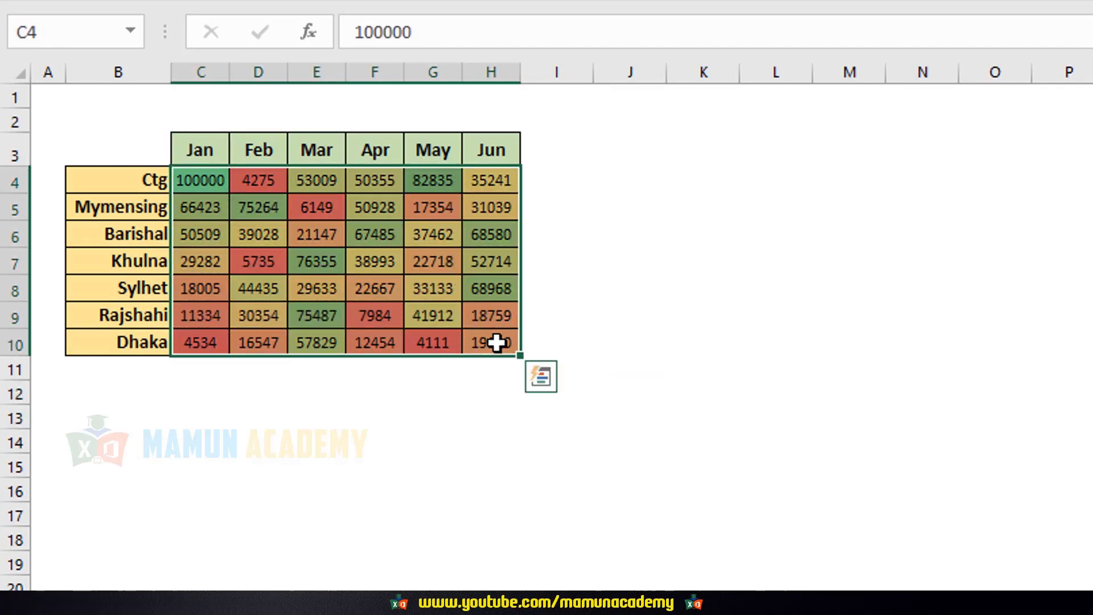
click(532, 438)
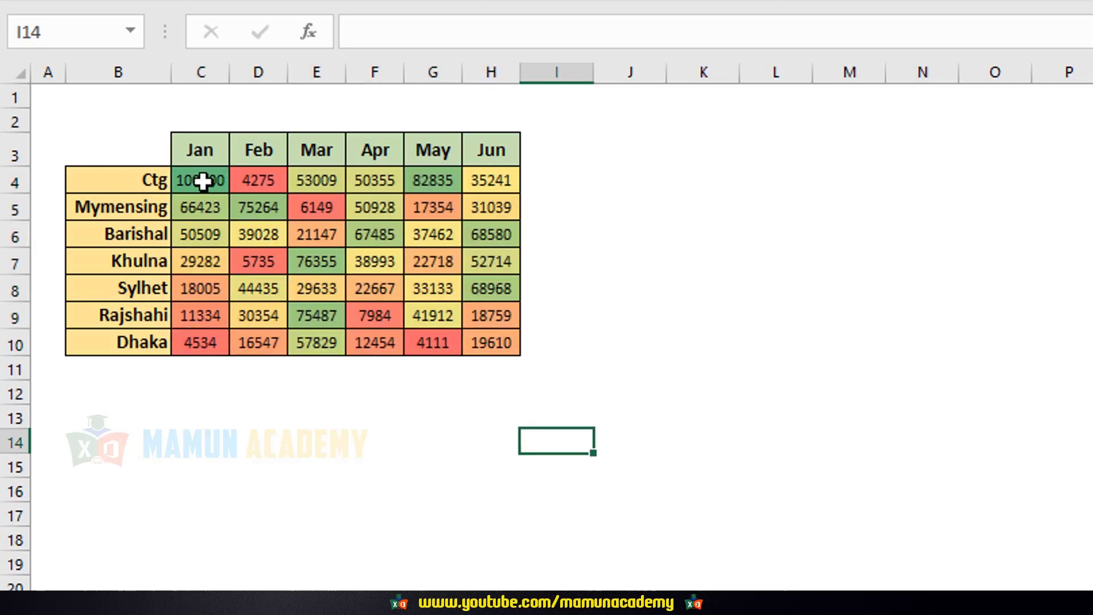
drag(203, 180, 512, 341)
click(673, 86)
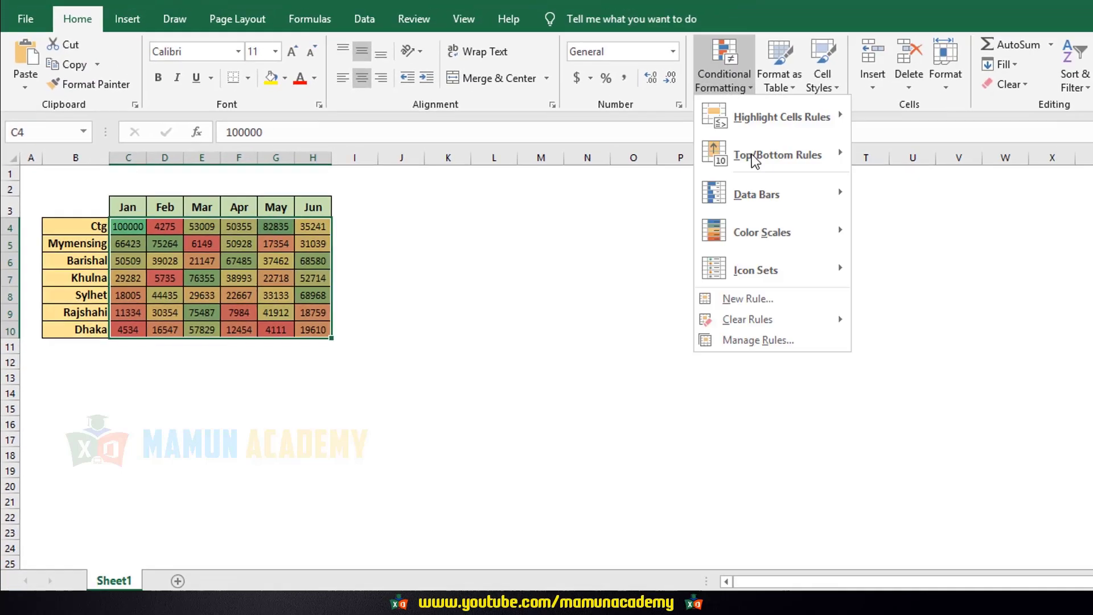
mouse_move(695, 318)
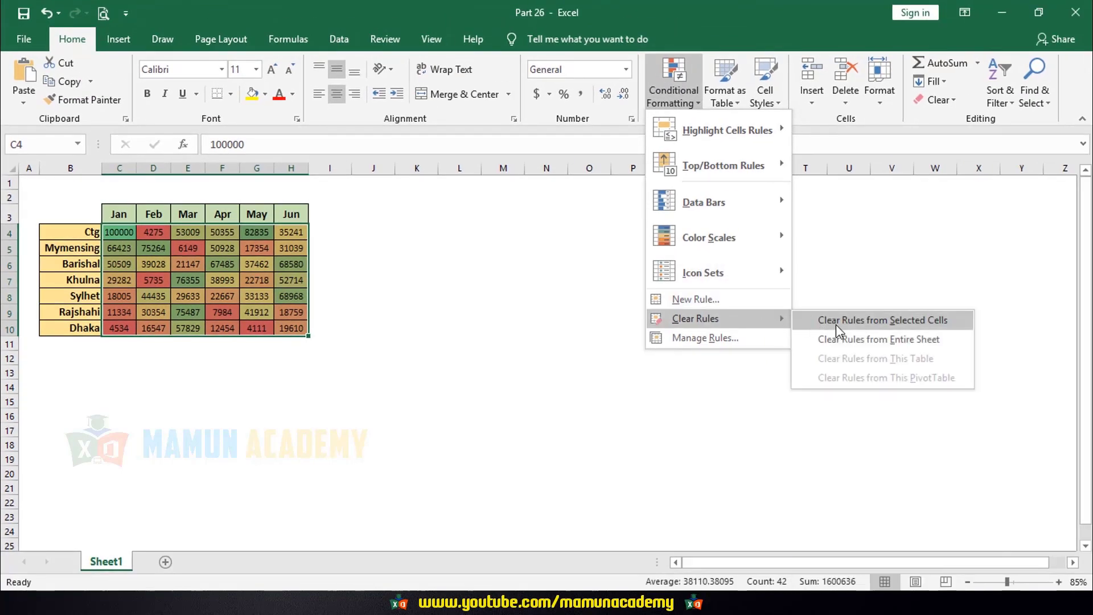
click(837, 322)
click(545, 263)
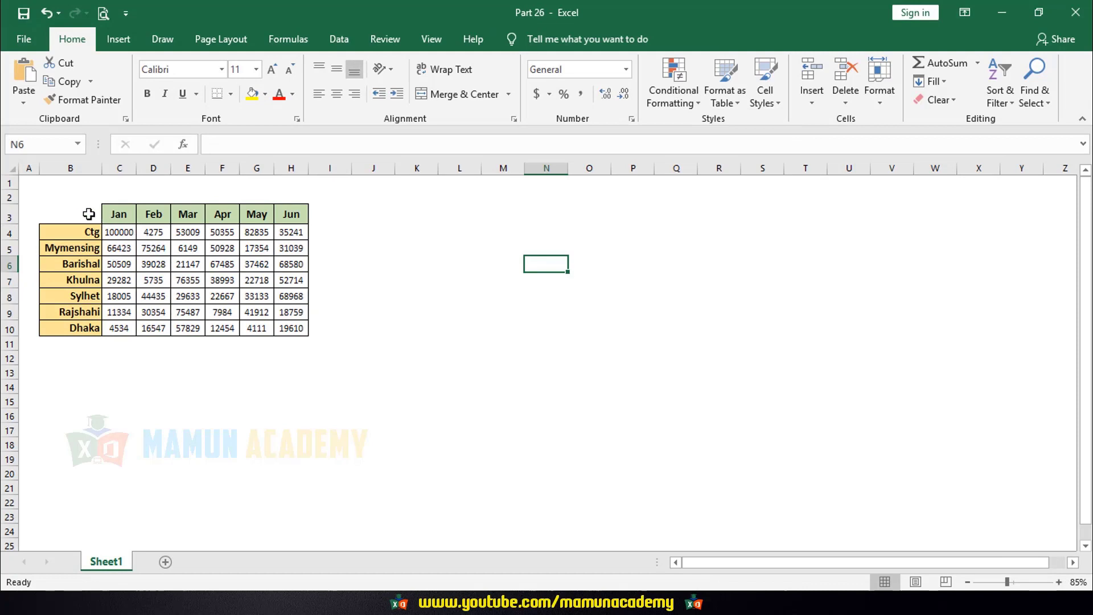
Select B3:E10, the cities with Jan–Mar sales, and show the Insert ribbon's chart options
drag(83, 217, 186, 330)
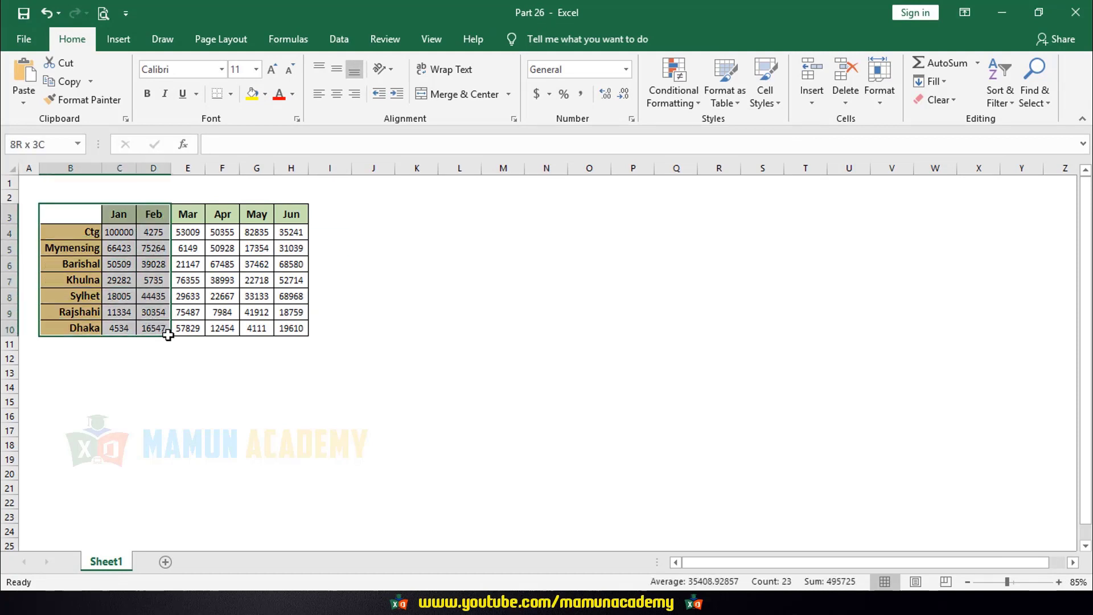
drag(94, 215, 185, 328)
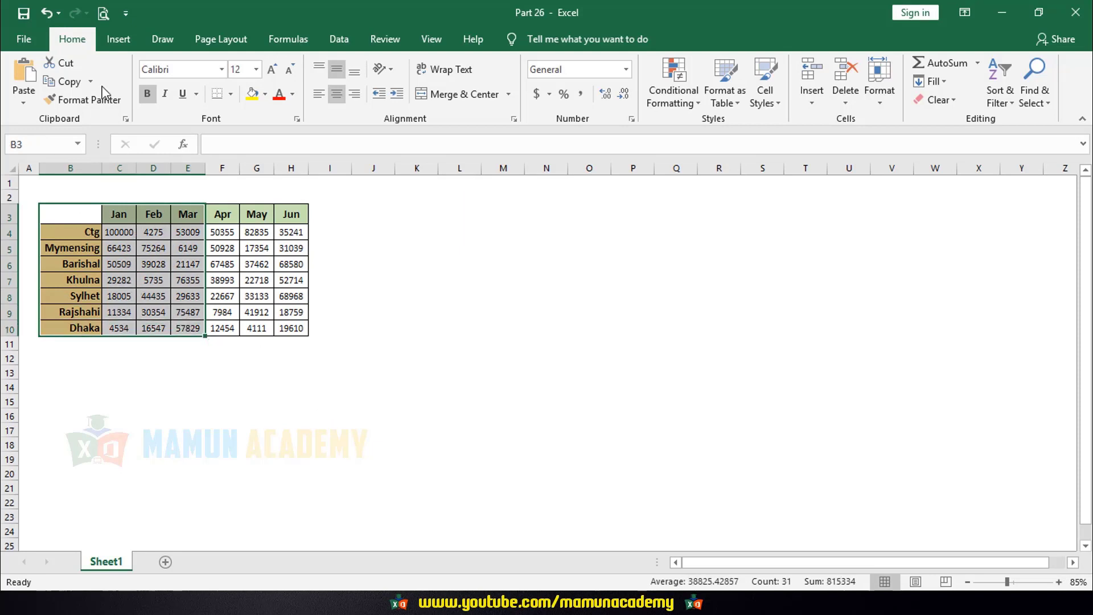
click(114, 43)
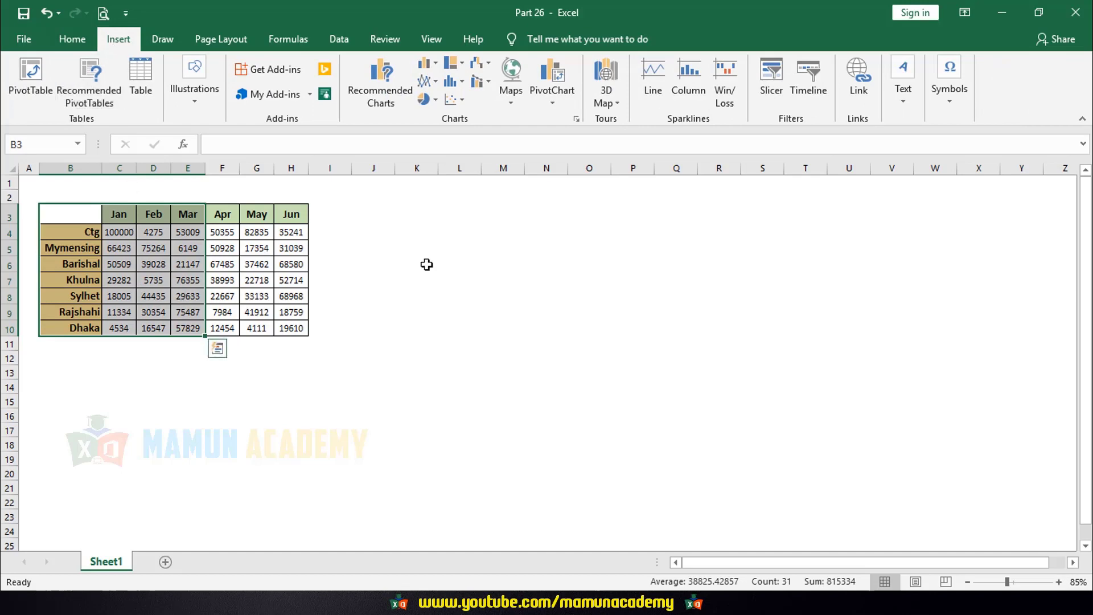
click(577, 120)
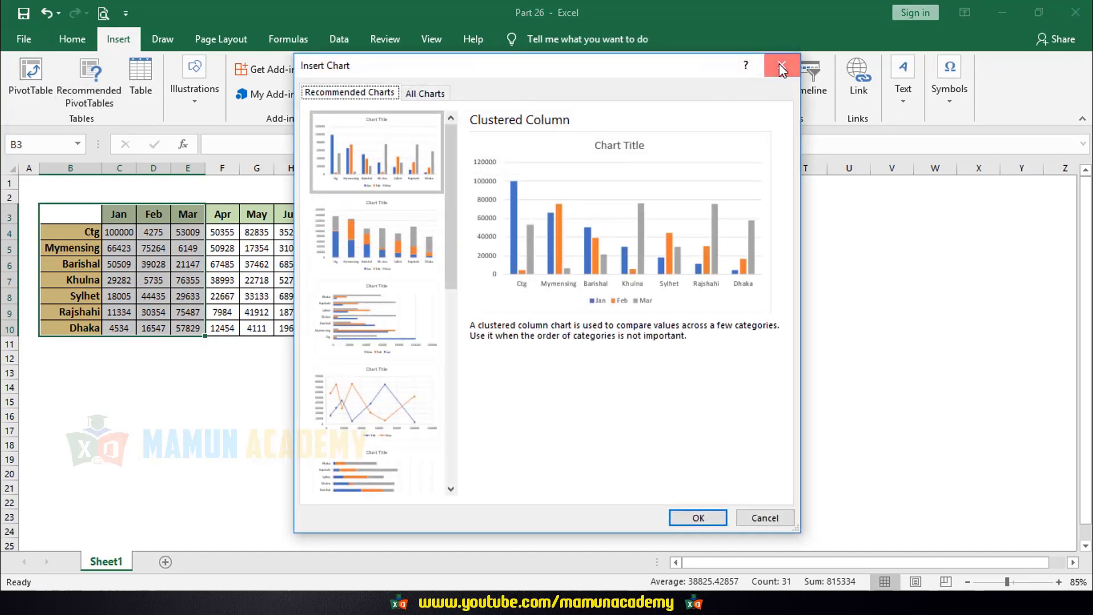
click(780, 67)
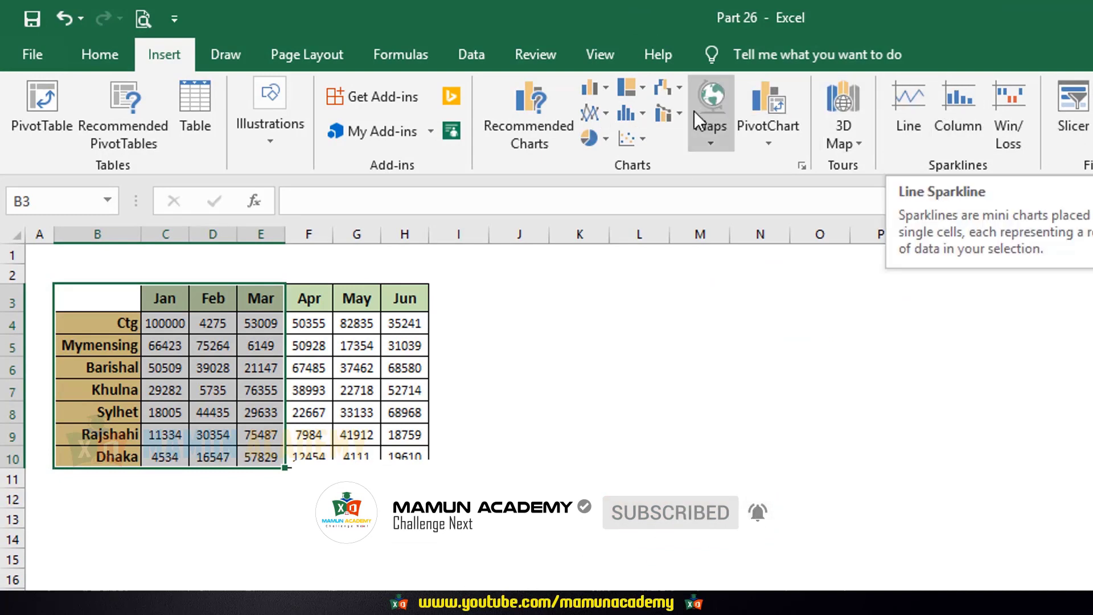
click(607, 90)
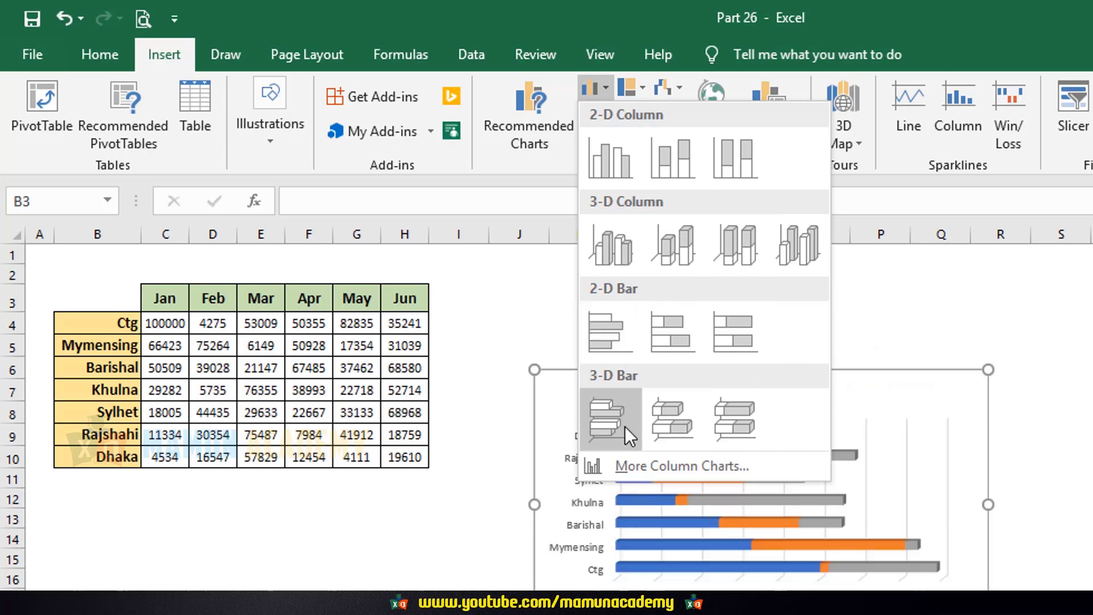
click(648, 101)
click(646, 93)
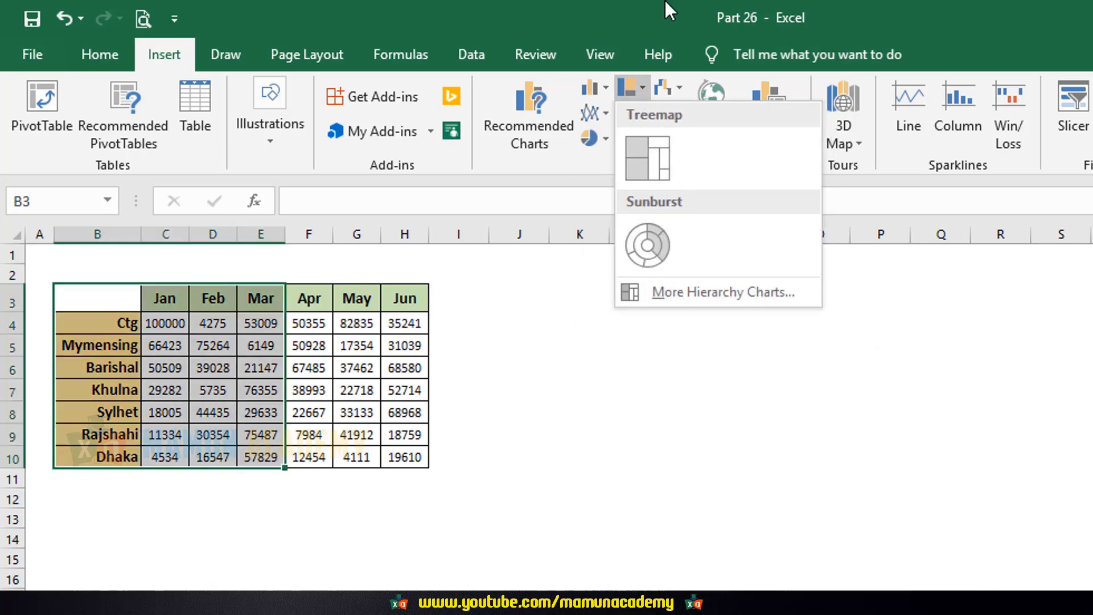
click(665, 1)
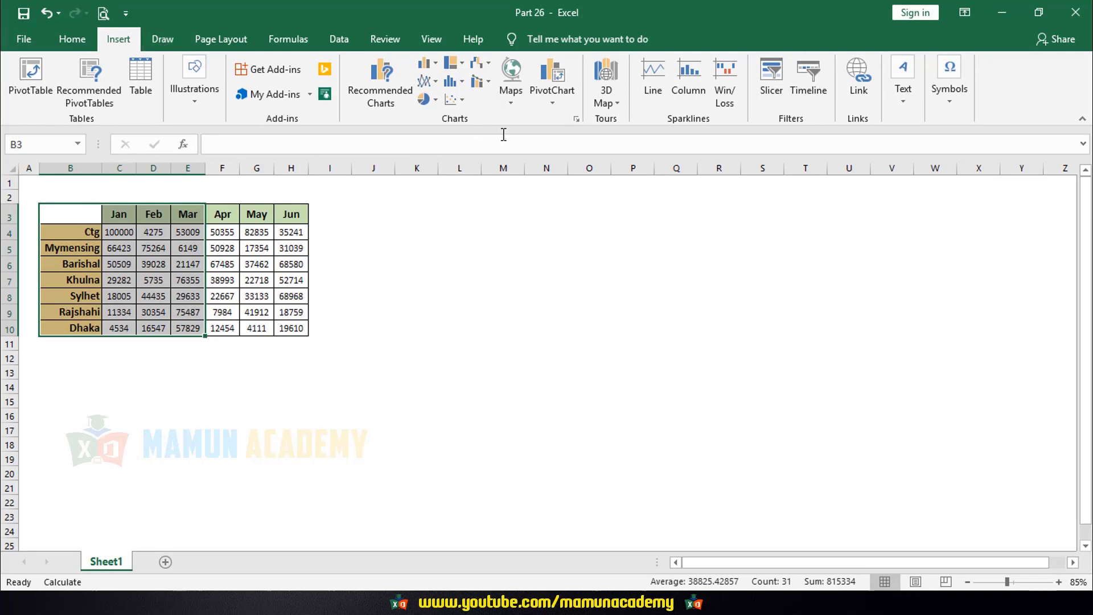
click(517, 105)
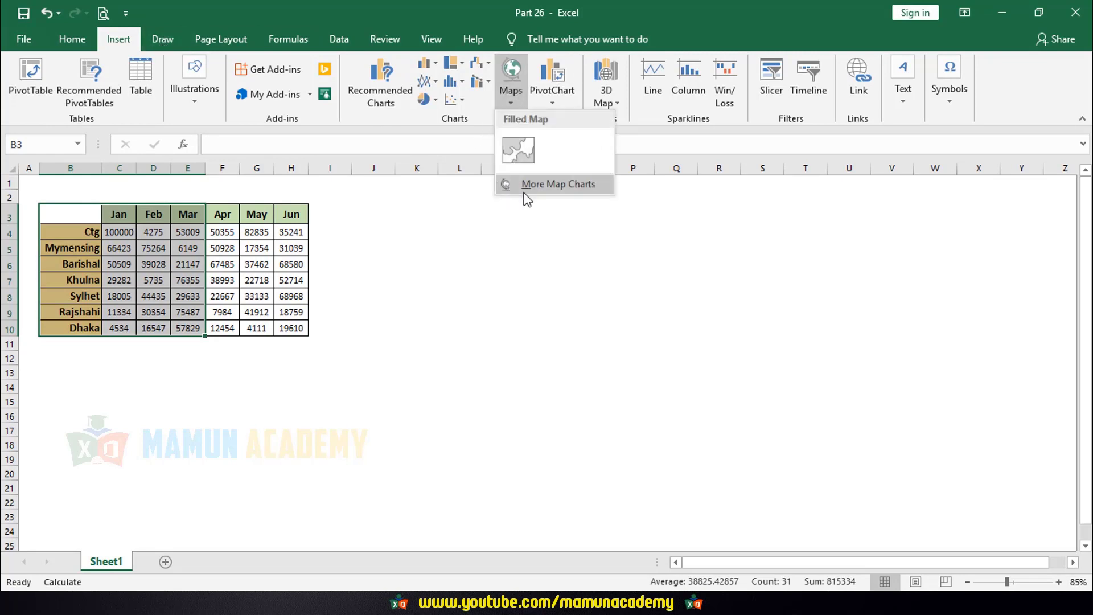
click(487, 66)
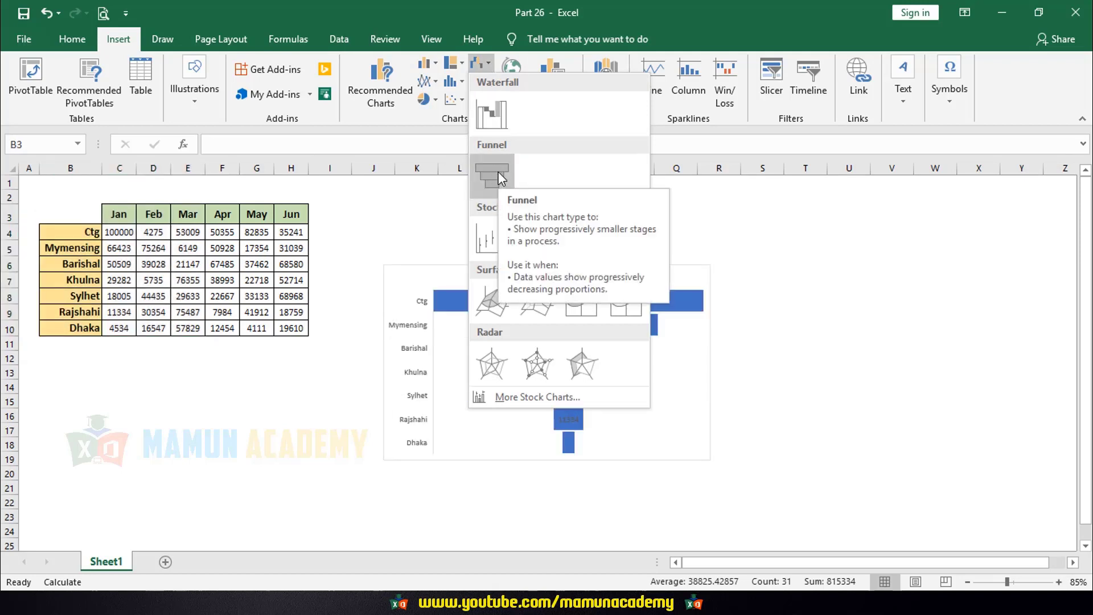
click(508, 7)
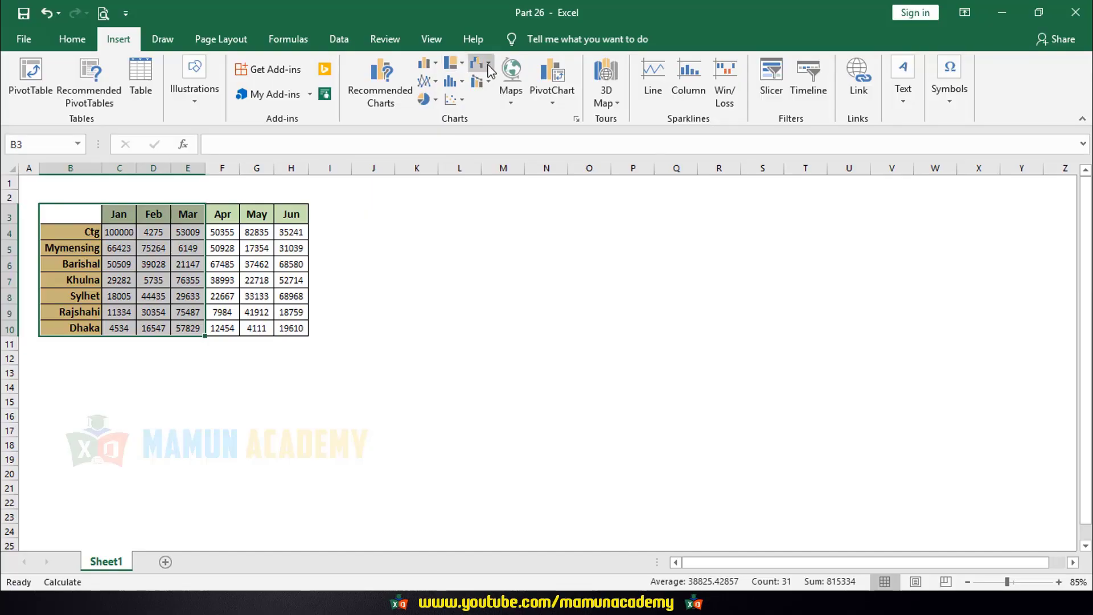
click(488, 62)
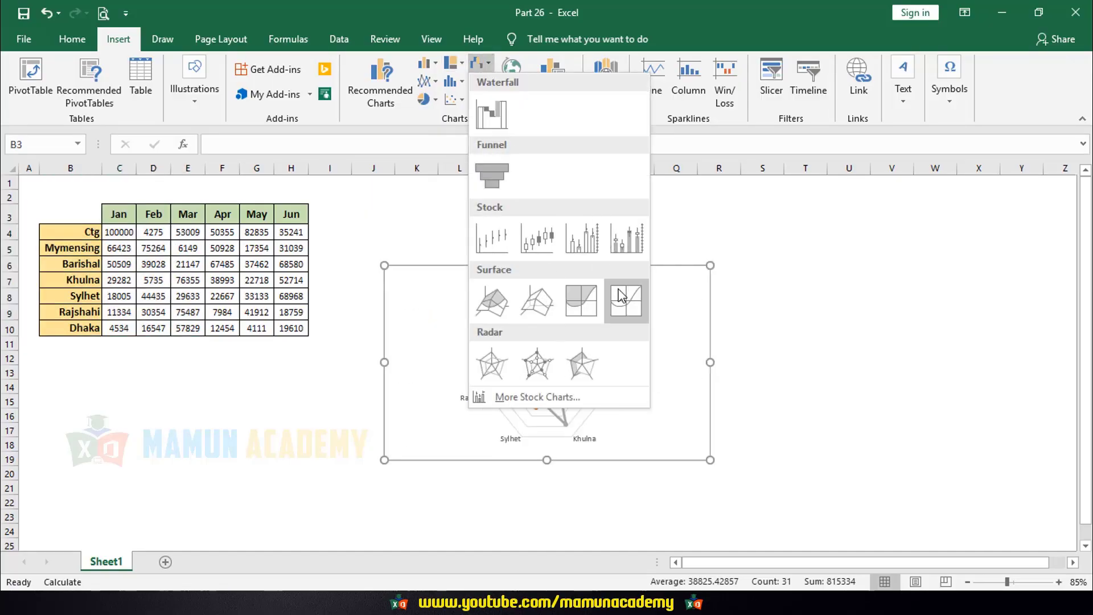
click(479, 1)
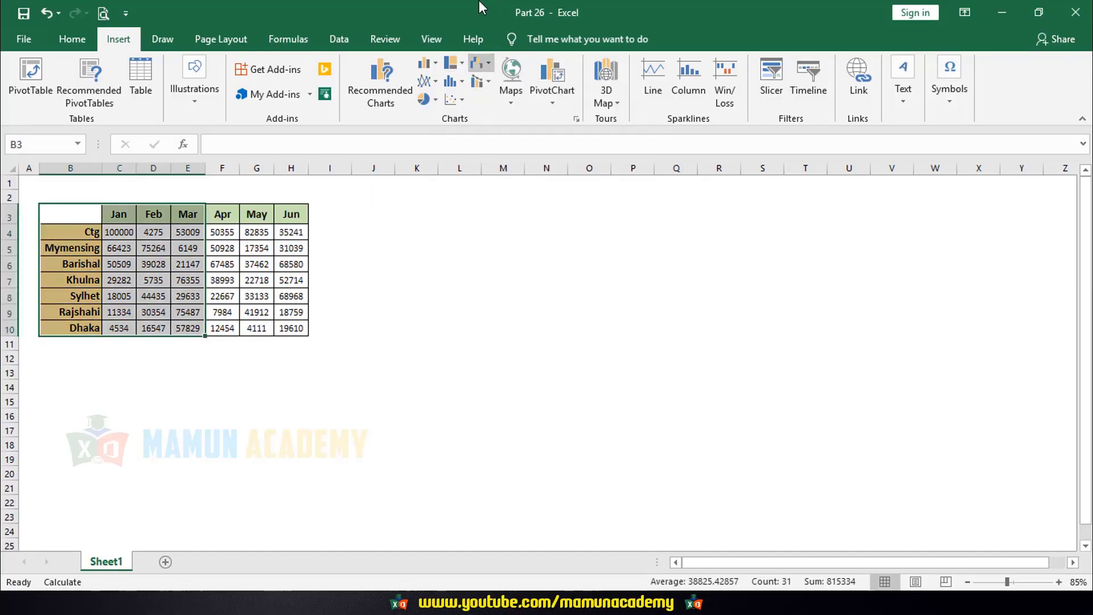
click(428, 81)
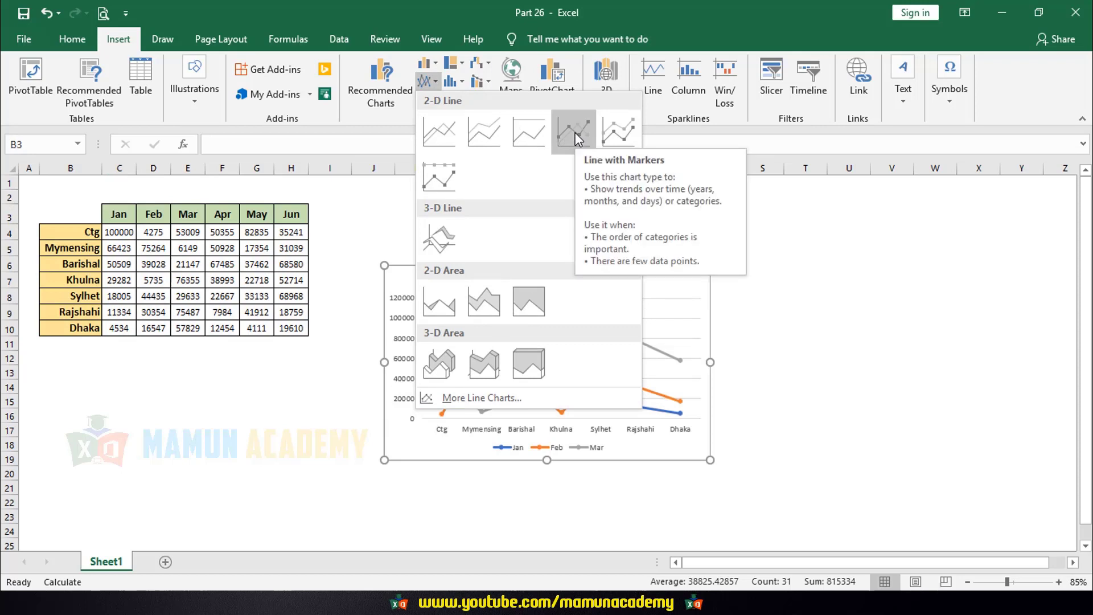
click(464, 82)
click(464, 82)
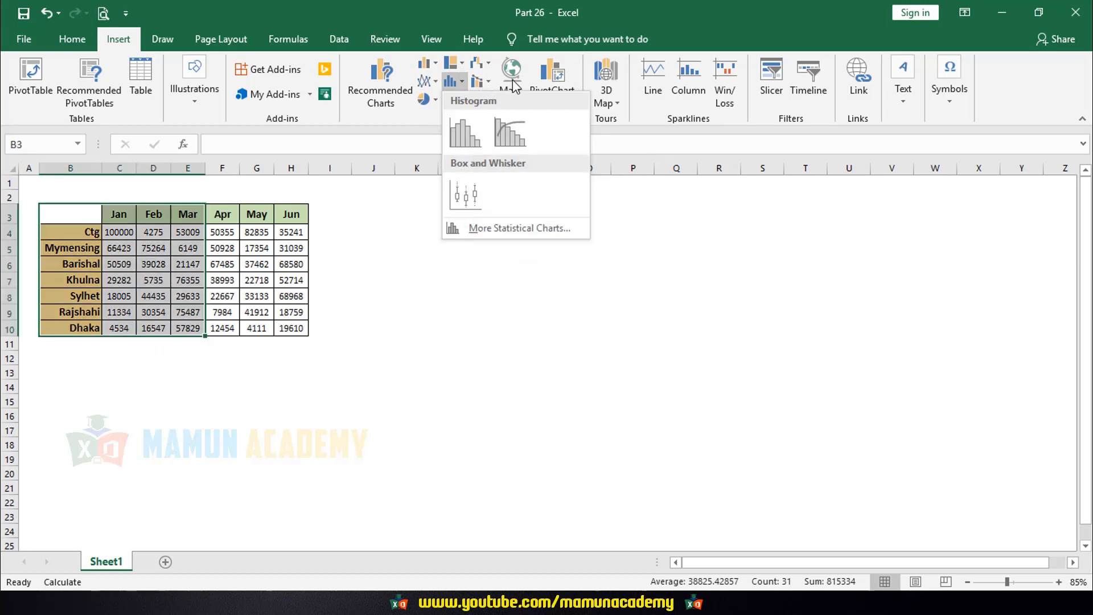
click(530, 46)
click(432, 106)
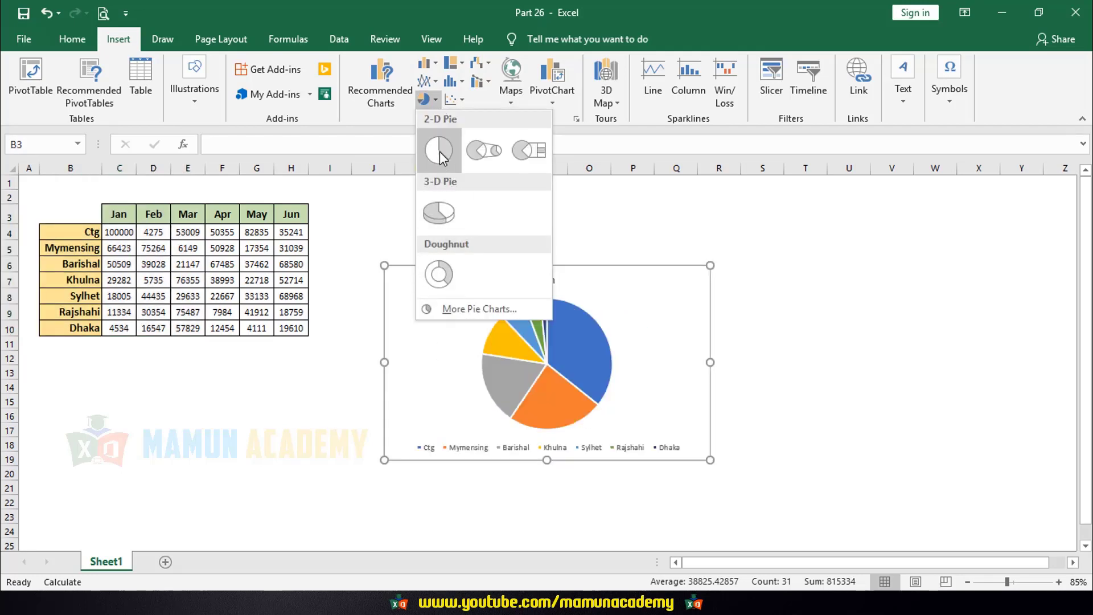
mouse_move(528, 152)
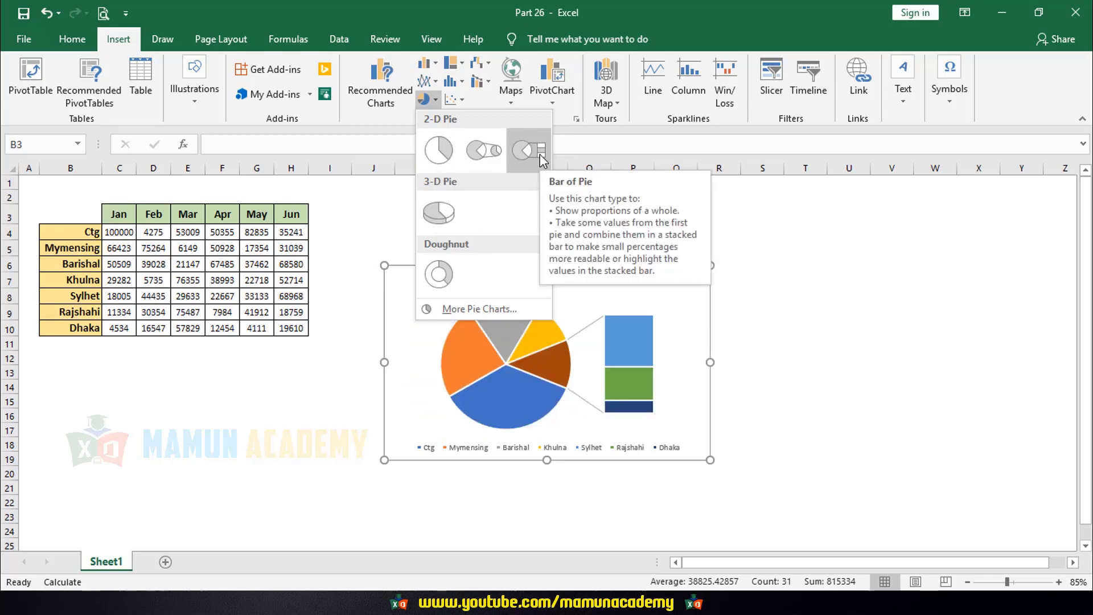
click(463, 100)
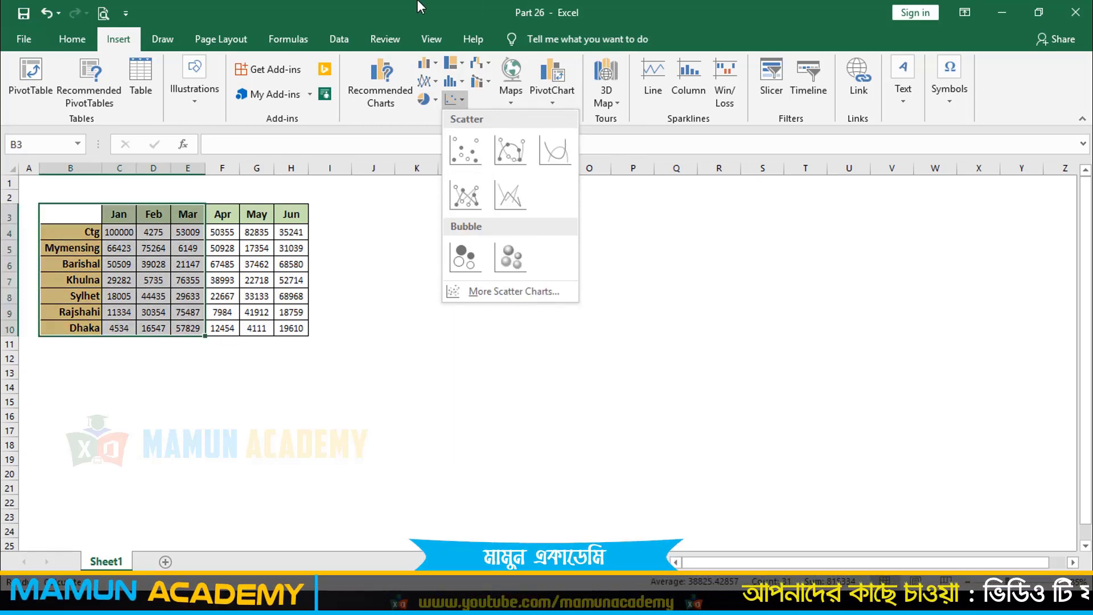
click(373, 126)
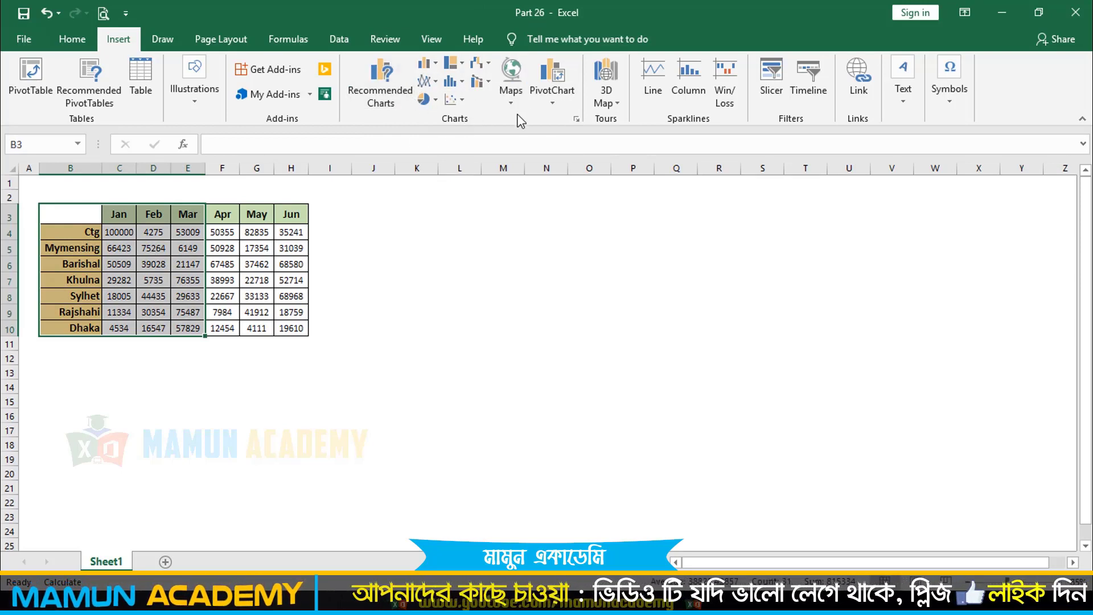
click(559, 74)
drag(289, 286, 624, 214)
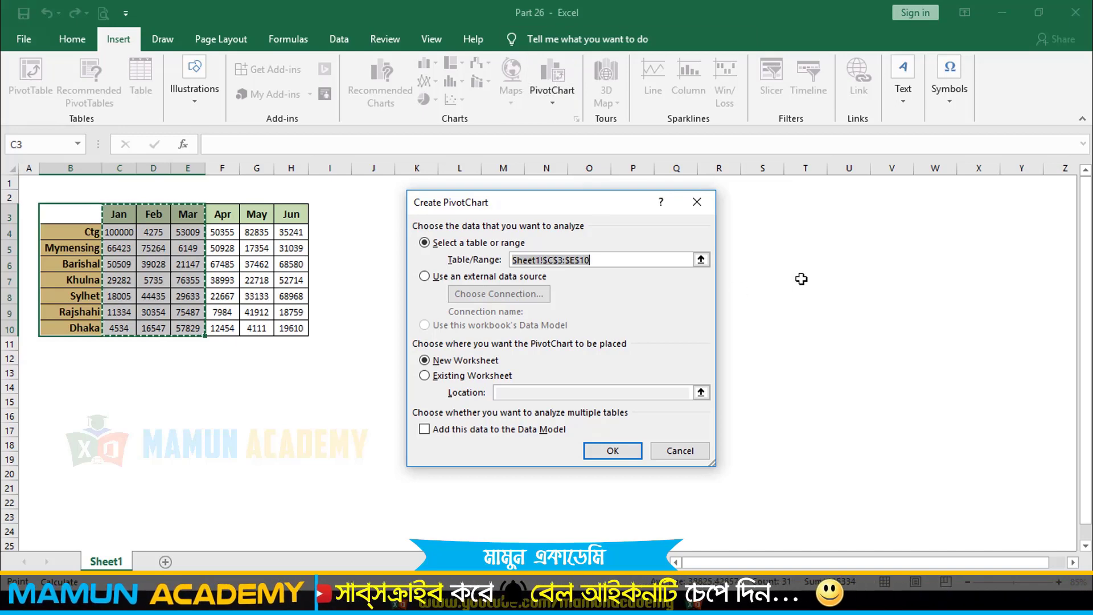
click(696, 202)
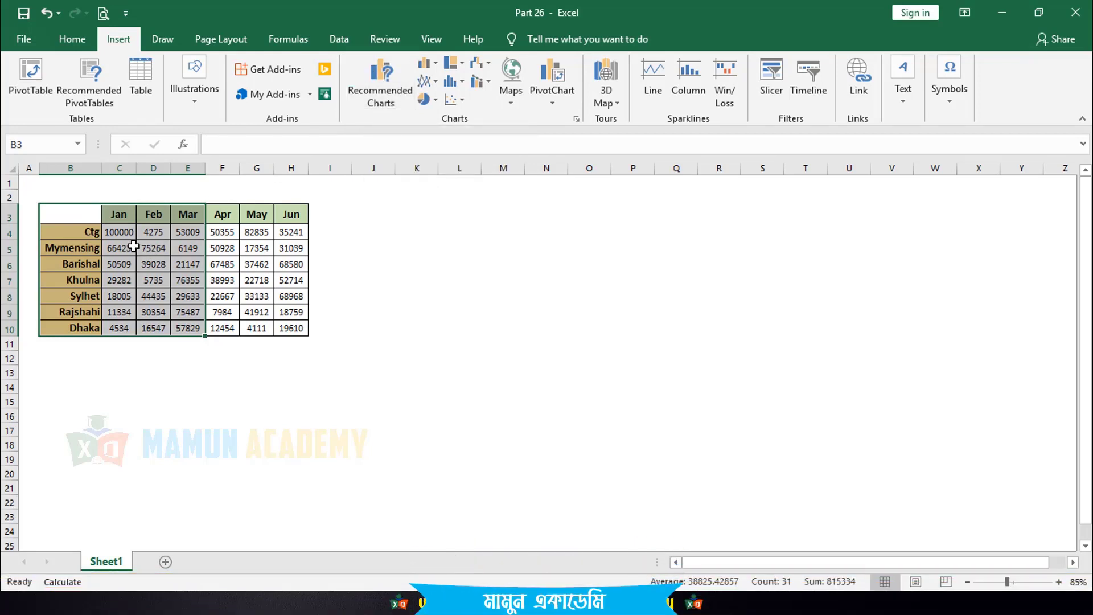
Insert a clustered column chart of B3:D10 Jan–Feb sales, move it slightly higher, and reselect B3:D10
drag(95, 219, 161, 328)
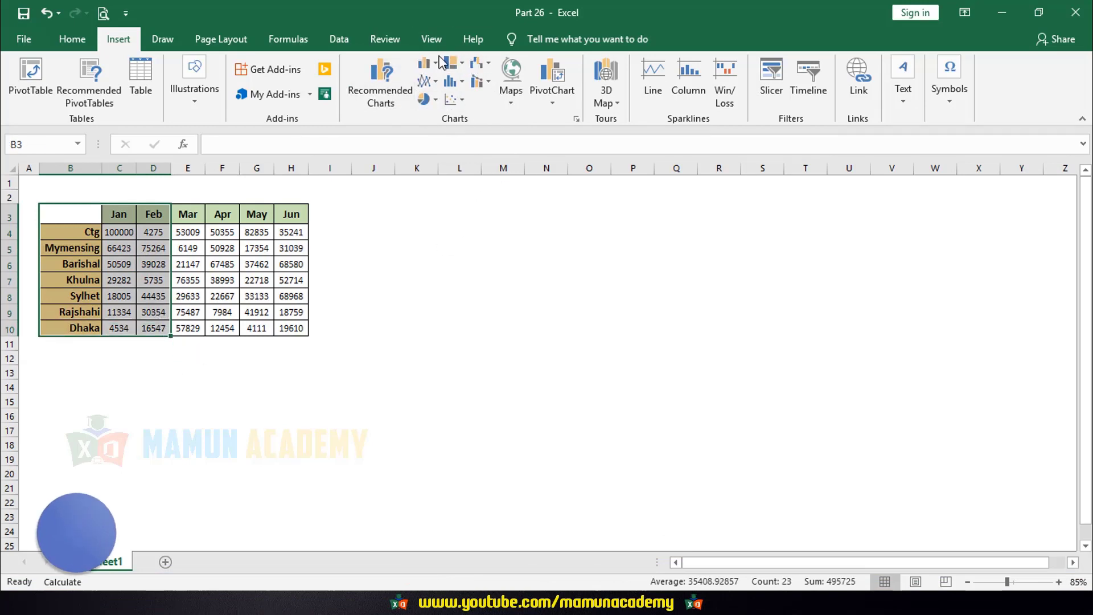
click(425, 101)
click(427, 84)
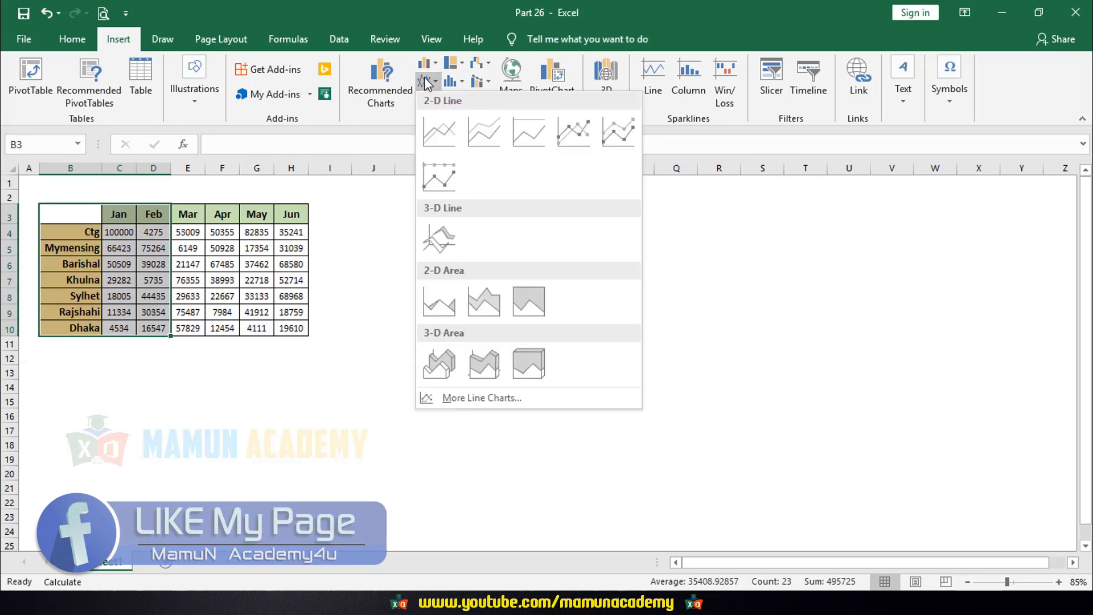
click(449, 80)
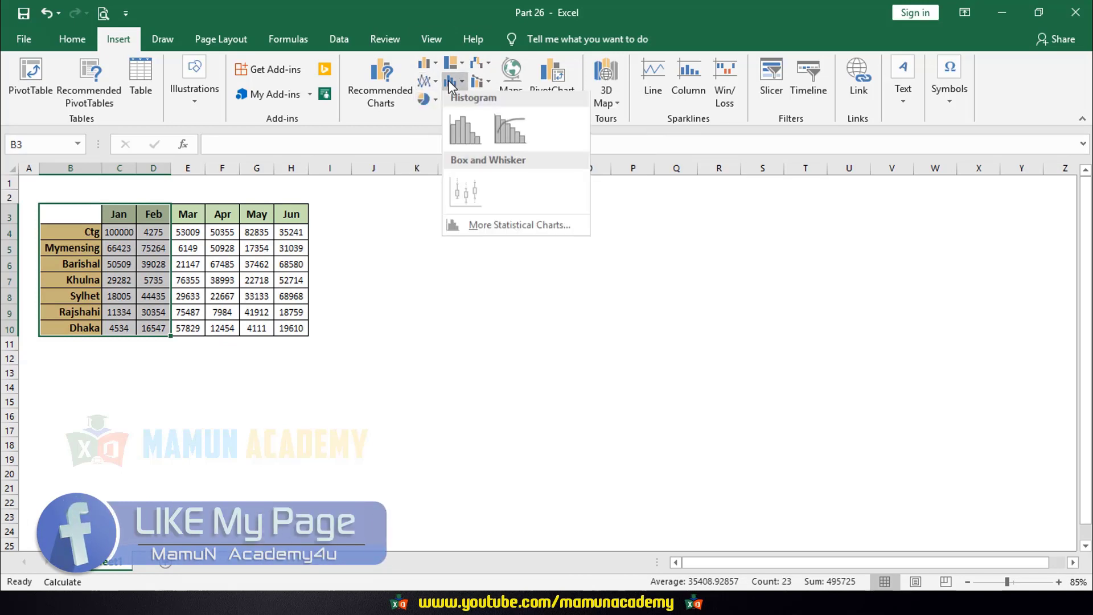
click(424, 64)
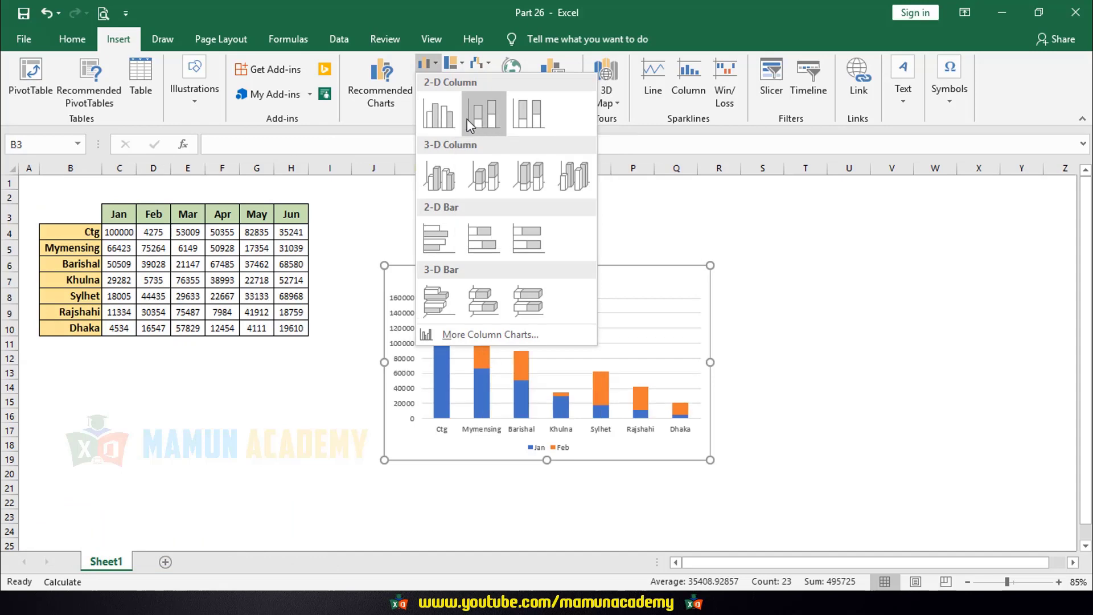
click(446, 121)
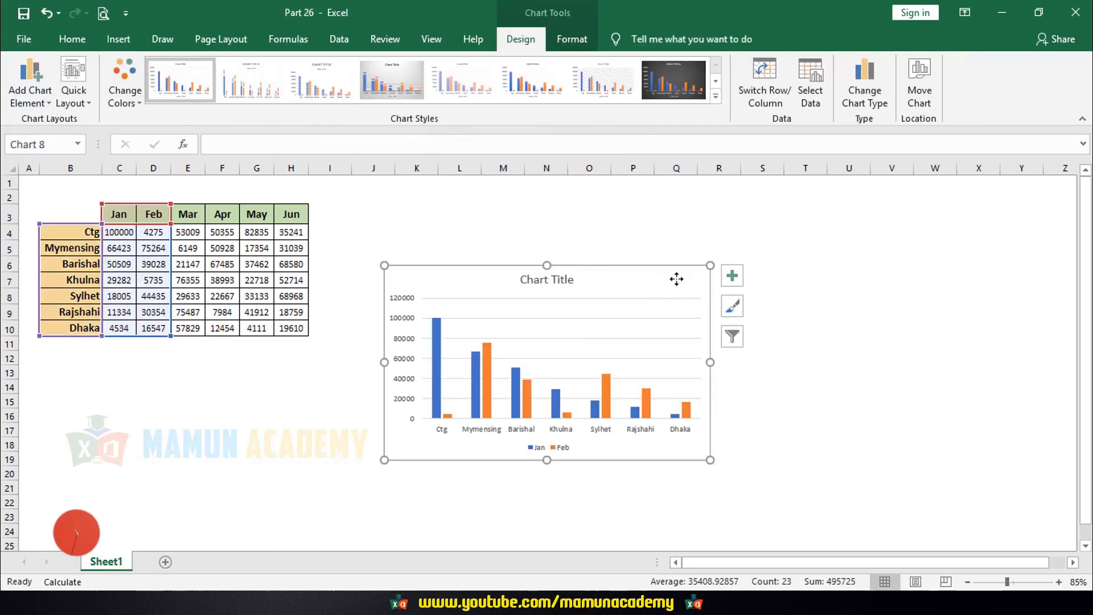
drag(678, 279, 678, 230)
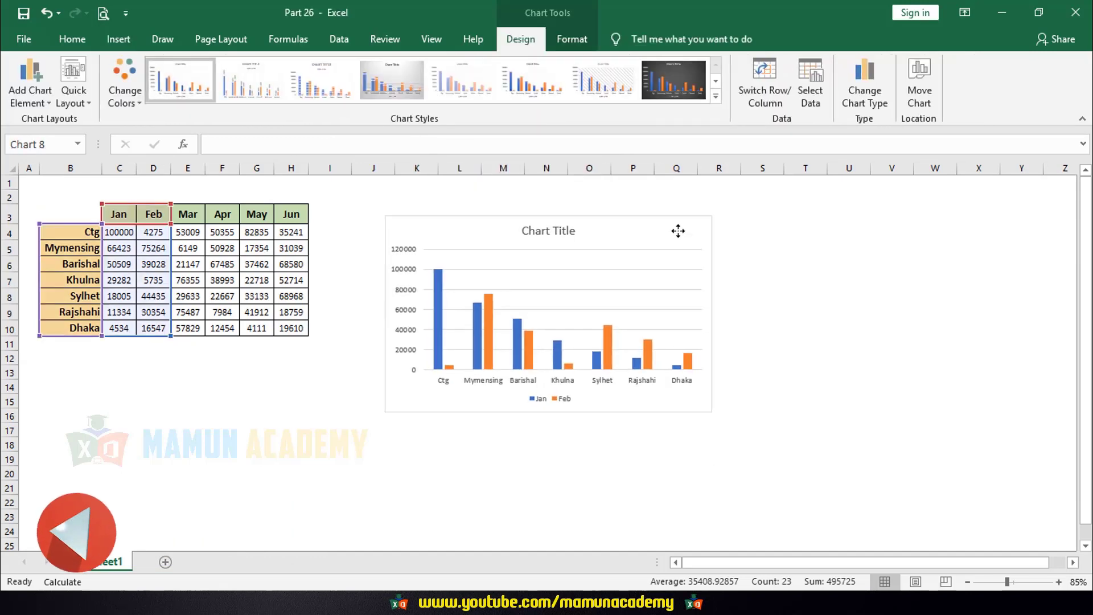
click(242, 416)
drag(86, 217, 154, 328)
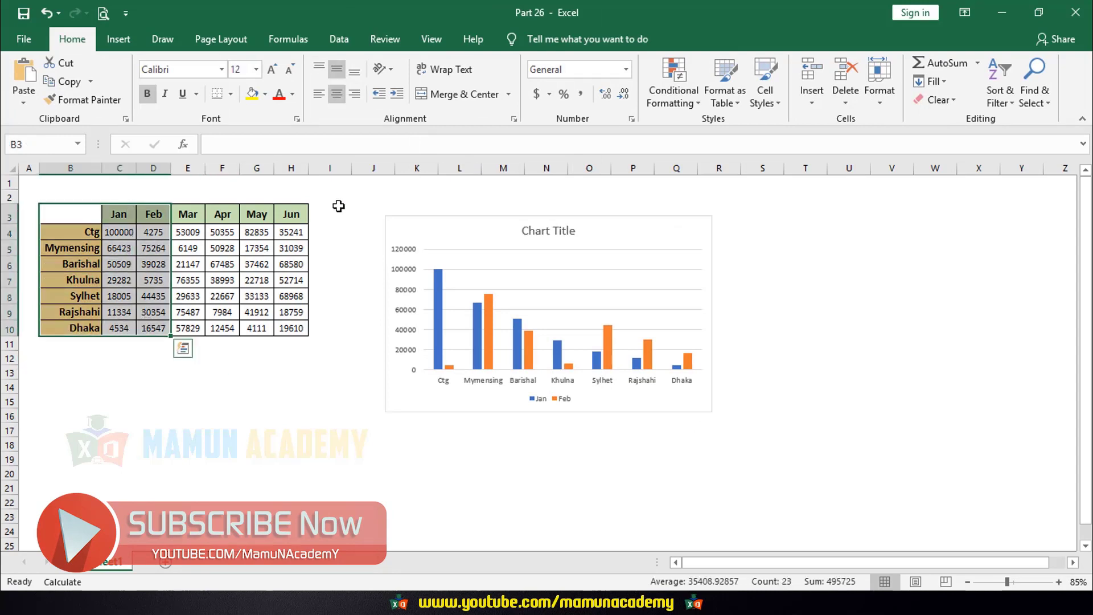
click(119, 38)
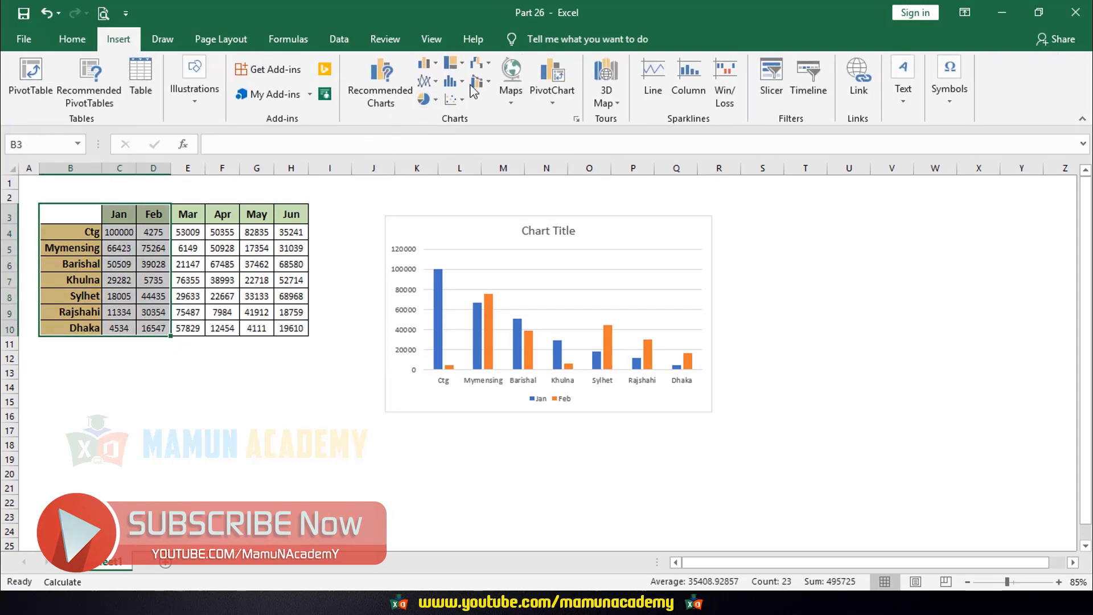
Insert a 100% stacked column chart of Jan–Feb sales and place it right of the first chart
click(452, 80)
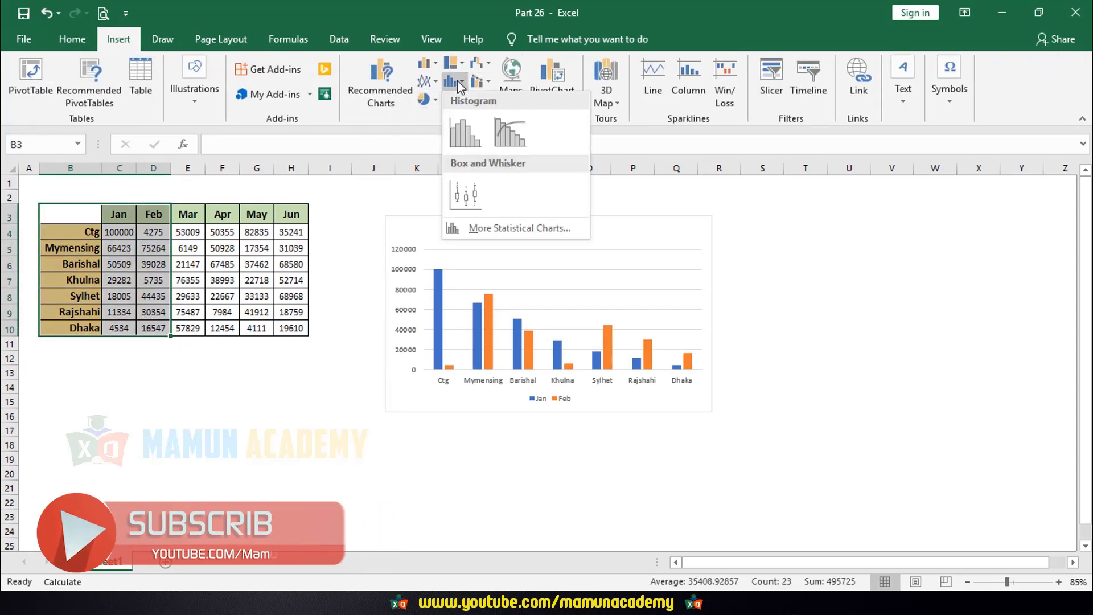
click(424, 62)
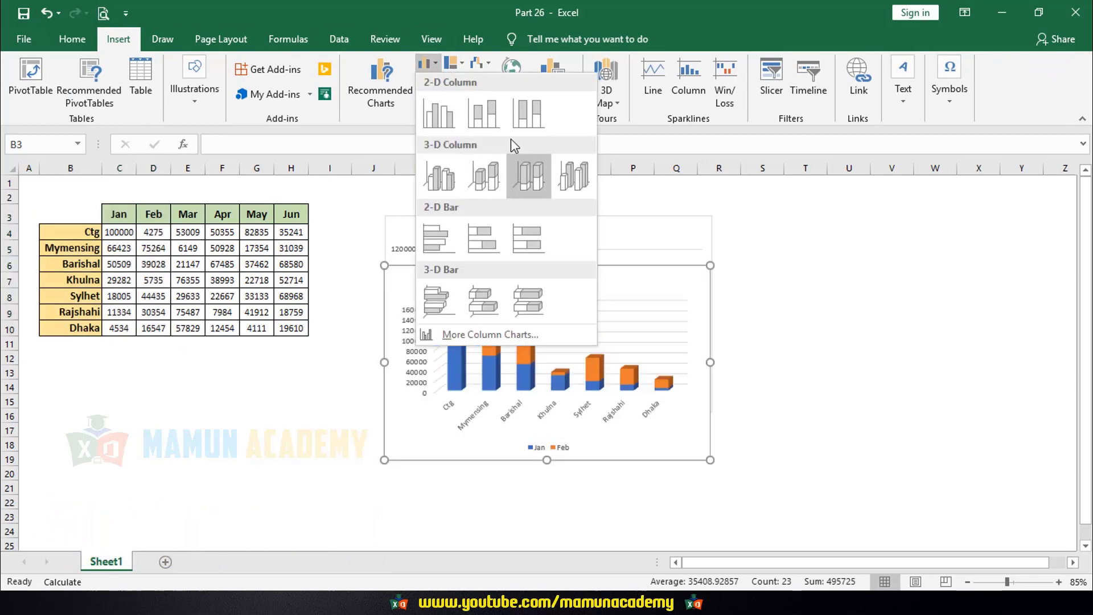
click(521, 121)
drag(428, 270, 761, 223)
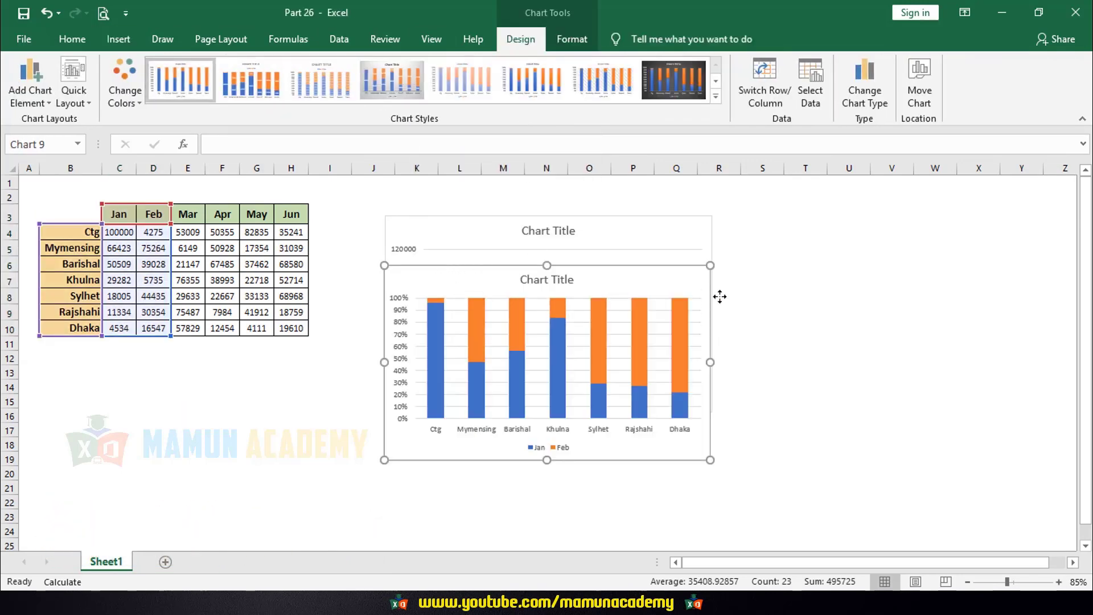
click(720, 444)
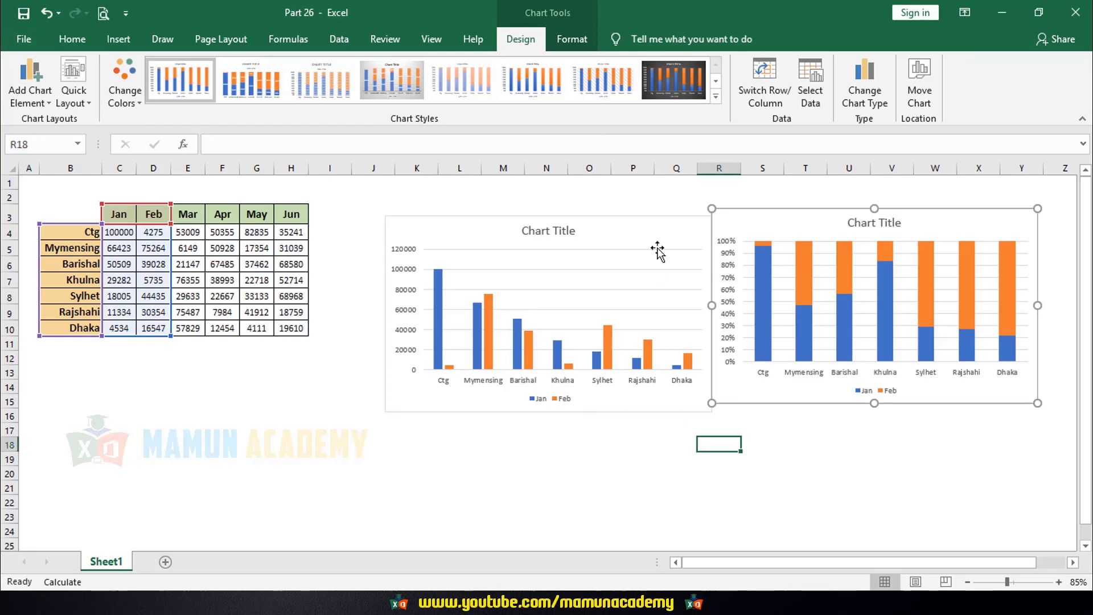
Nudge the clustered column chart up and left, then return to the Jan–Feb data range
click(678, 228)
drag(690, 223, 680, 216)
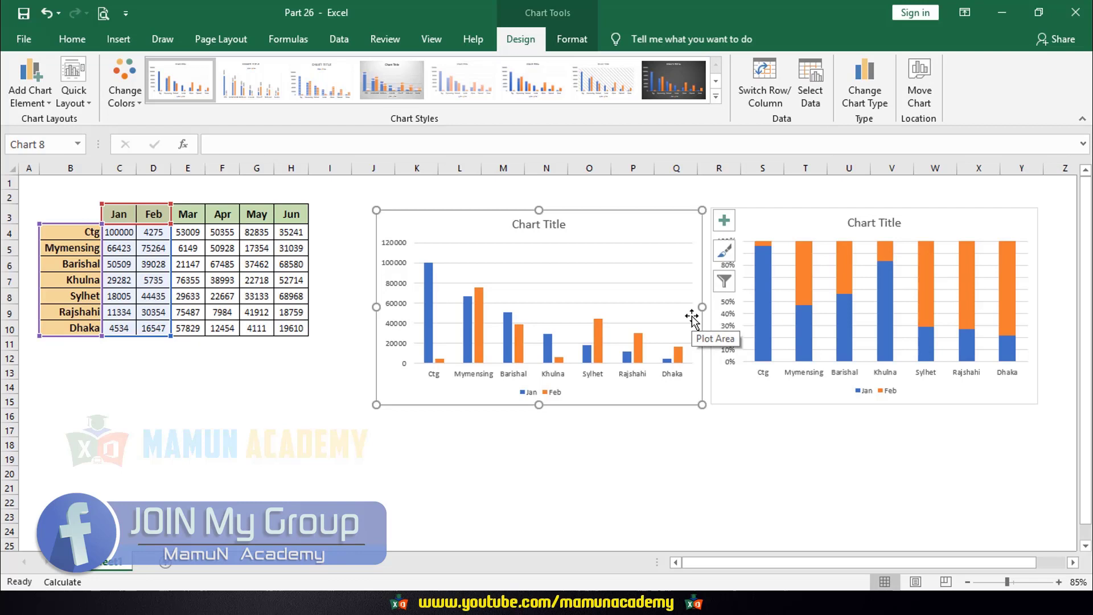
click(727, 449)
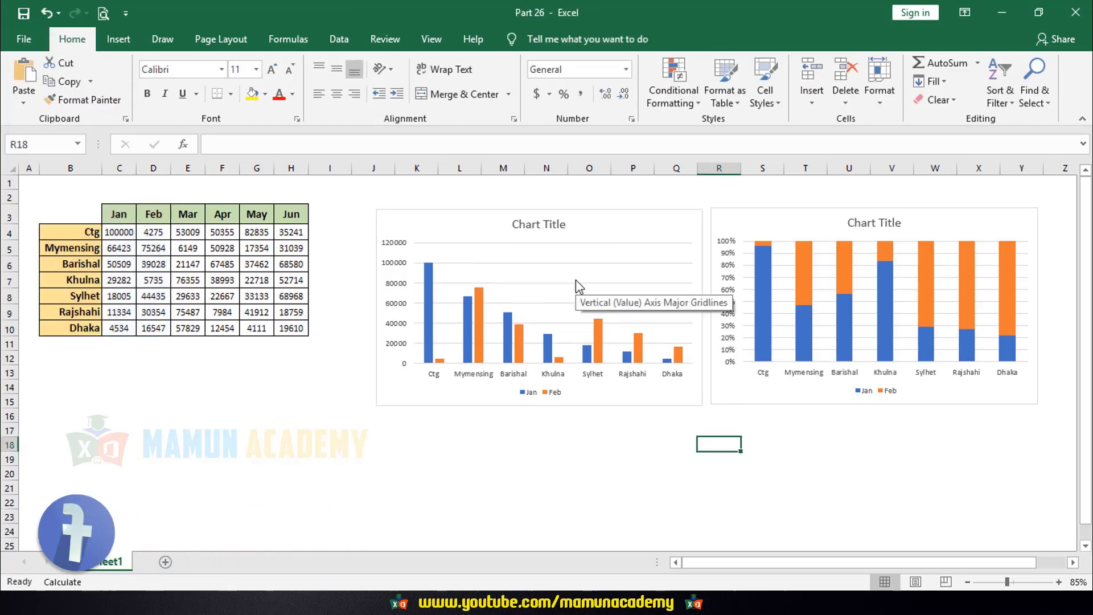
click(626, 234)
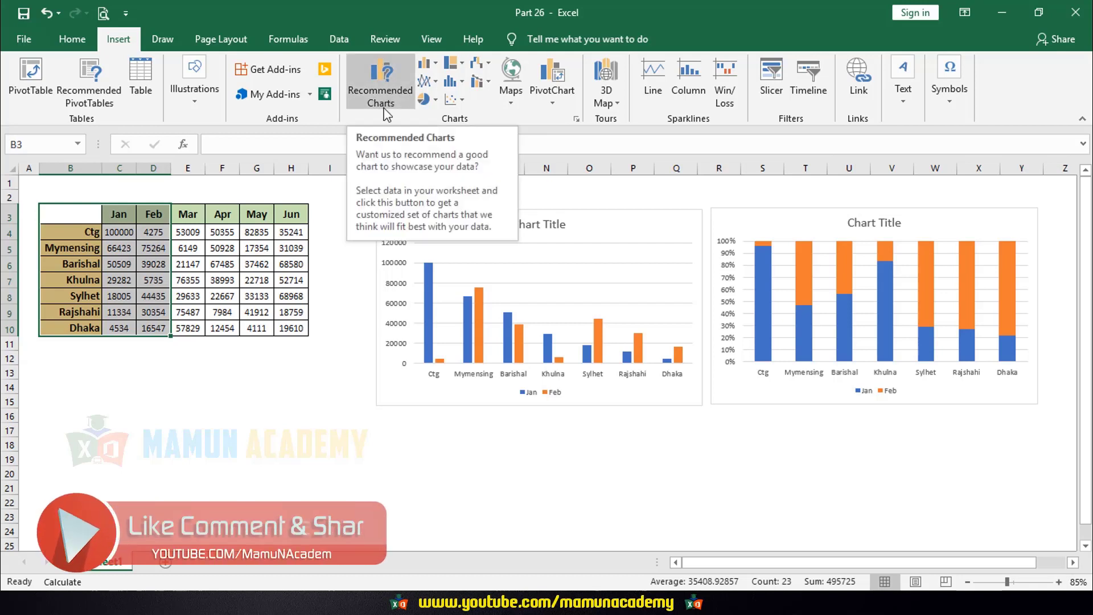
Open Recommended Charts and preview the scatter, stacked column, clustered column and clustered bar suggestions
click(385, 80)
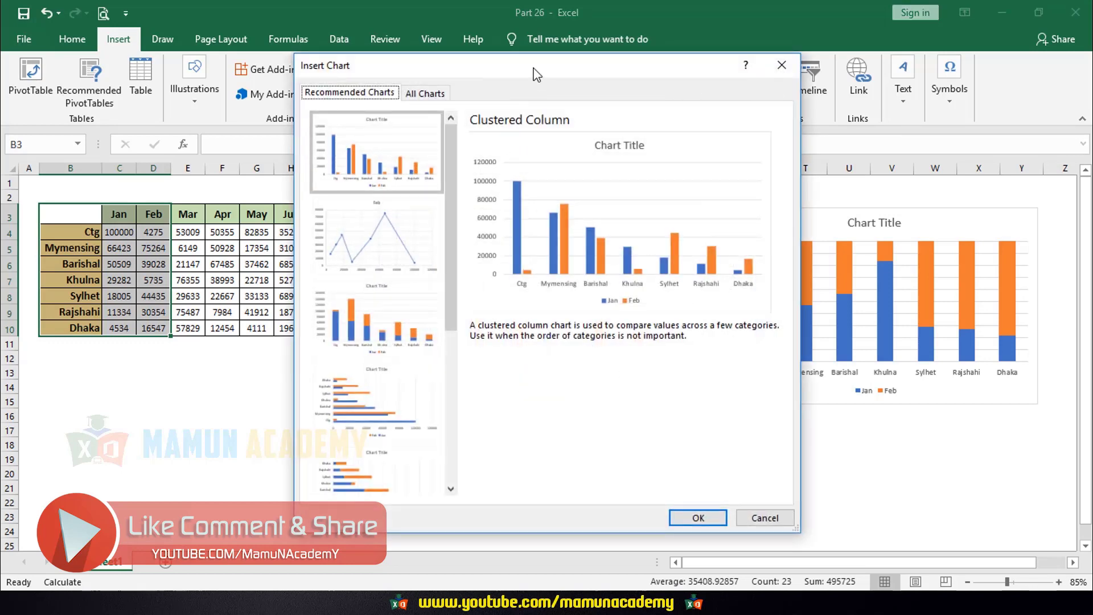
drag(537, 74, 515, 82)
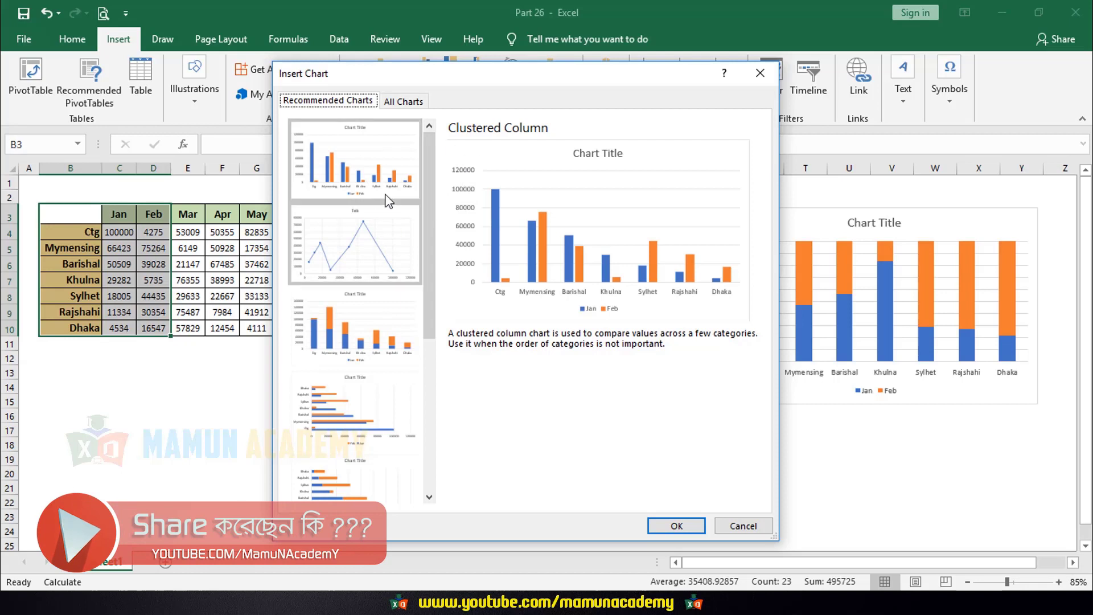
click(356, 249)
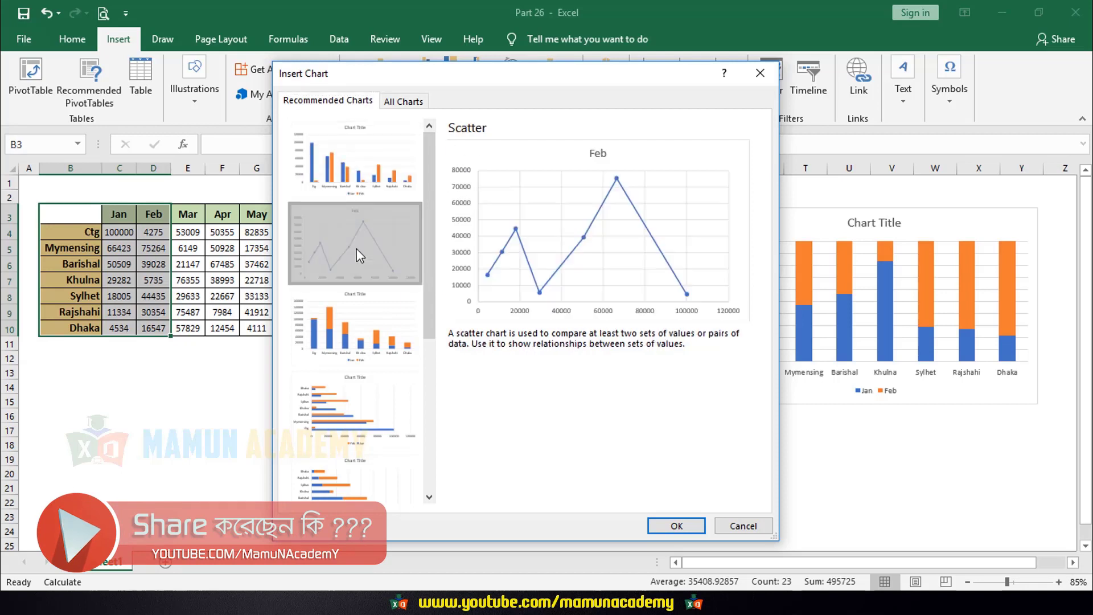
click(369, 349)
click(361, 432)
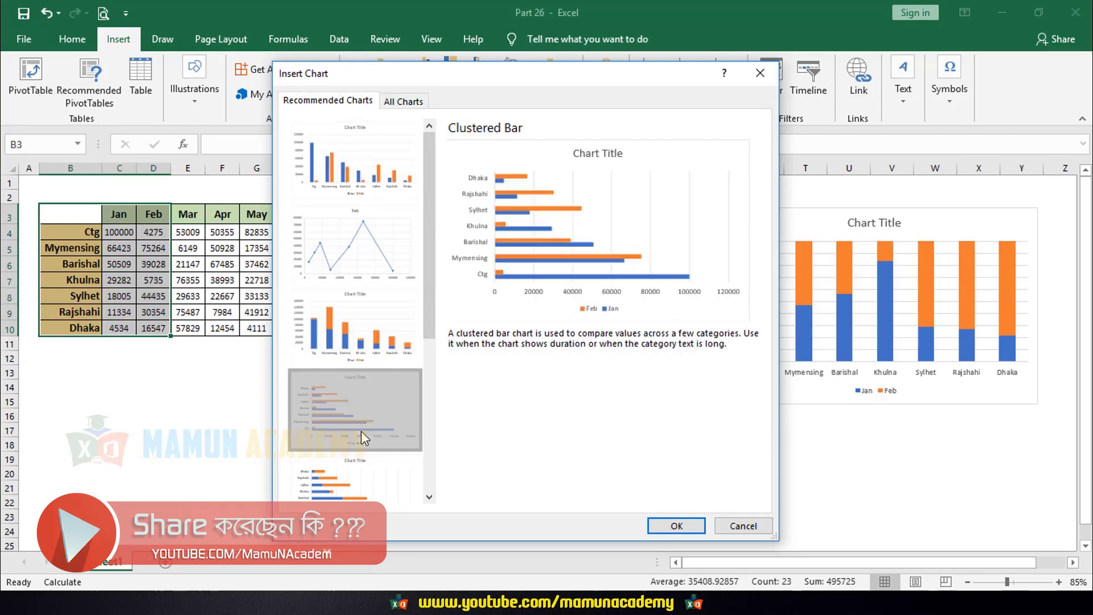
click(364, 318)
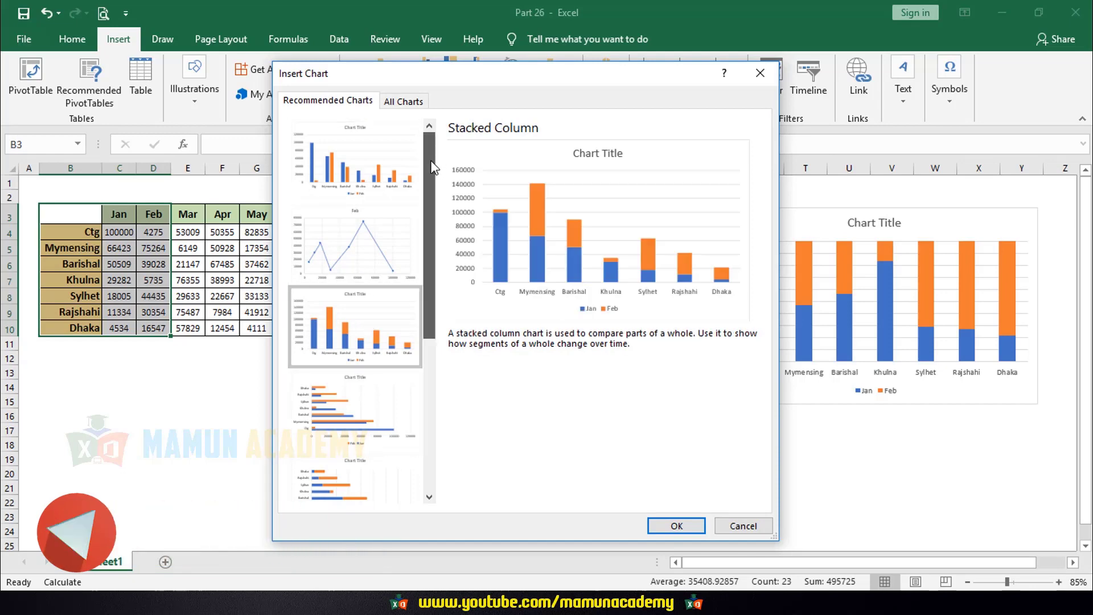
mouse_move(433, 168)
mouse_down()
mouse_move(438, 377)
mouse_move(433, 147)
mouse_up()
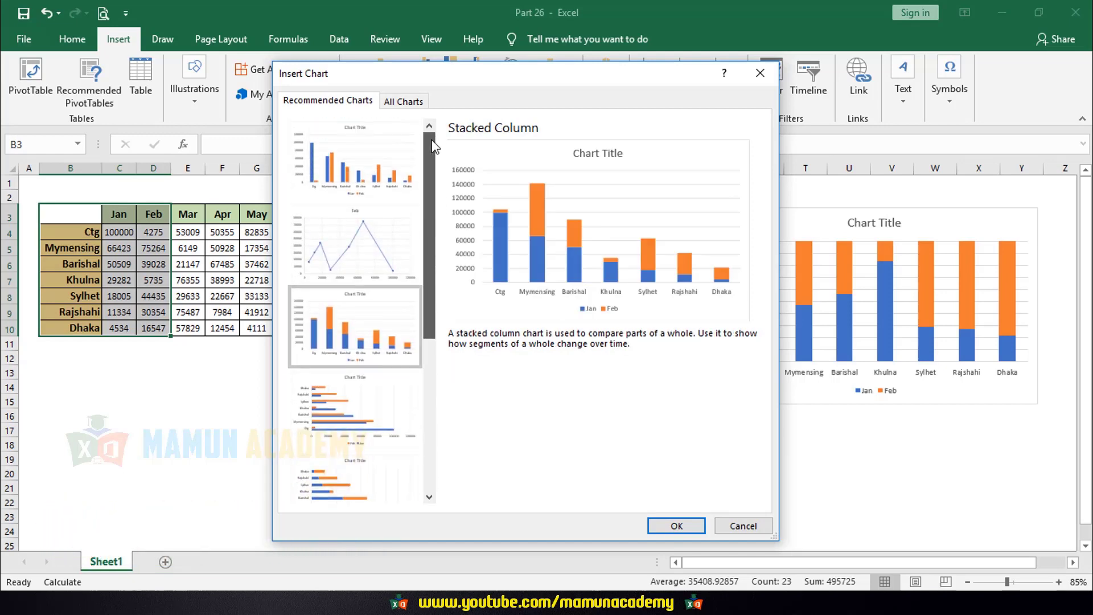
click(371, 165)
click(364, 245)
click(396, 353)
click(378, 411)
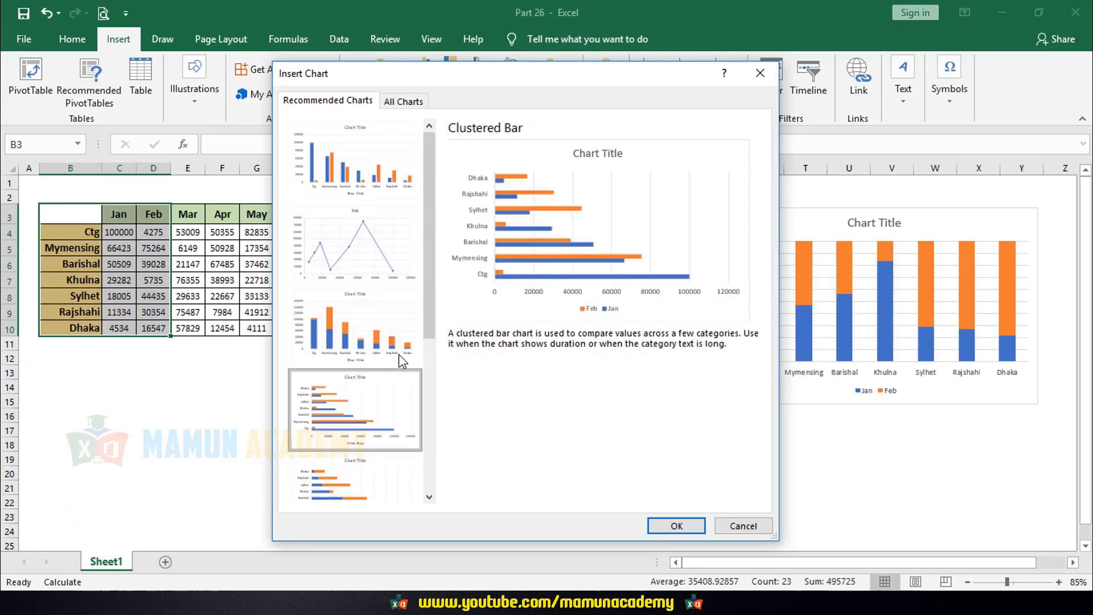
Preview the funnel, stacked bar and other suggestions, ending on 100% Stacked Column
mouse_move(425, 227)
mouse_down()
mouse_move(431, 399)
mouse_move(429, 233)
mouse_up()
click(374, 360)
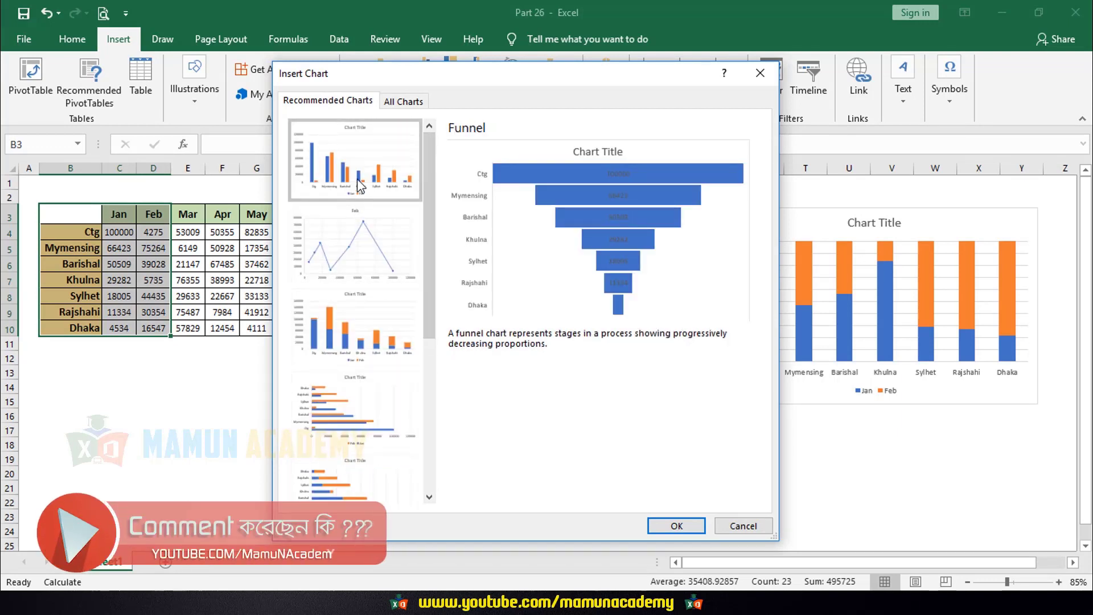
click(361, 185)
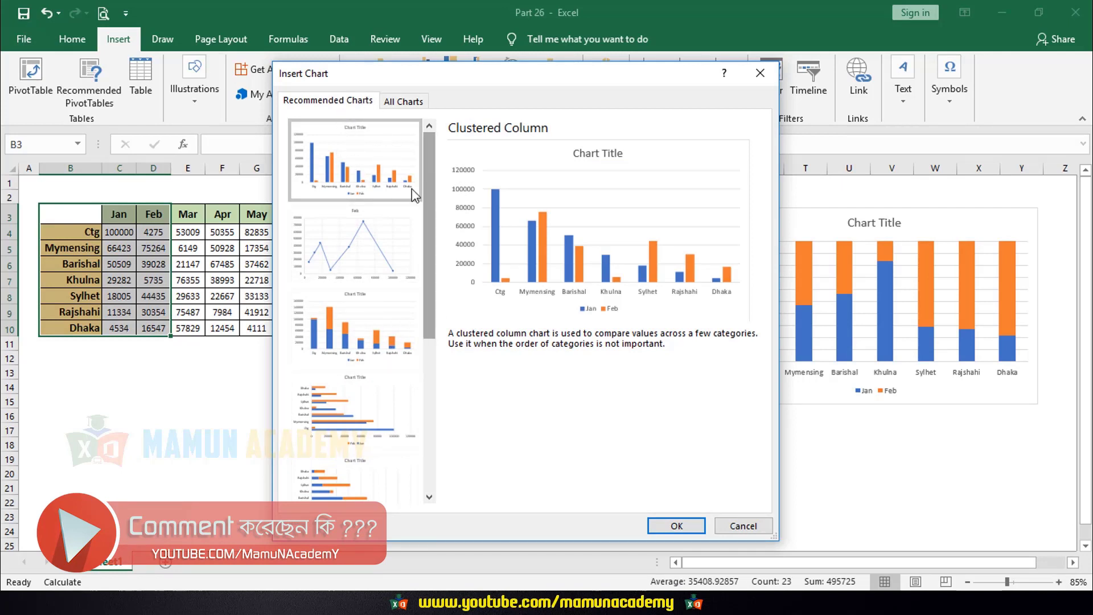
click(359, 341)
click(356, 412)
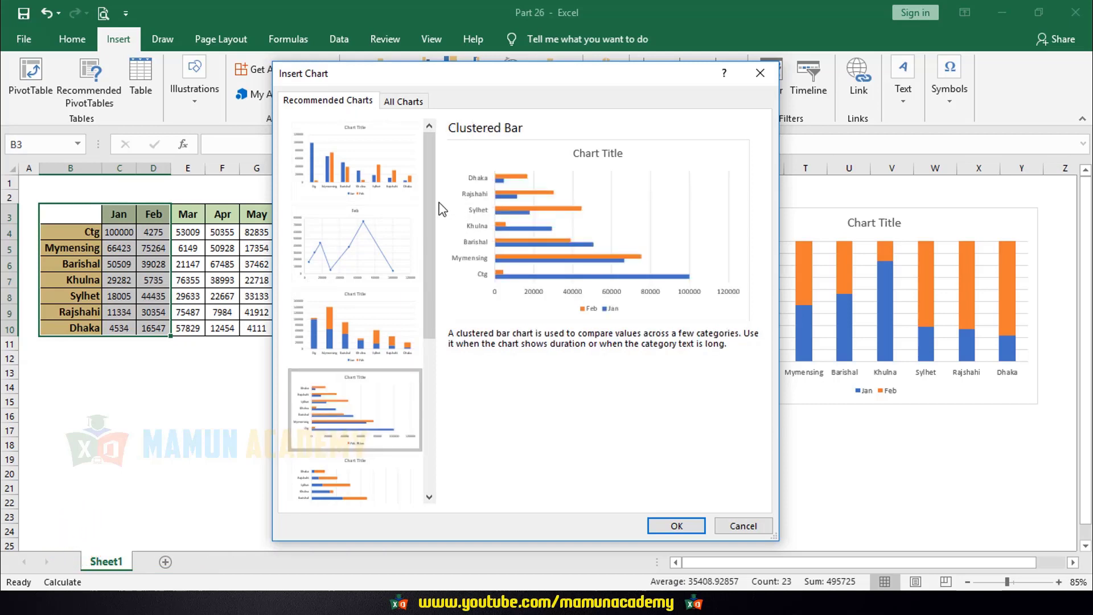
scroll(441, 239, down, 5)
click(407, 320)
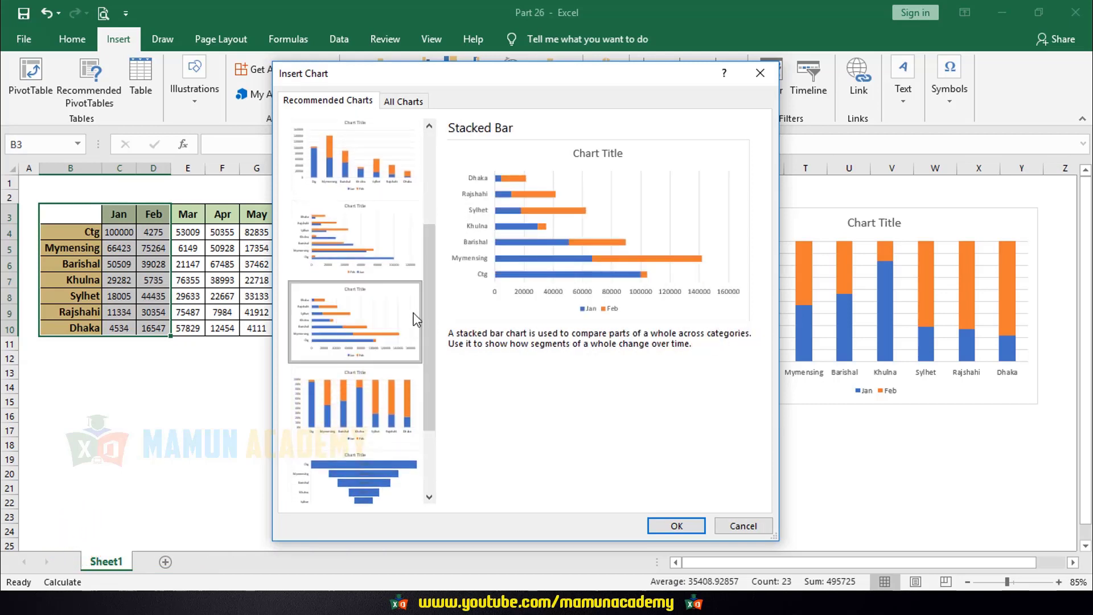
scroll(425, 250, down, 3)
click(387, 376)
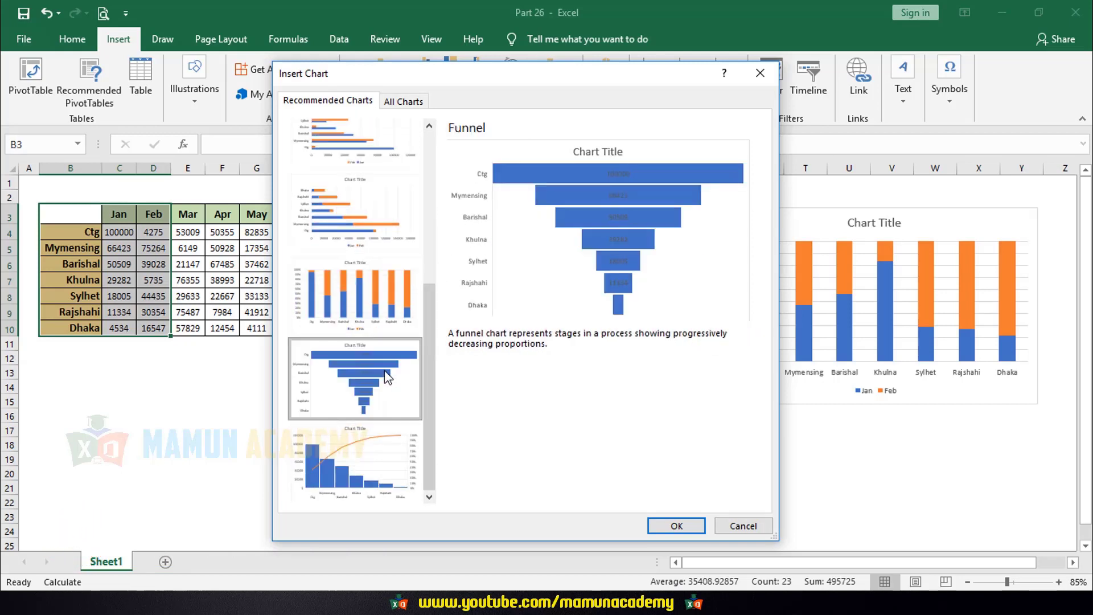
click(387, 293)
drag(428, 342, 434, 164)
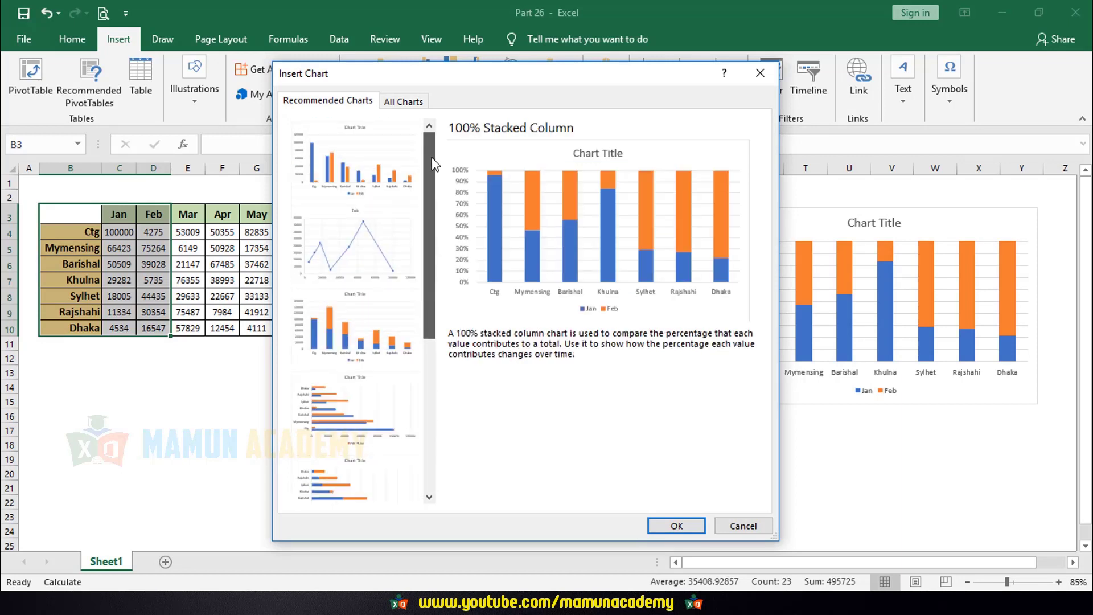
Browse the All Charts list in the Insert Chart dialog and look at the saved Templates
click(397, 106)
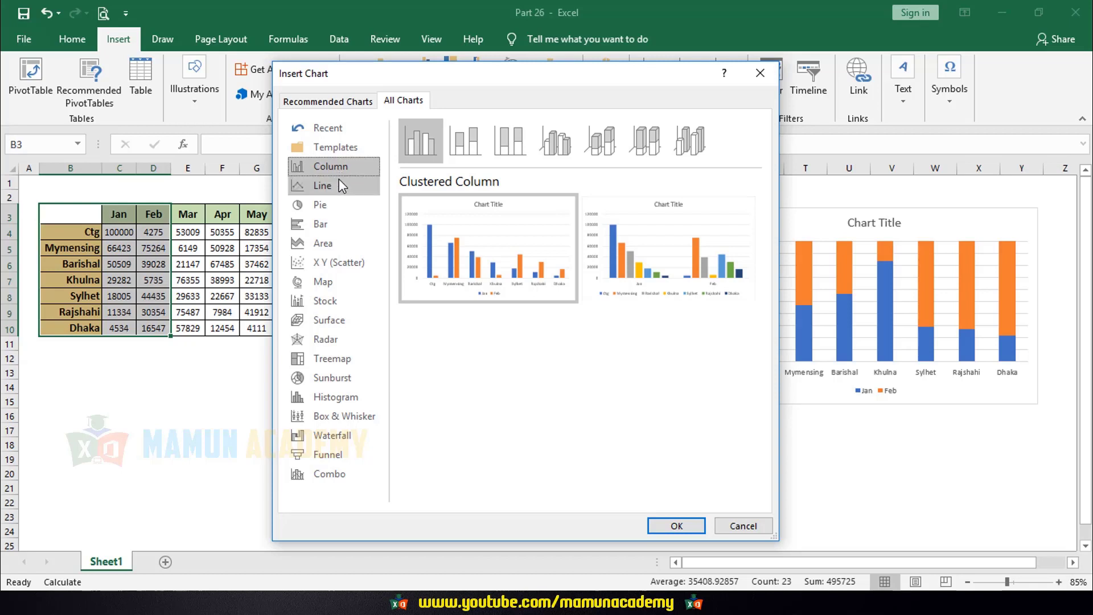
drag(525, 78, 546, 89)
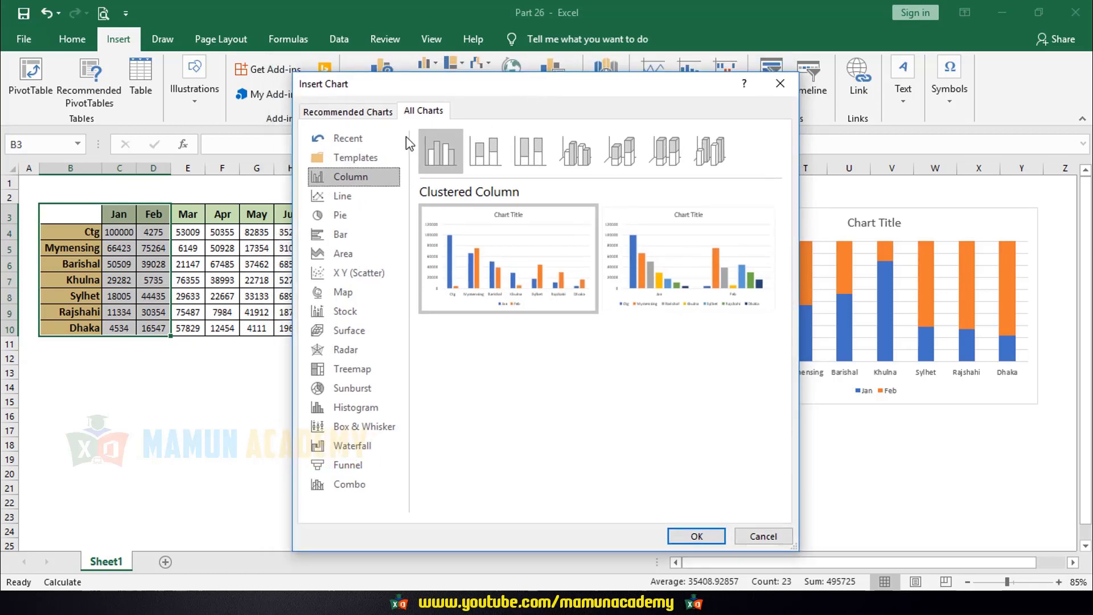
click(367, 158)
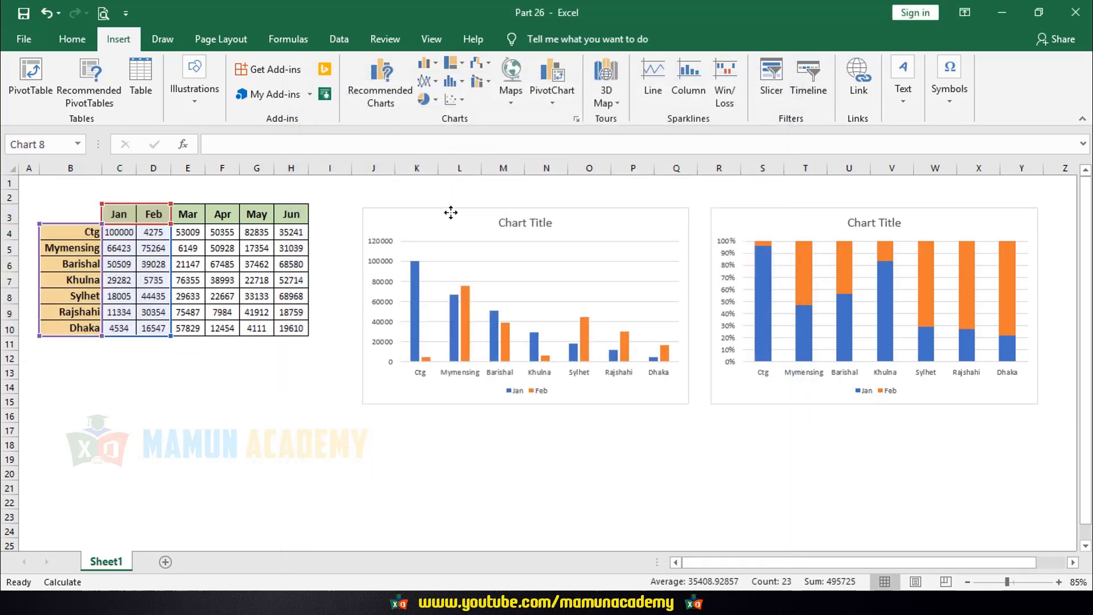
Delete the 100% stacked chart, then reposition and enlarge the clustered Jan–Feb column chart
drag(485, 225, 438, 209)
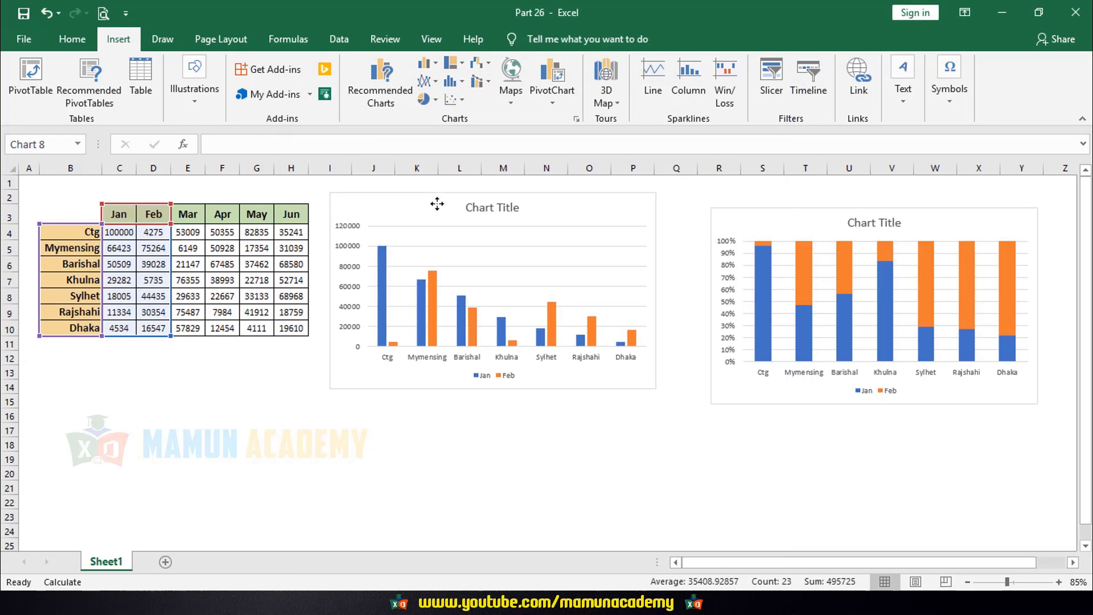
click(791, 223)
key(Delete)
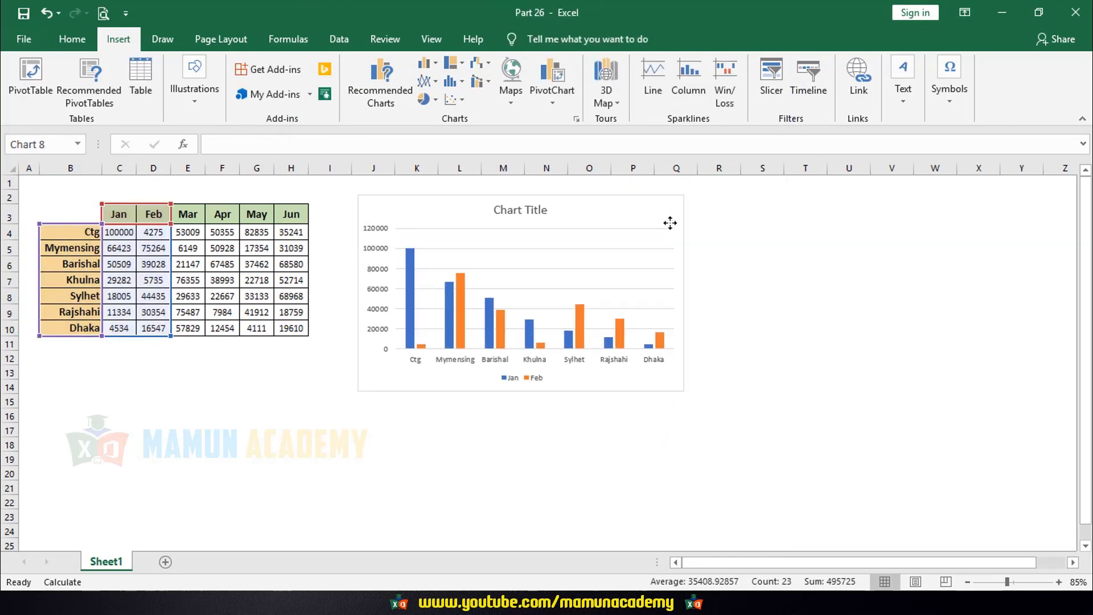
drag(673, 205, 690, 219)
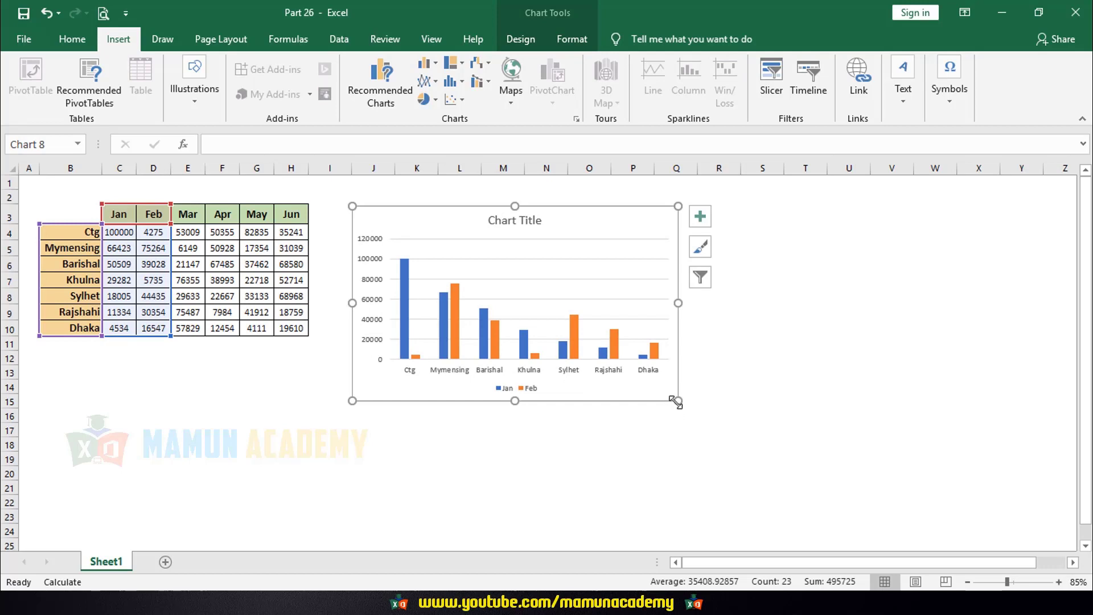
drag(676, 402, 803, 493)
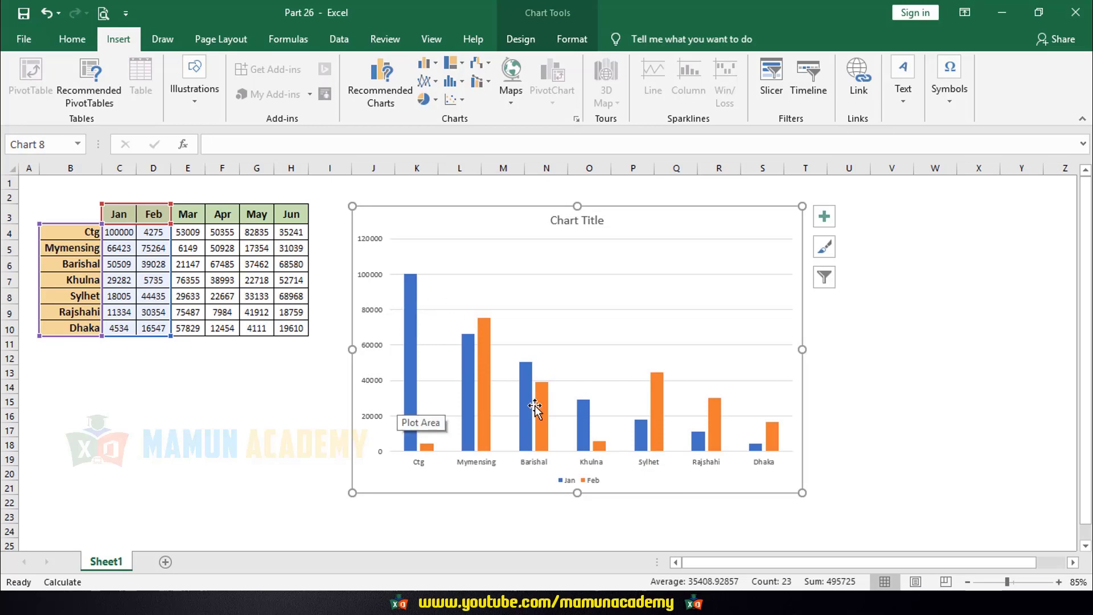
Replace the chart with an enlarged clustered column chart of January sales from B3:C10
key(Delete)
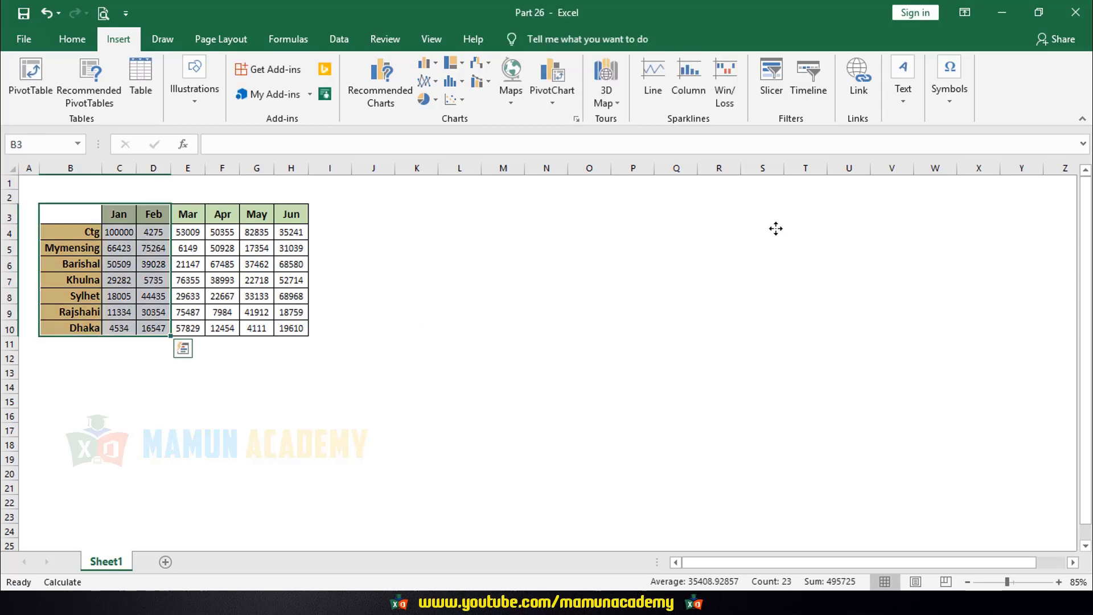
click(546, 248)
drag(88, 216, 120, 330)
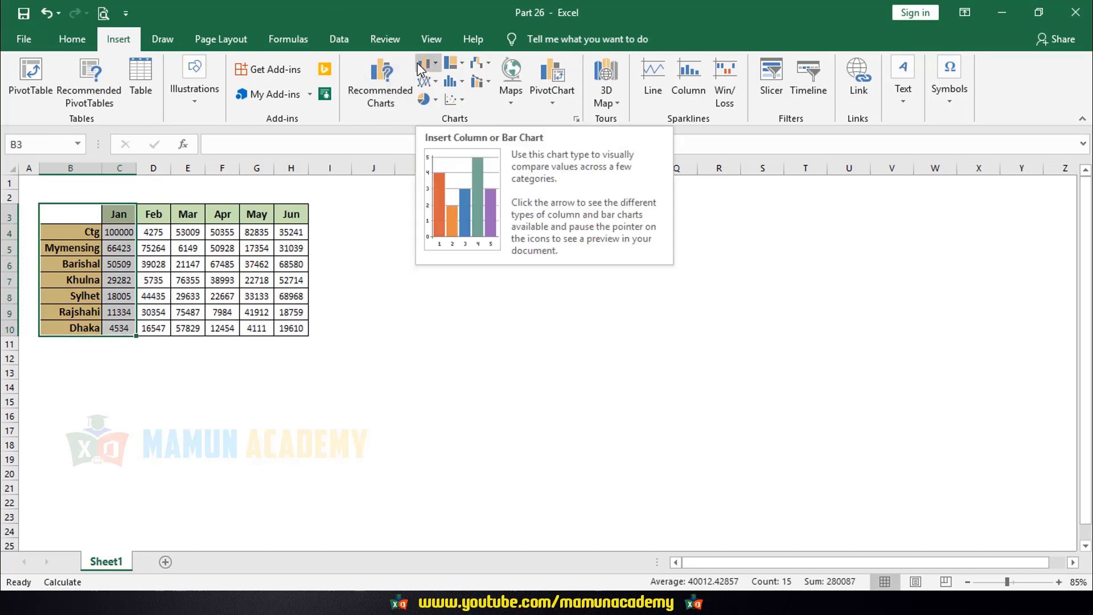
click(384, 73)
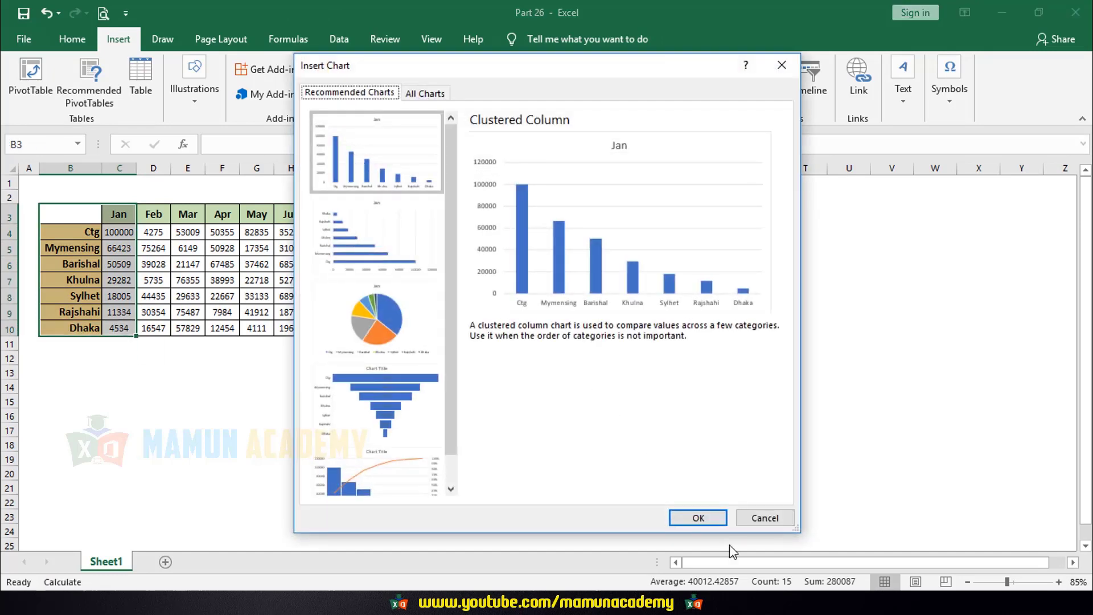
click(705, 517)
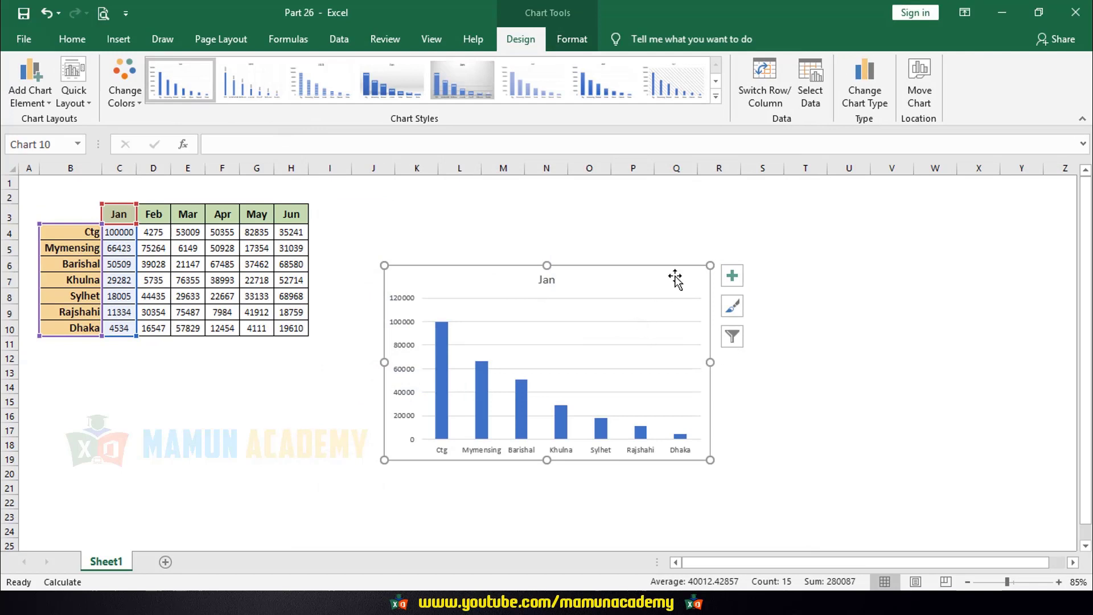
drag(711, 458, 802, 532)
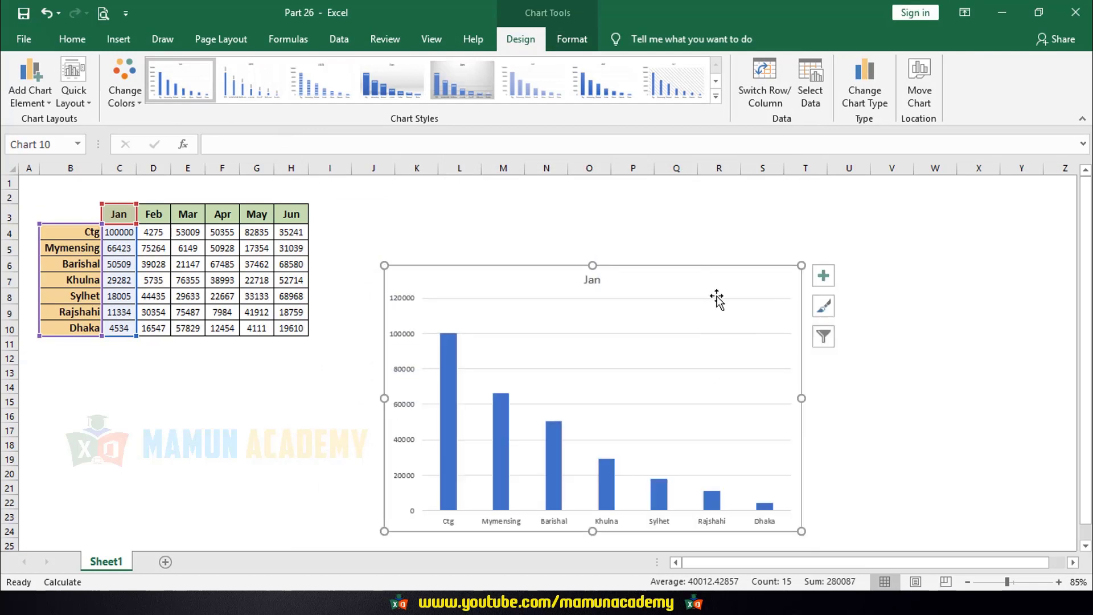
drag(715, 297, 706, 222)
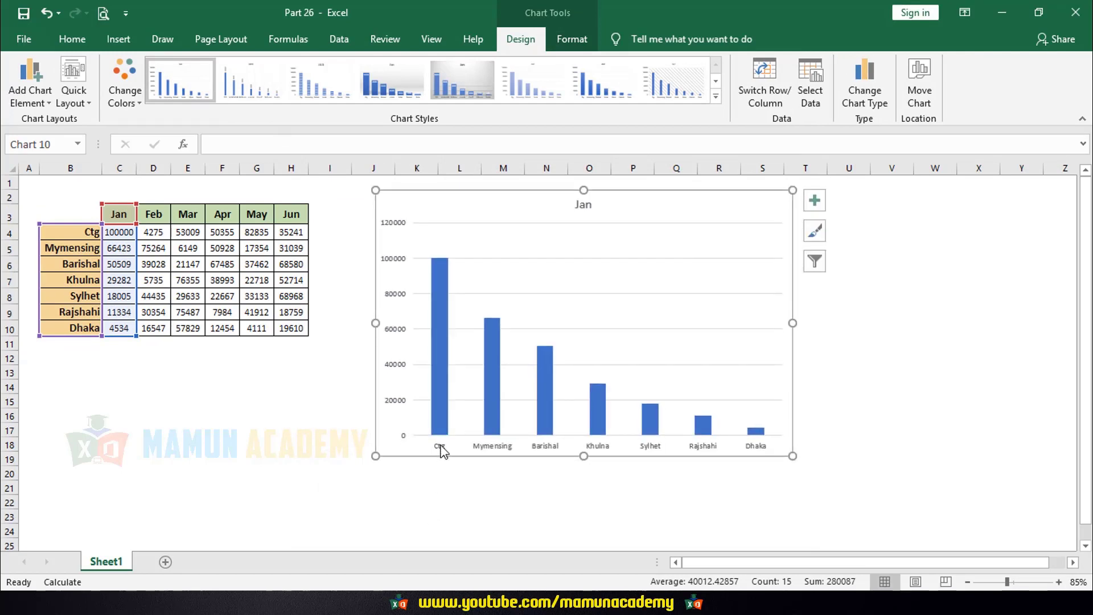
click(441, 448)
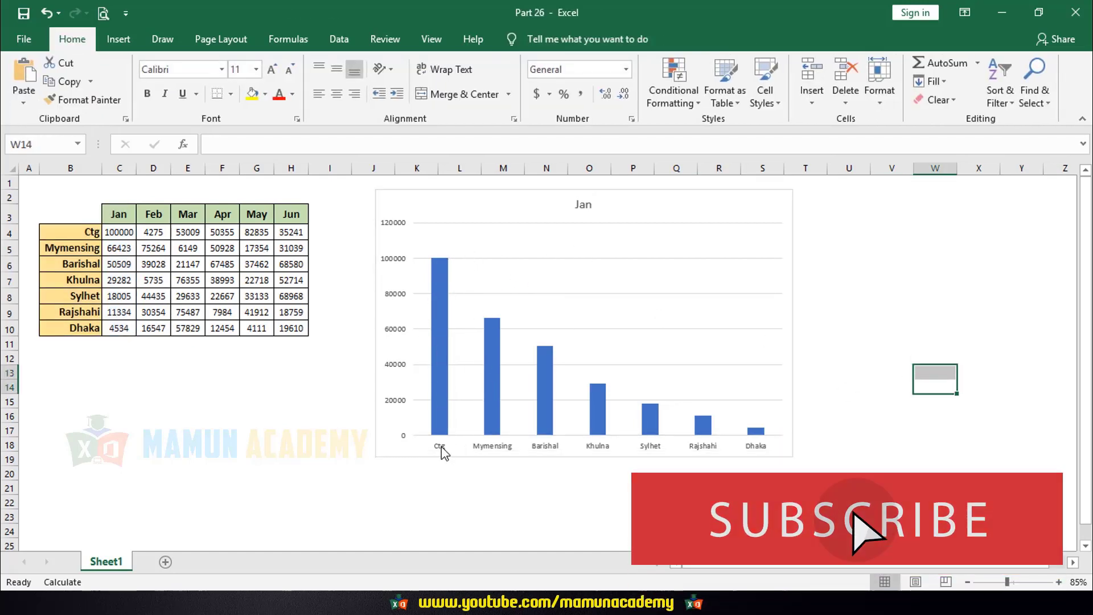
Select the enlarged Jan column chart and show its Chart Tools Design options
click(251, 415)
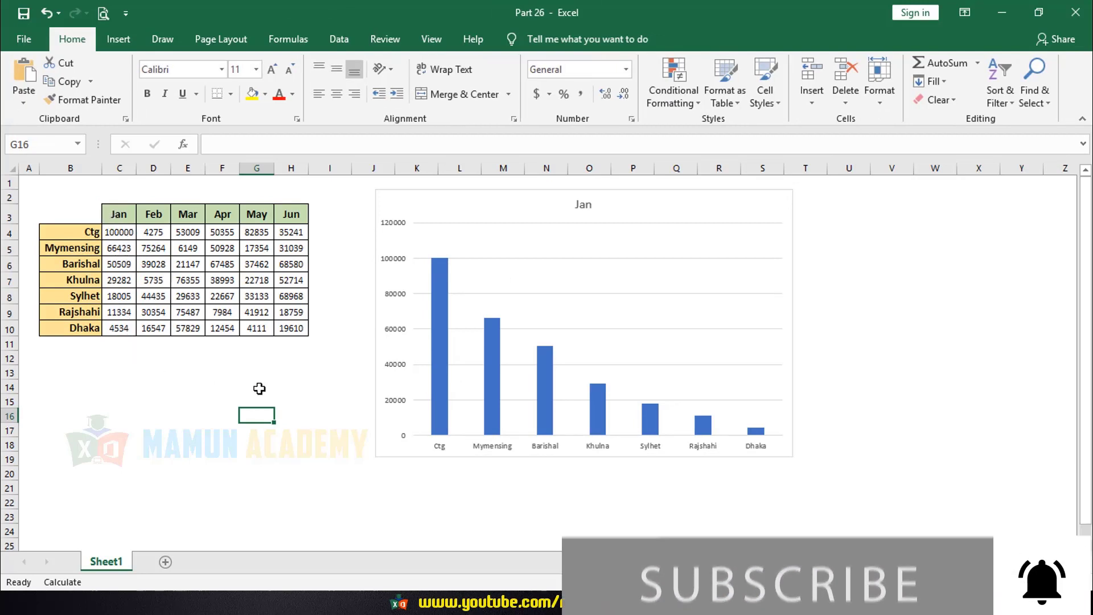
click(635, 196)
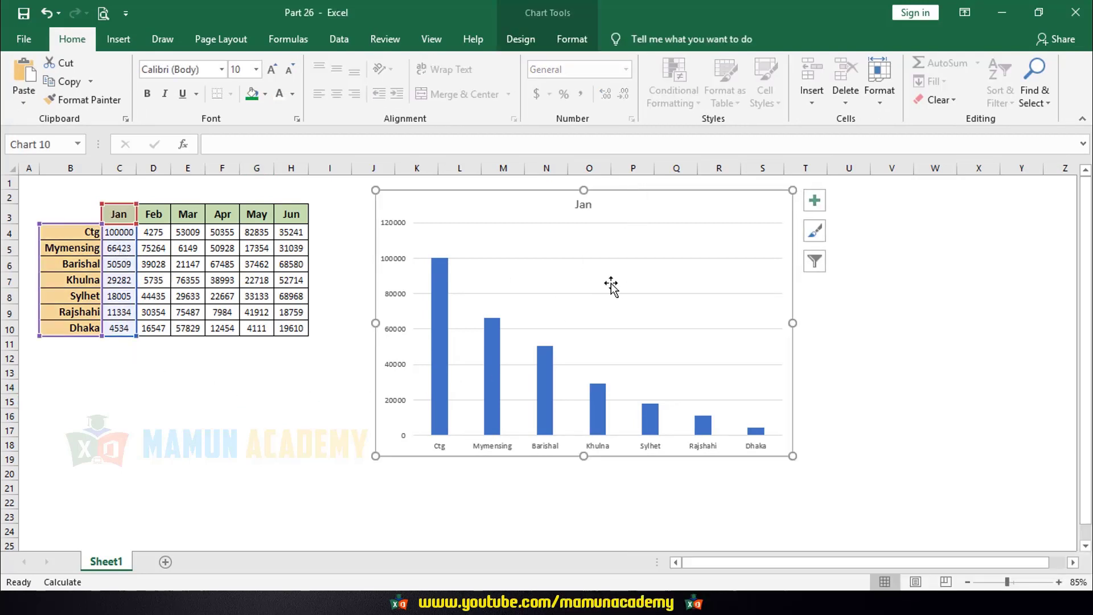
click(586, 208)
click(541, 209)
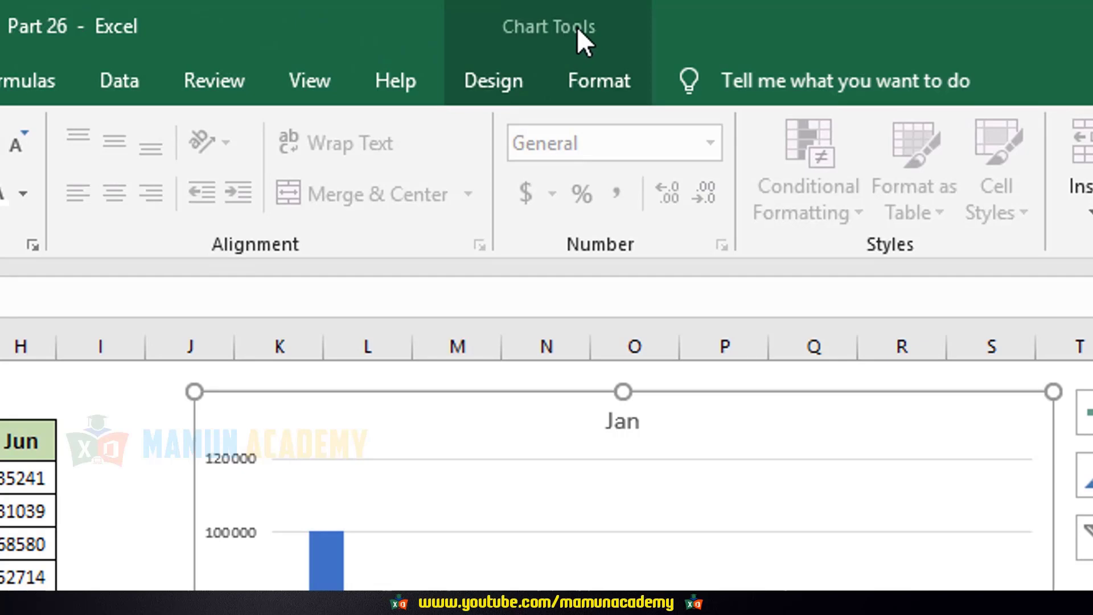
click(500, 80)
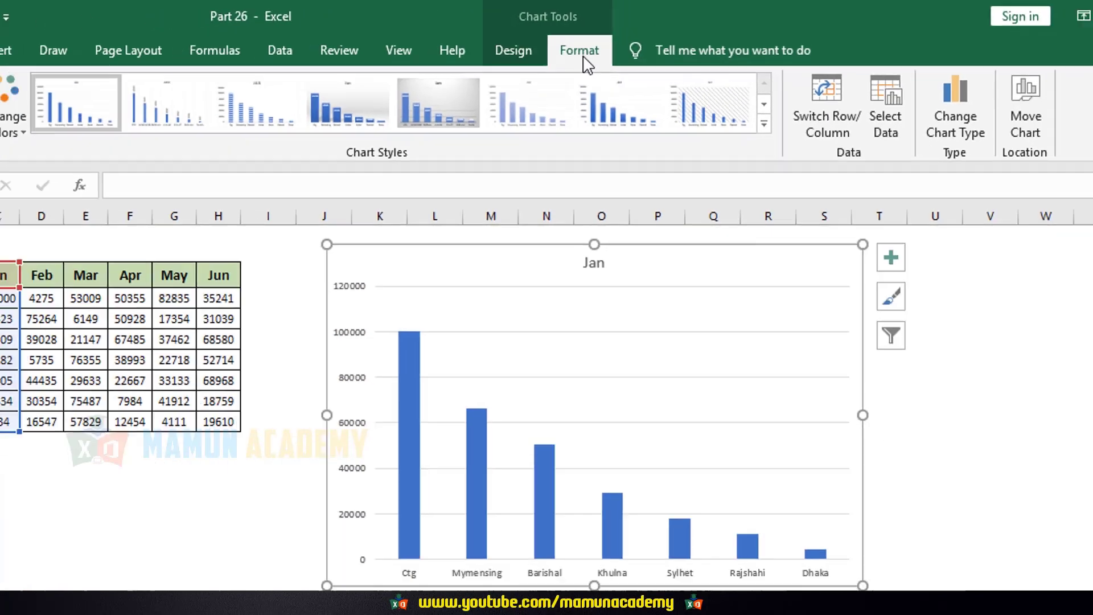
click(603, 85)
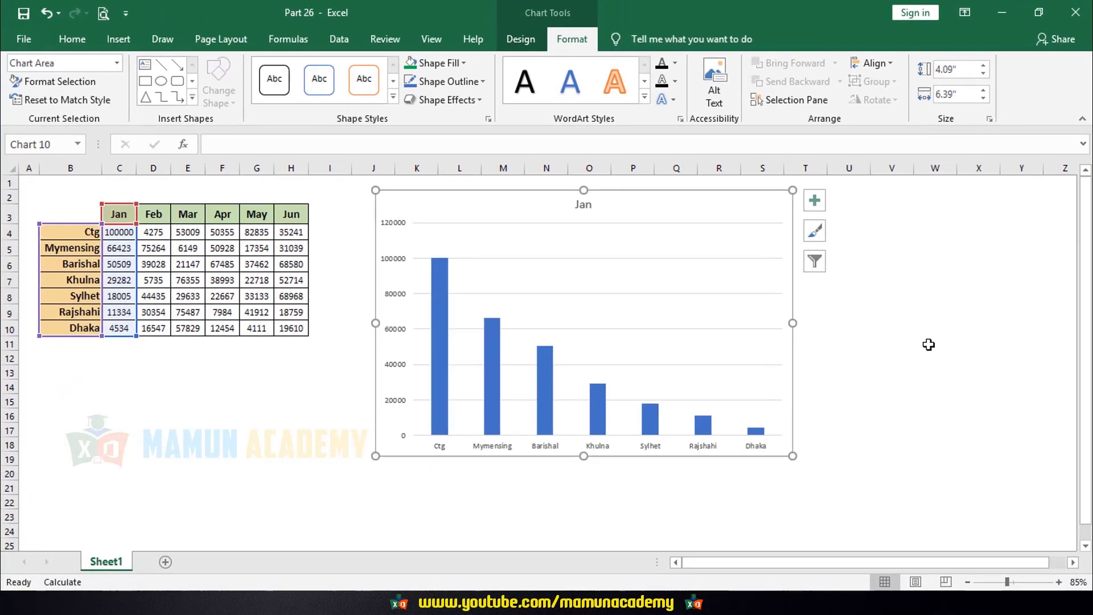
click(929, 346)
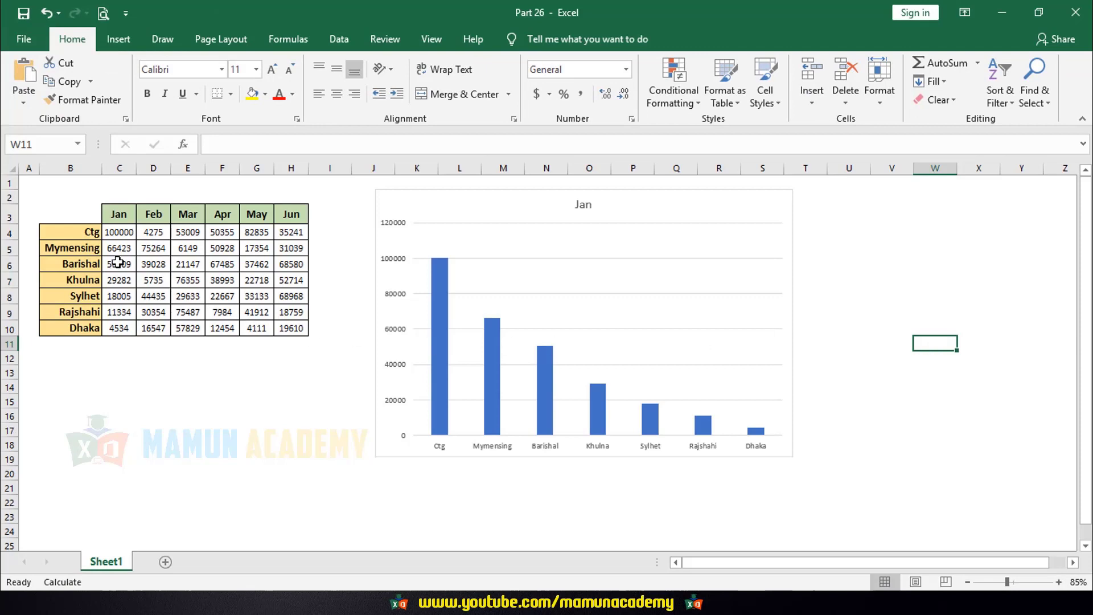
click(119, 262)
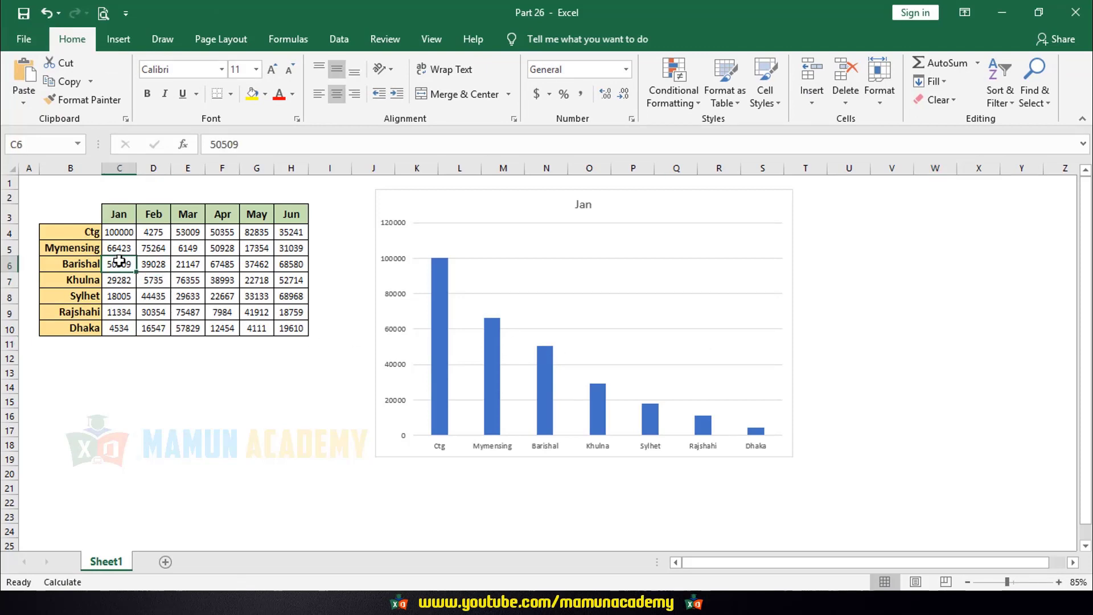
click(532, 196)
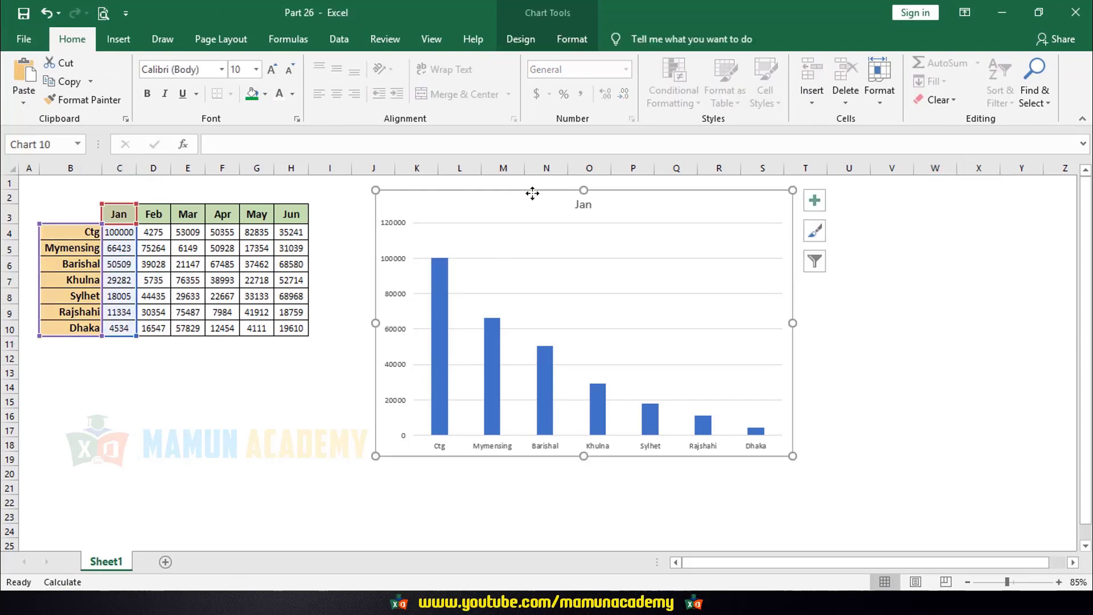
click(527, 39)
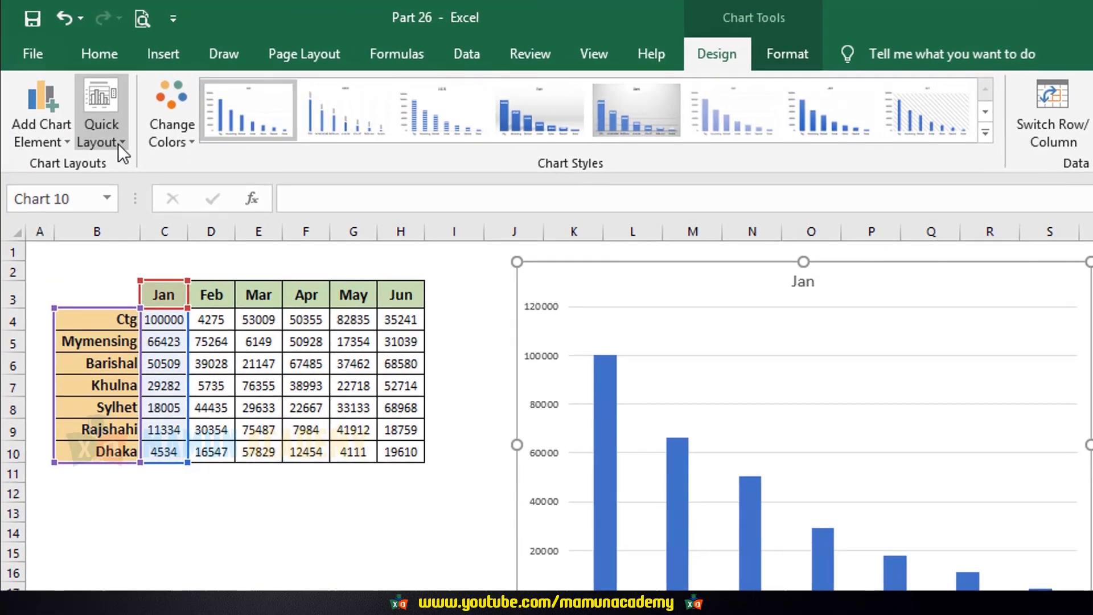
Apply Quick Layout 7 to the Jan chart for two axis titles, a right legend and minor gridlines
click(87, 105)
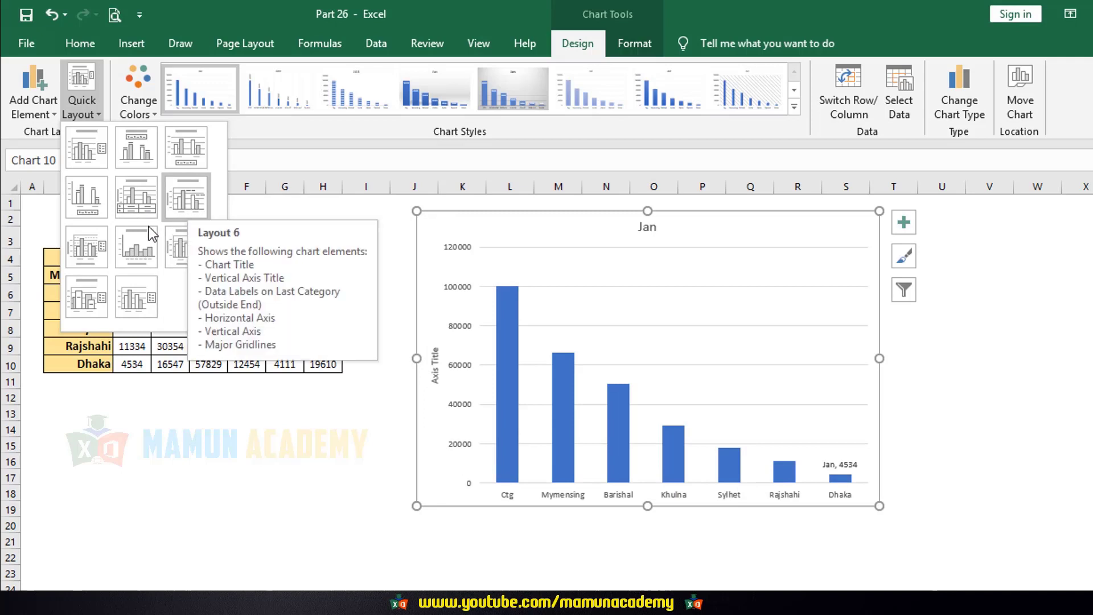
click(91, 249)
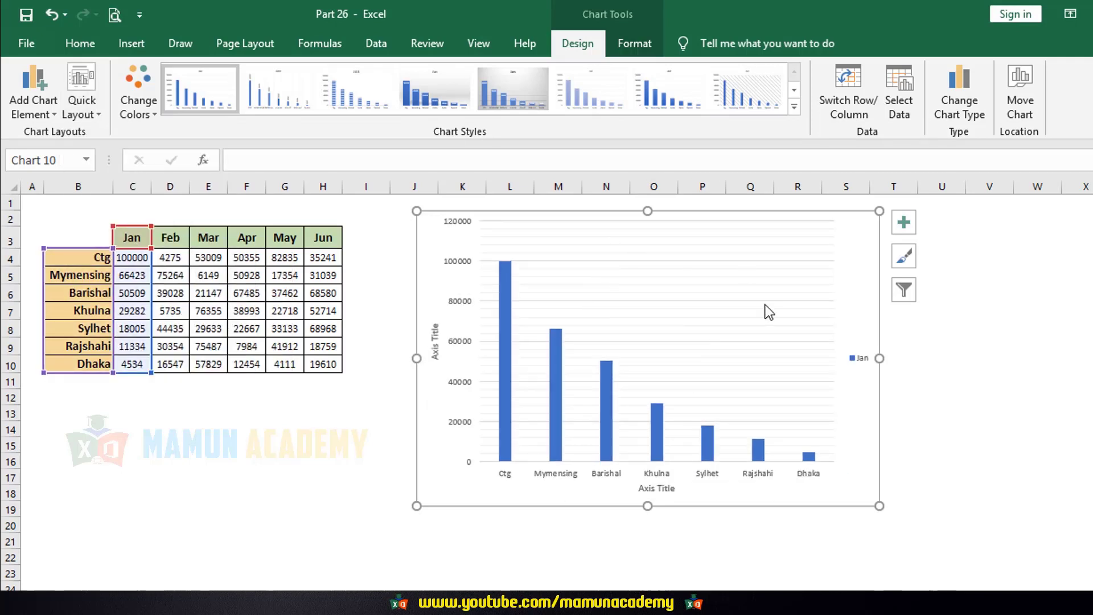
click(1005, 396)
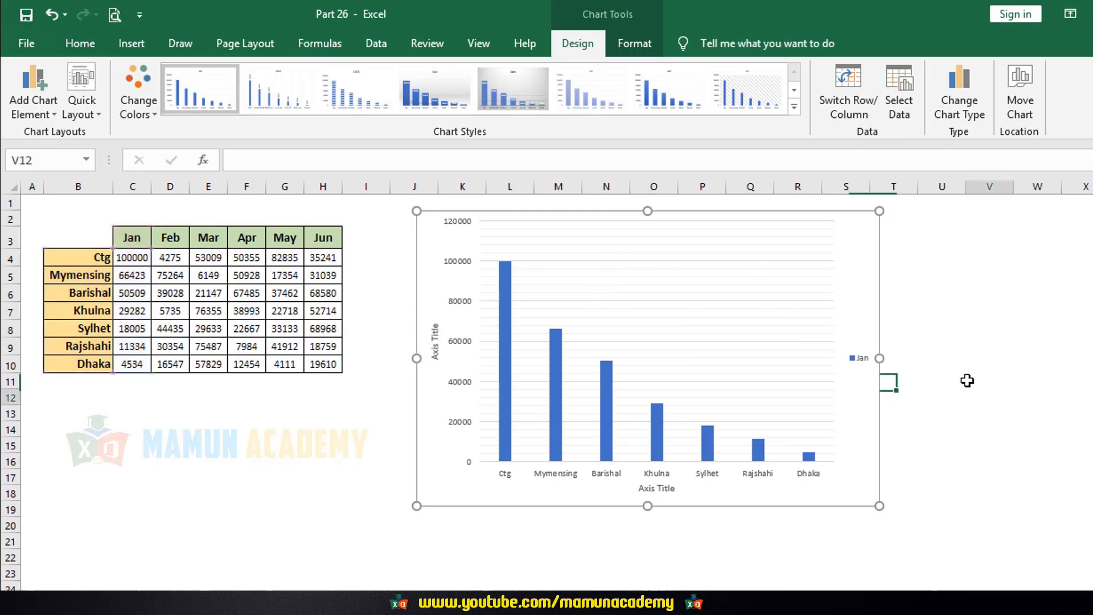
click(808, 250)
click(857, 265)
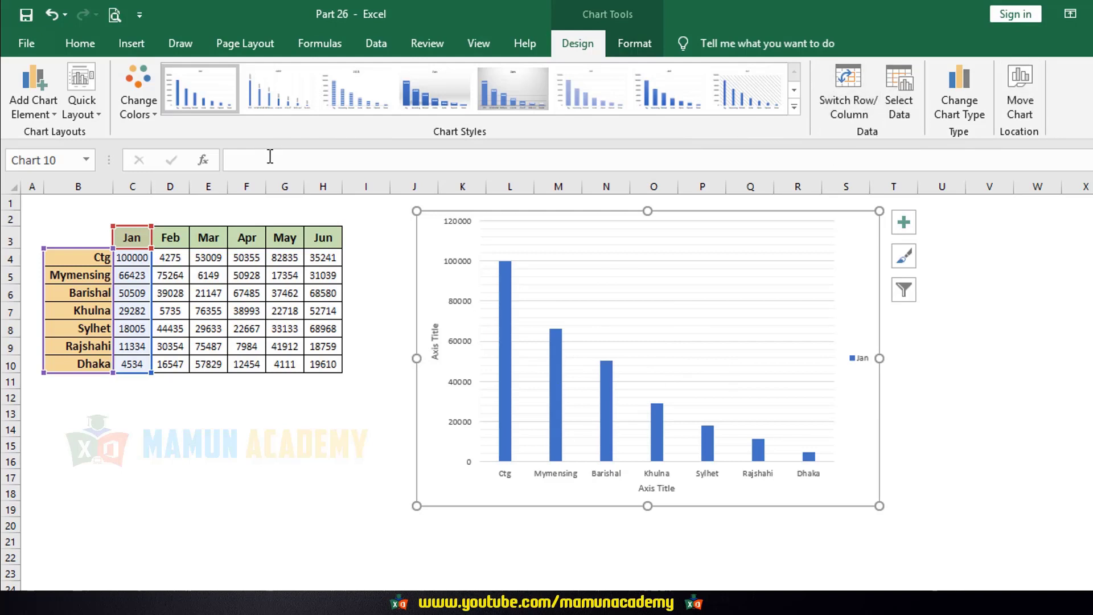
click(645, 44)
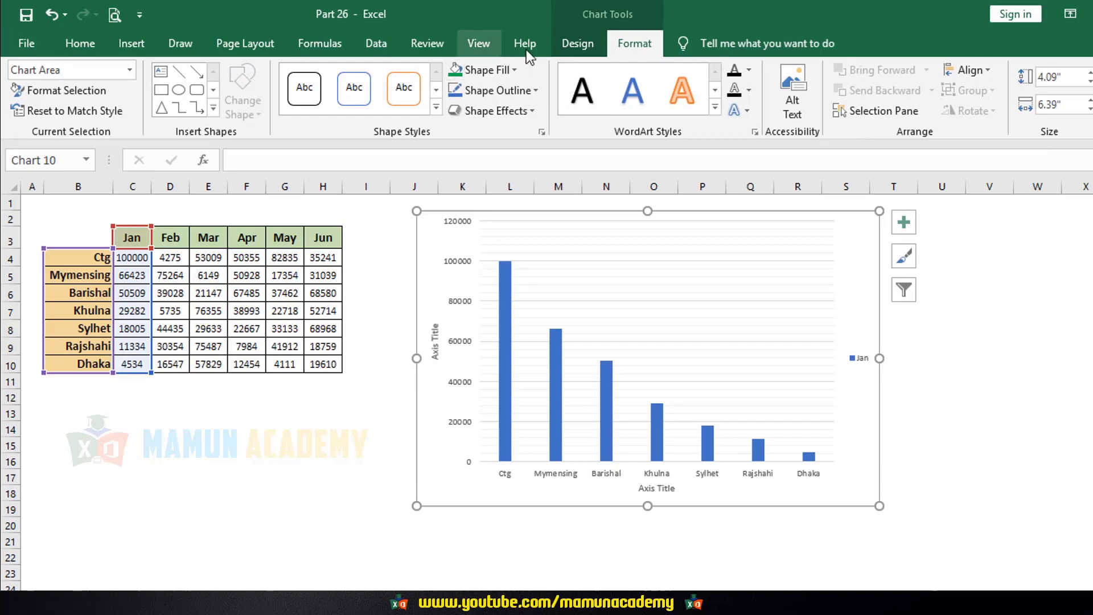
click(574, 47)
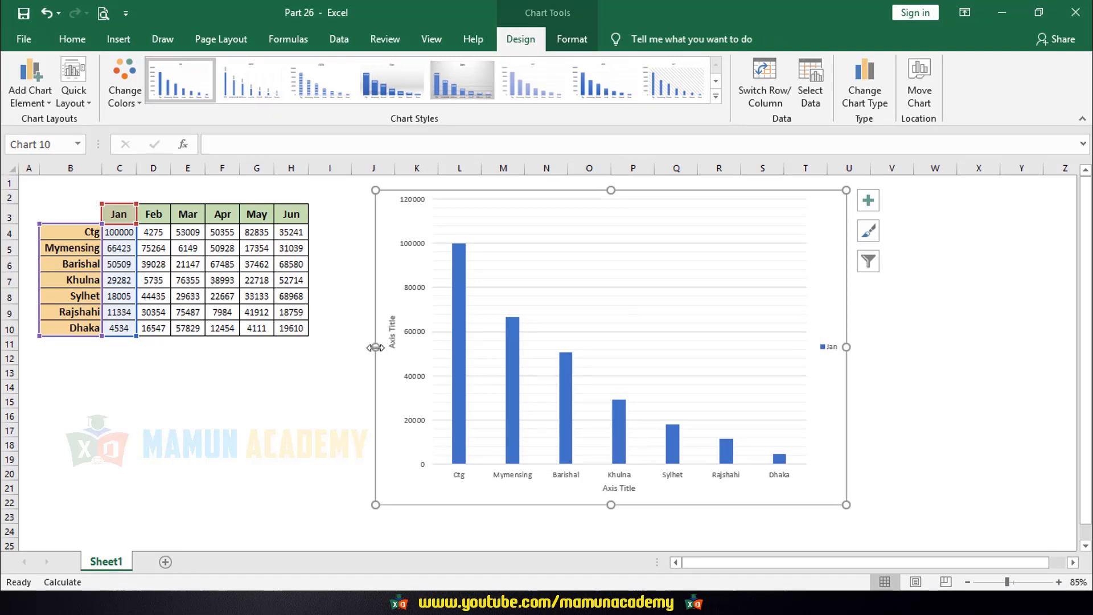
Resize the Jan chart with its edge and corner handles to span roughly columns J to U
mouse_move(375, 348)
mouse_down()
mouse_move(666, 358)
mouse_move(356, 345)
mouse_up()
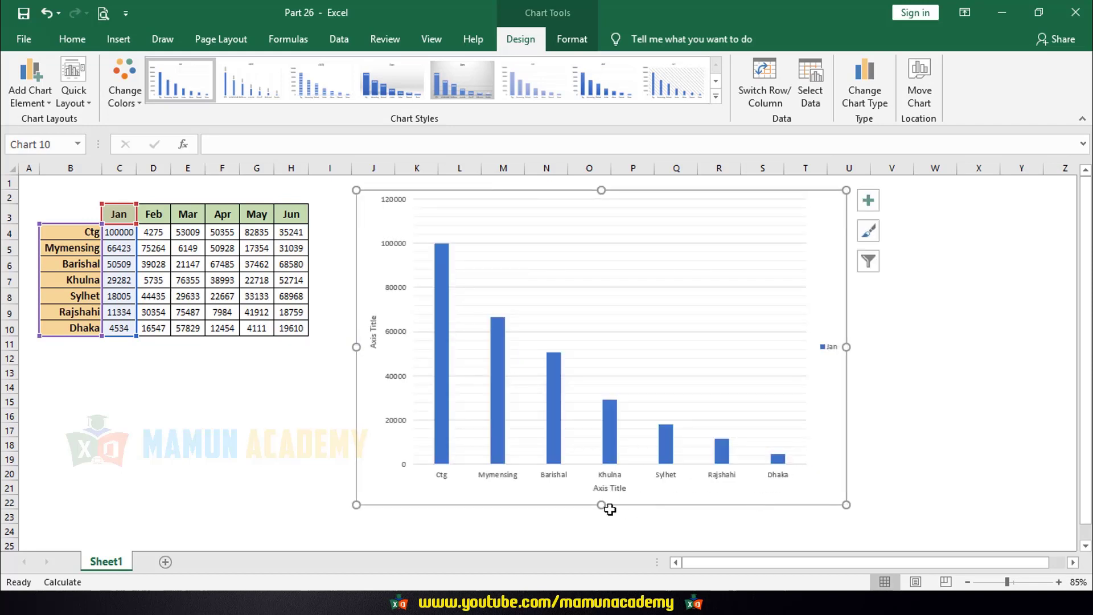
double_click(599, 504)
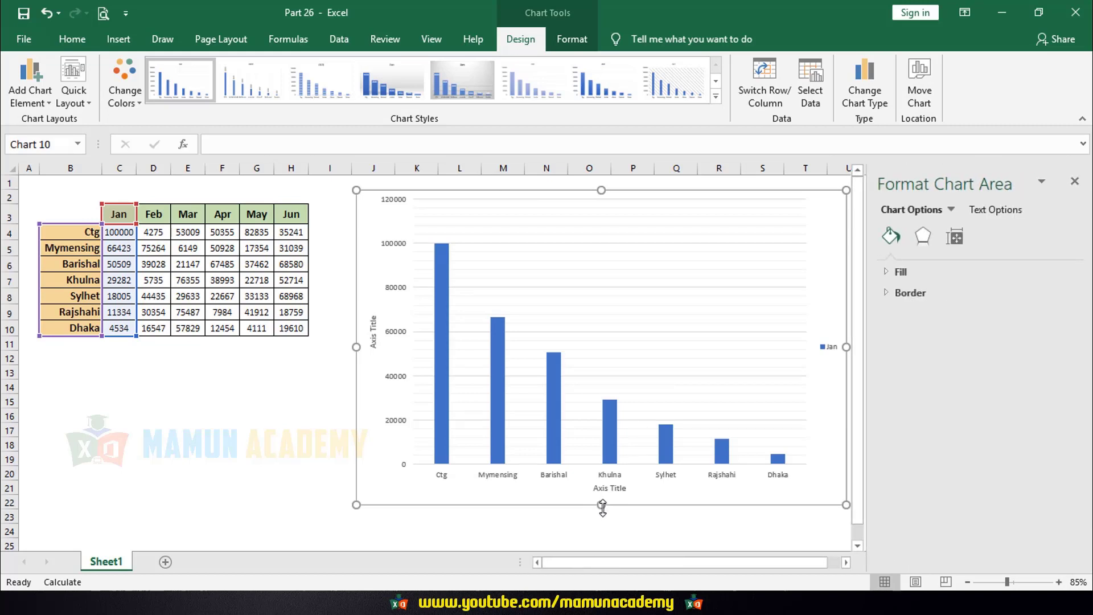
drag(608, 373, 609, 373)
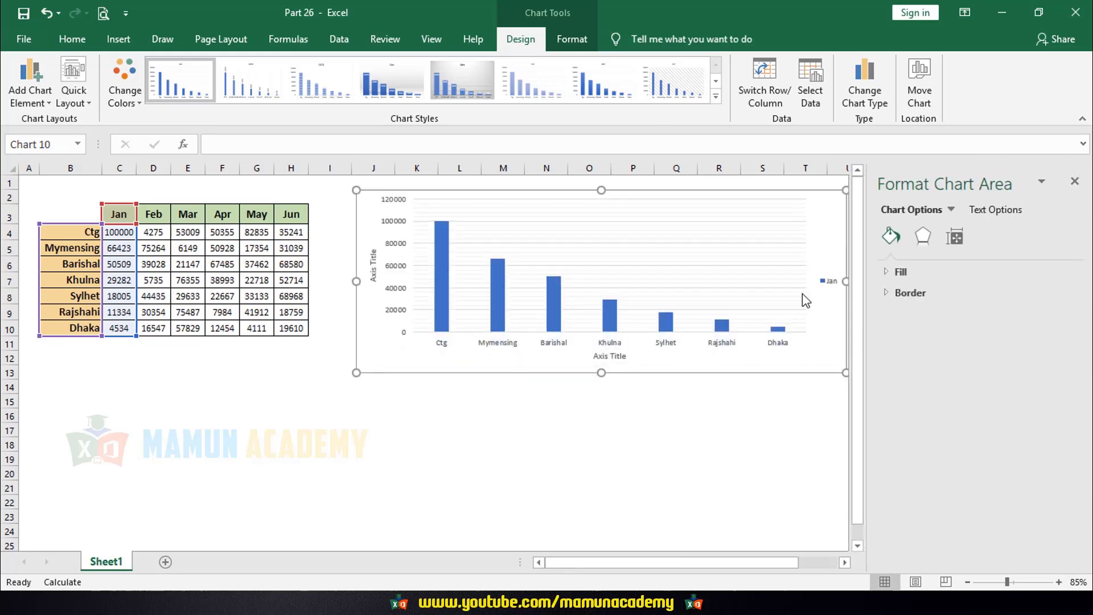
click(1074, 181)
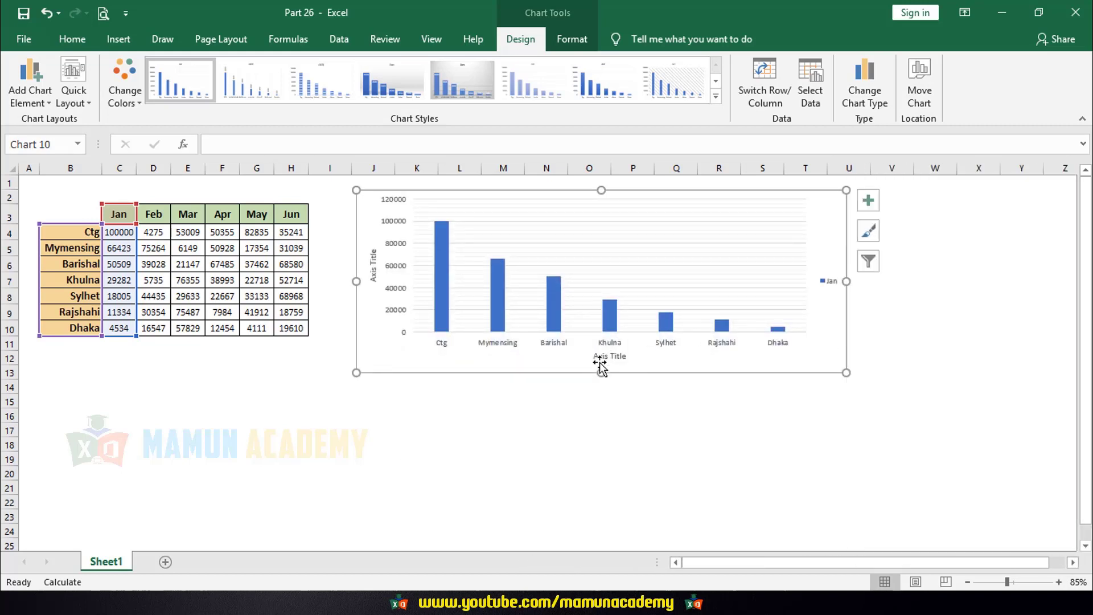
mouse_move(600, 372)
mouse_down()
mouse_move(572, 524)
mouse_move(602, 500)
mouse_up()
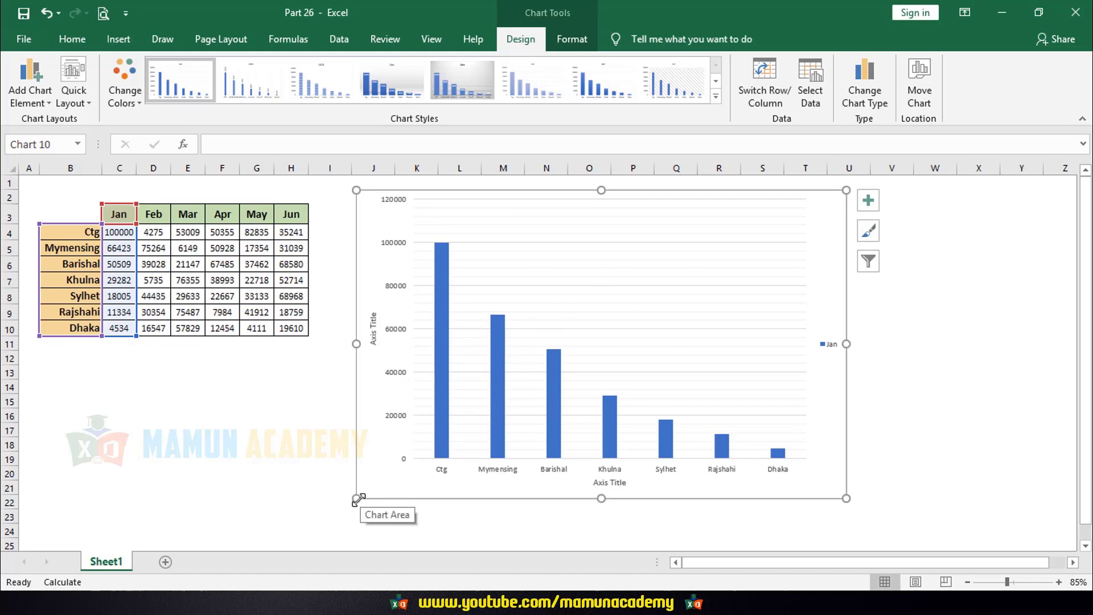
drag(358, 499, 454, 399)
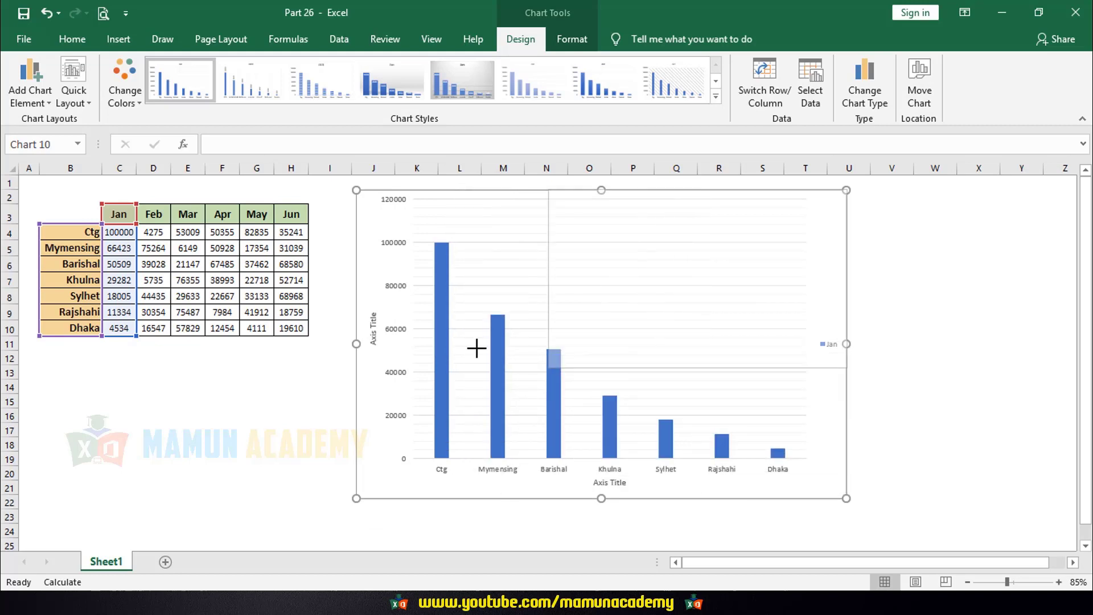
mouse_move(454, 398)
mouse_down()
mouse_move(498, 438)
mouse_move(823, 522)
mouse_up()
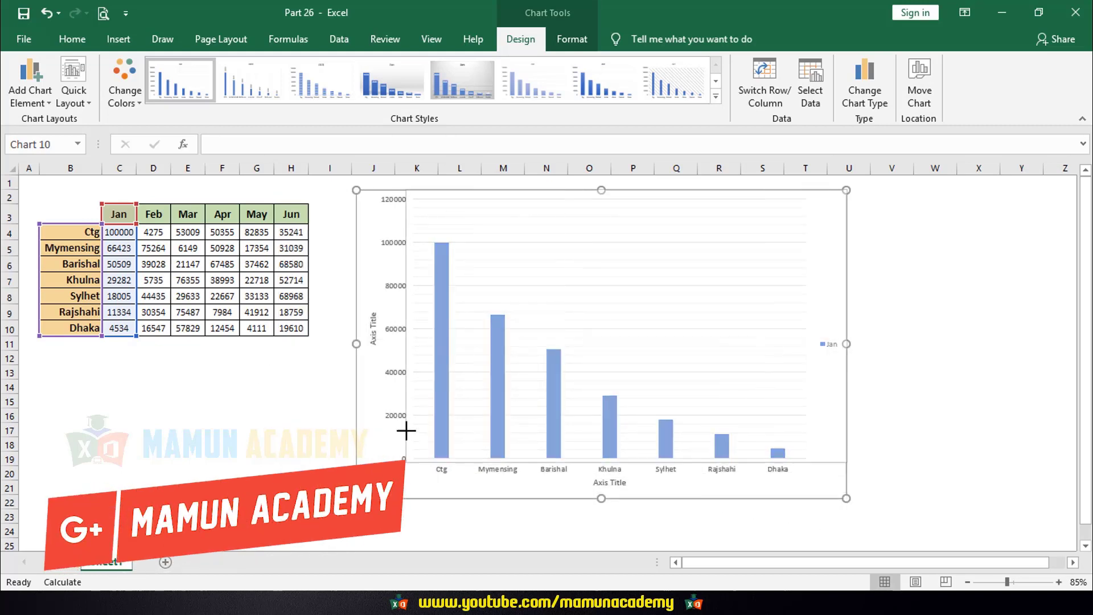
mouse_move(824, 522)
mouse_down()
mouse_move(421, 400)
mouse_move(514, 343)
mouse_move(344, 508)
mouse_move(514, 331)
mouse_move(370, 507)
mouse_move(430, 424)
mouse_move(565, 292)
mouse_move(454, 430)
mouse_move(376, 495)
mouse_move(588, 300)
mouse_move(349, 554)
mouse_move(439, 354)
mouse_move(361, 438)
mouse_move(446, 390)
mouse_move(442, 359)
mouse_move(376, 421)
mouse_move(454, 410)
mouse_up()
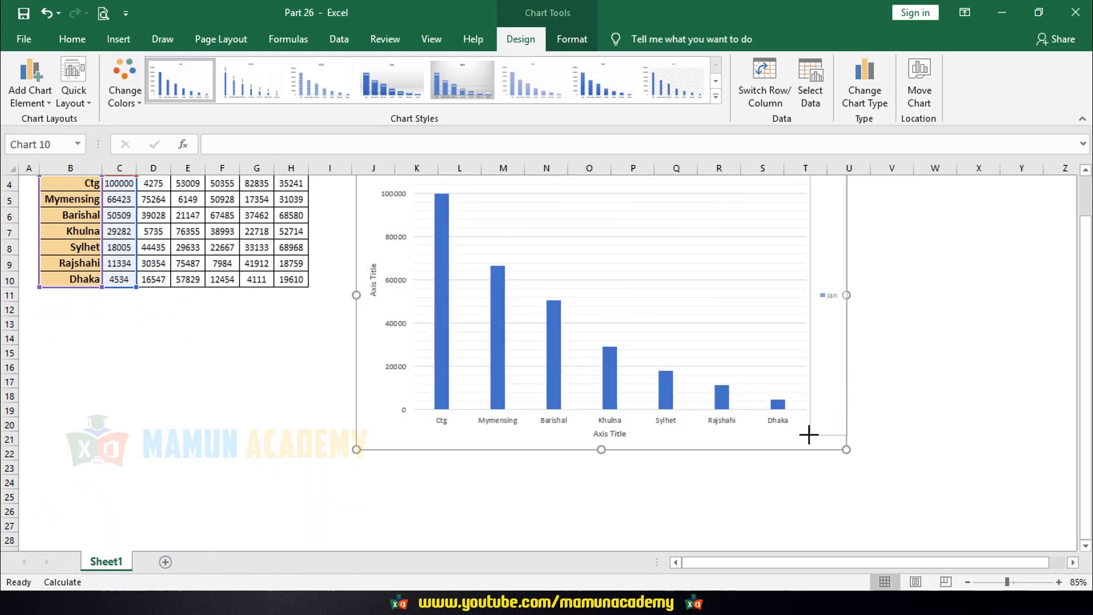
mouse_move(809, 434)
mouse_down()
mouse_move(151, 505)
mouse_move(446, 370)
mouse_move(378, 409)
mouse_up()
scroll(839, 383, up, 1)
key(Escape)
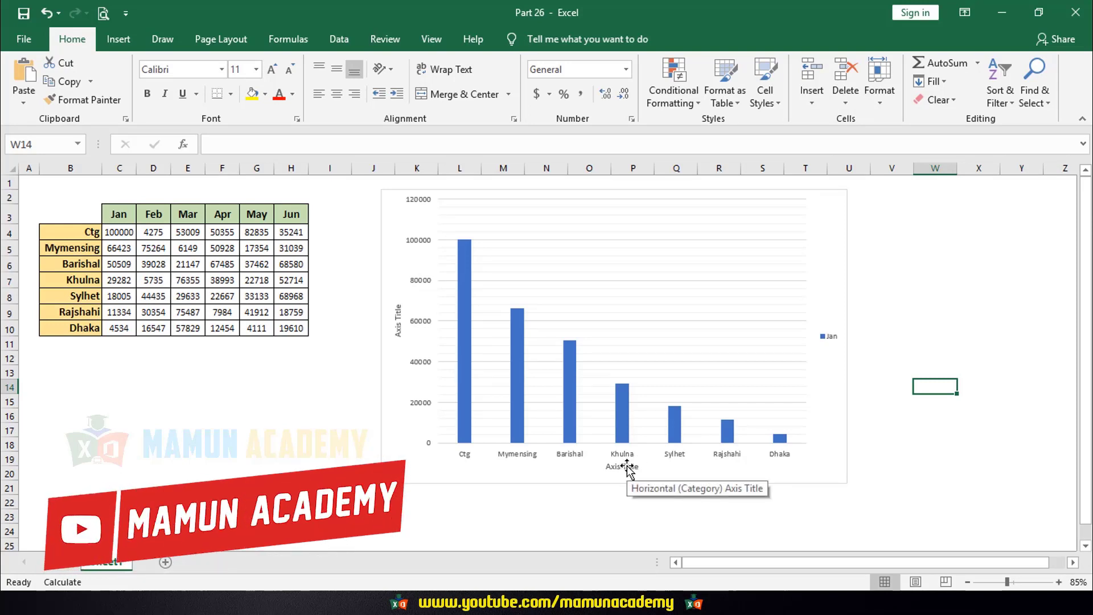
Replace the horizontal Axis Title placeholder with 'Zonal Name'
click(623, 467)
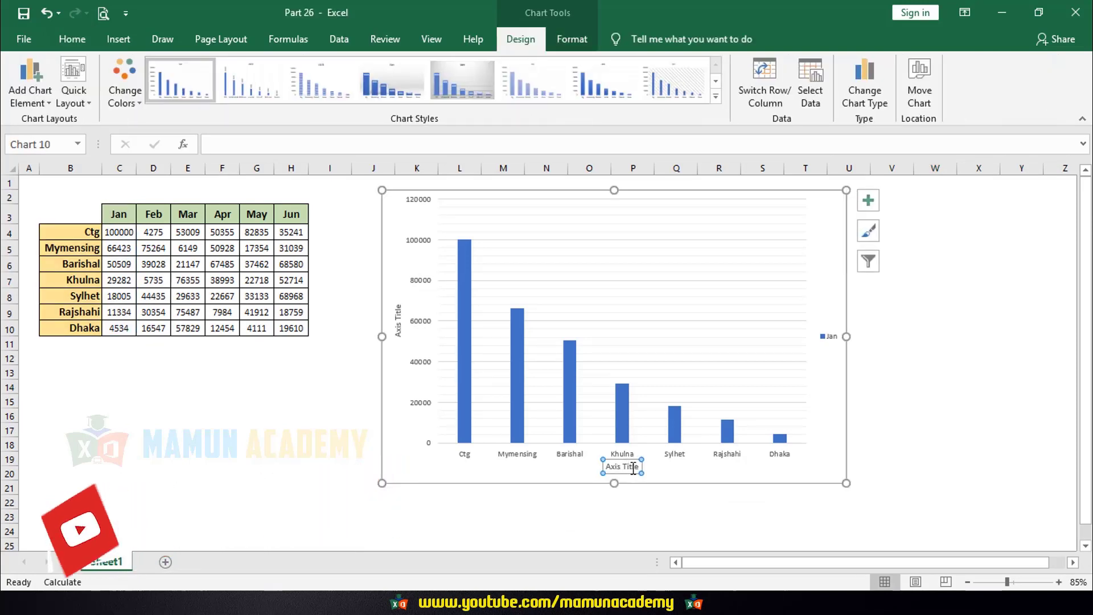
drag(640, 467, 601, 465)
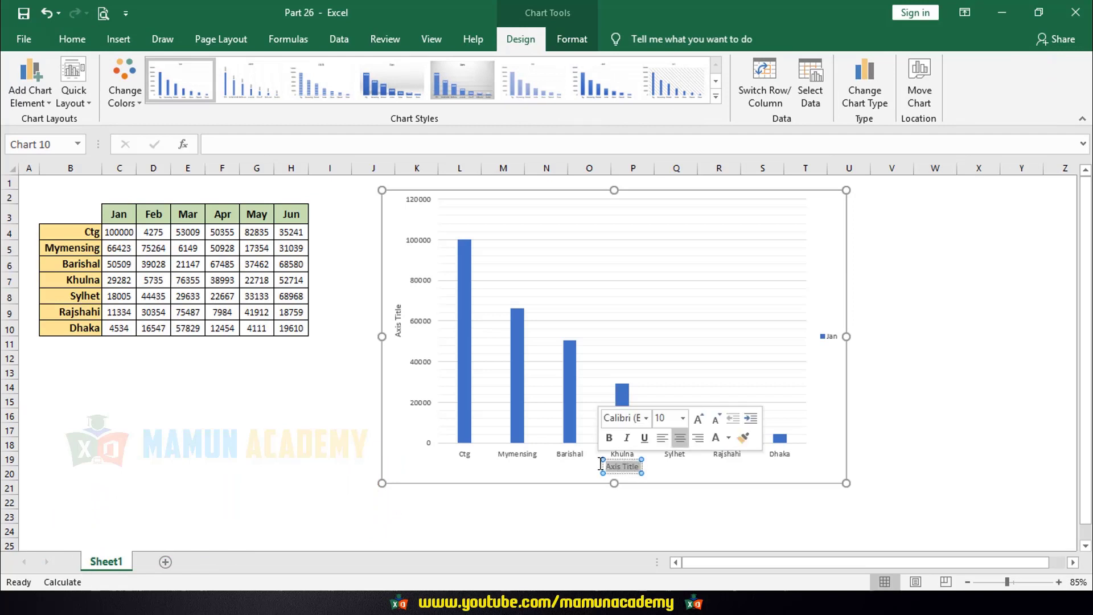
text(Zonal Name)
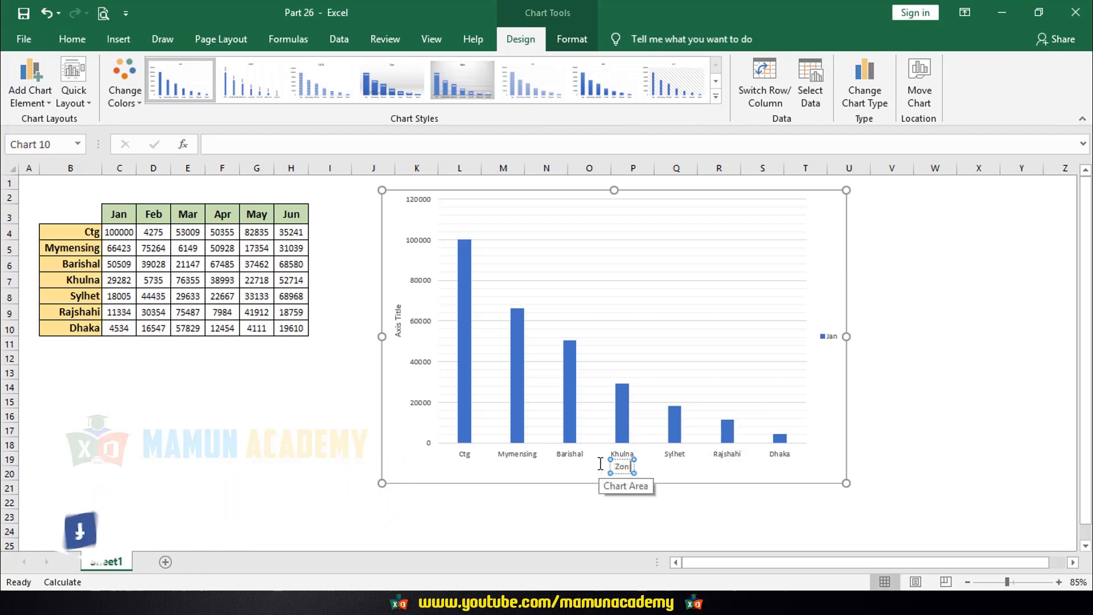
click(228, 432)
drag(85, 216, 85, 329)
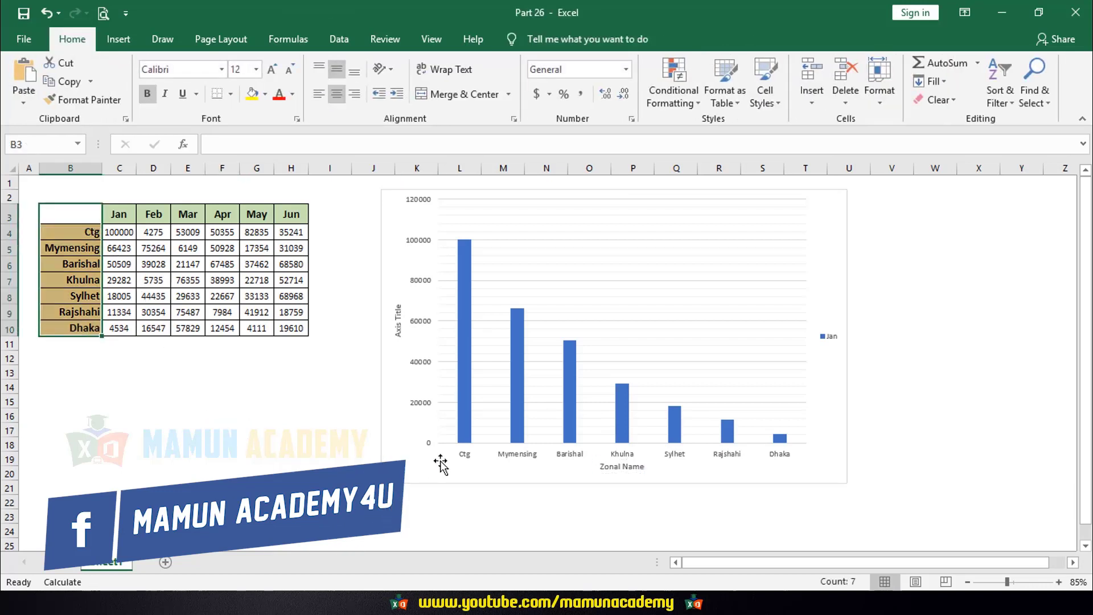
Replace the vertical Axis Title placeholder with 'Sales'
click(624, 466)
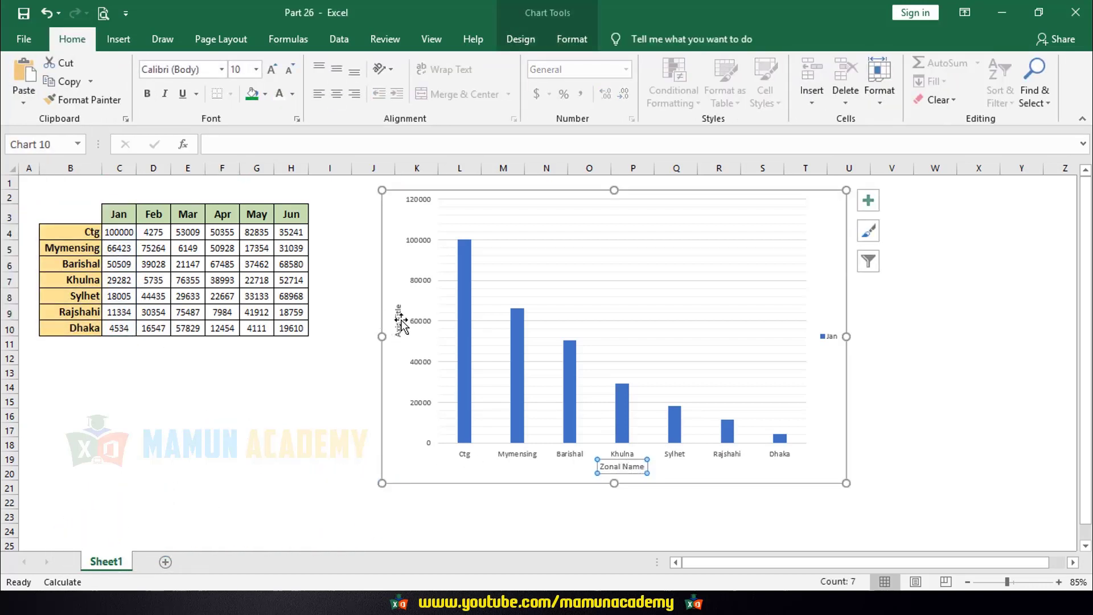
click(401, 323)
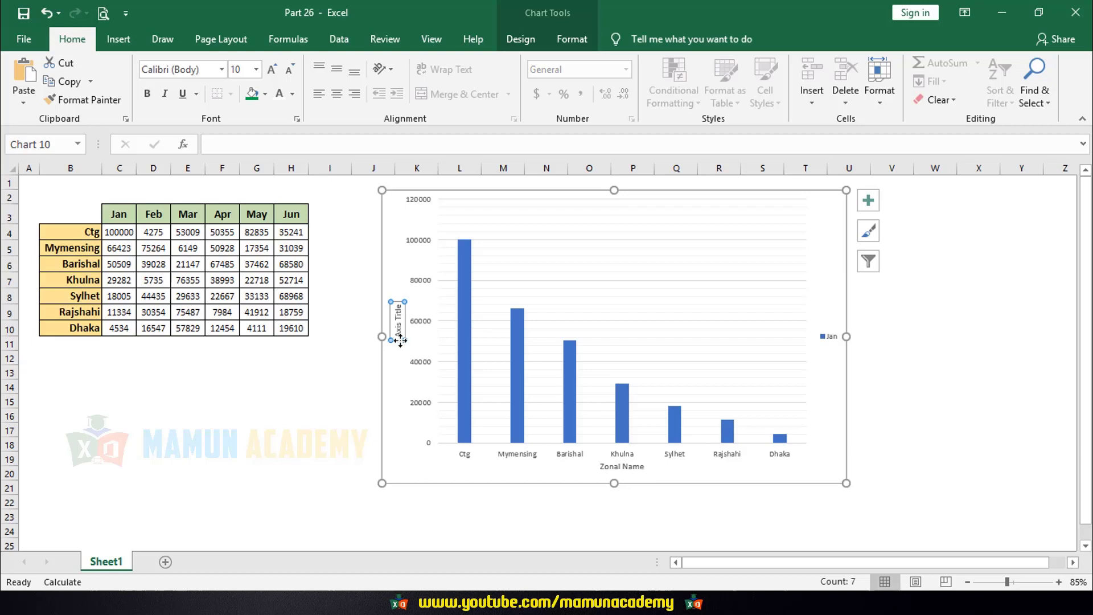
click(406, 335)
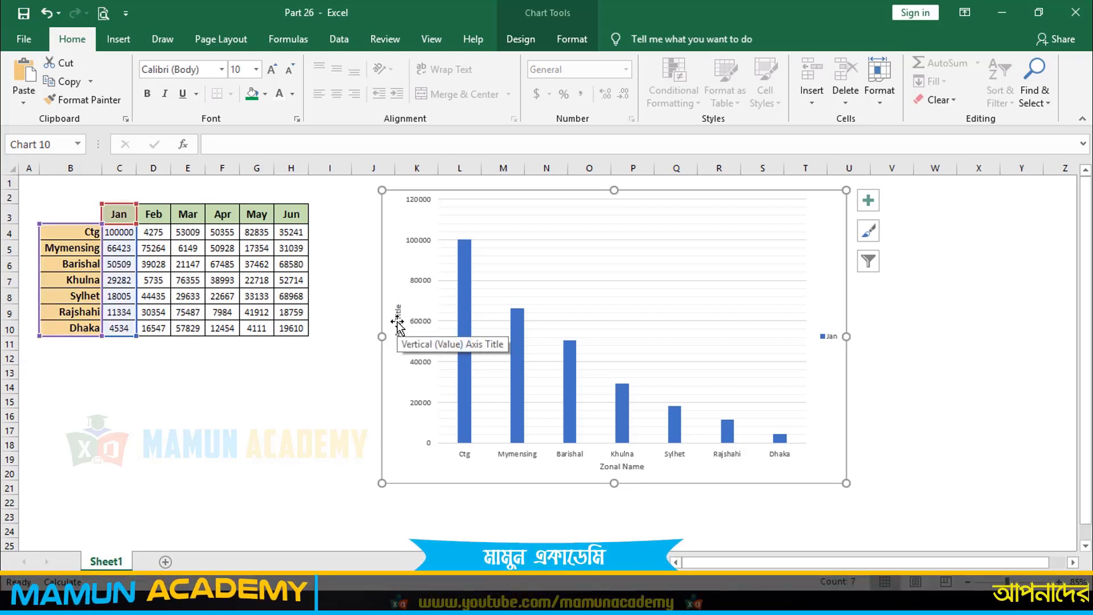
click(397, 323)
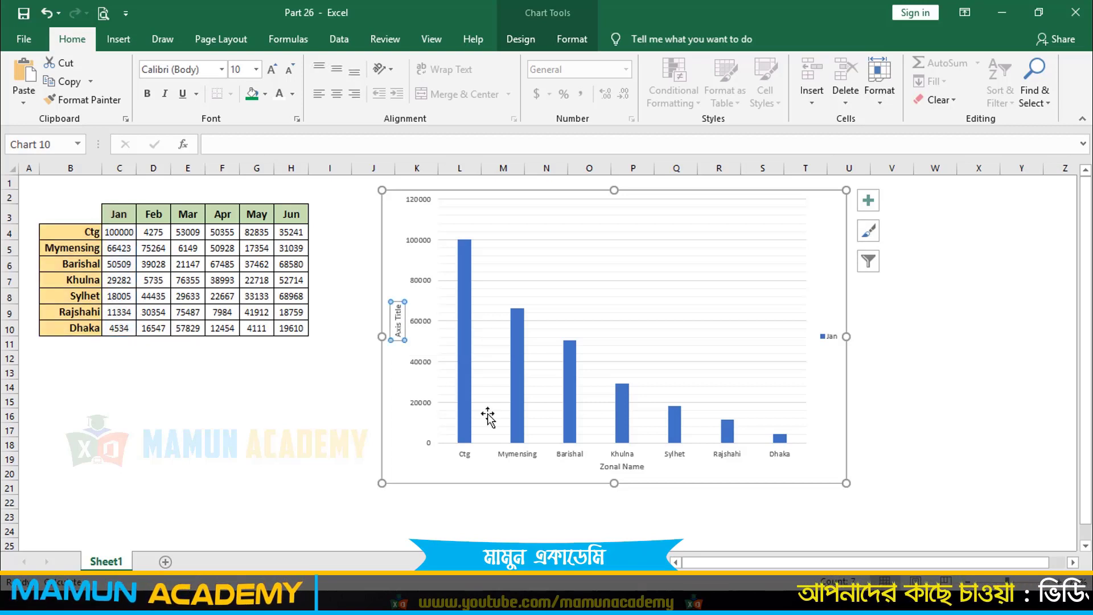
click(632, 470)
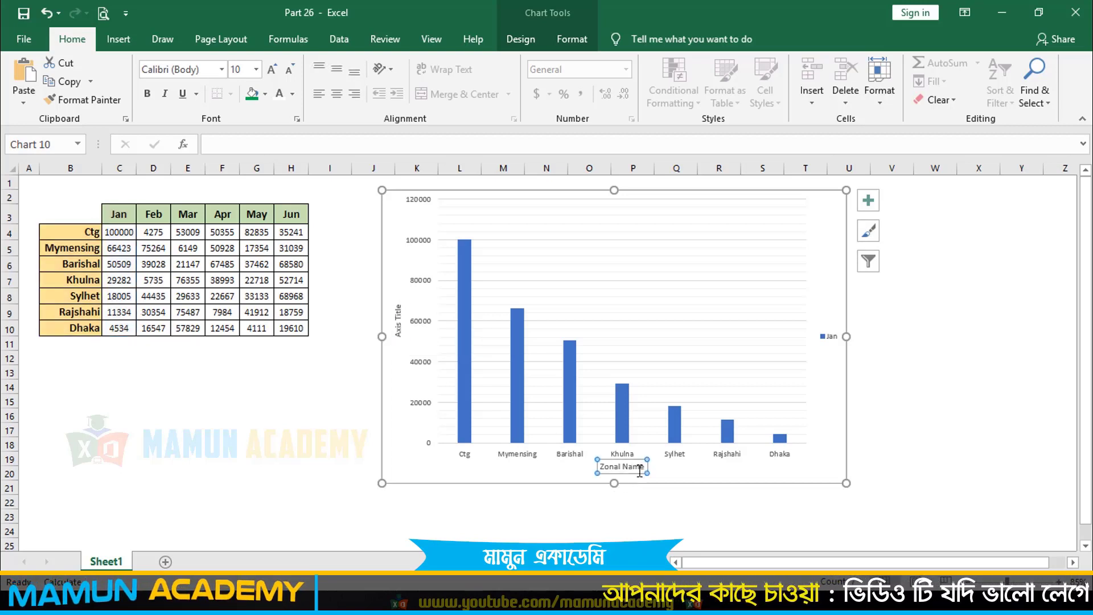
click(398, 318)
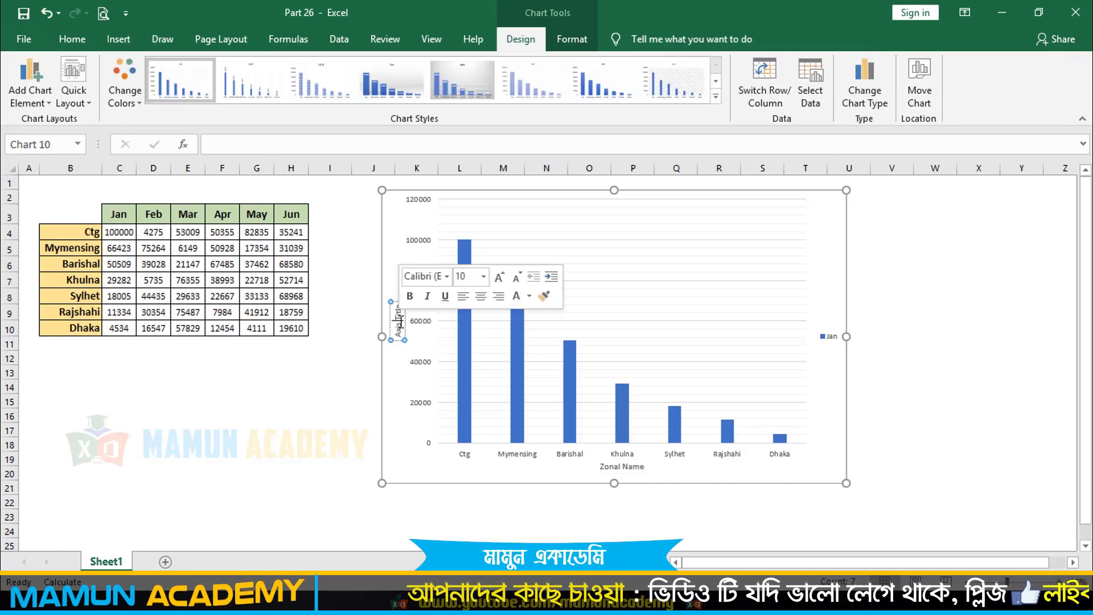
key(BackSpace)
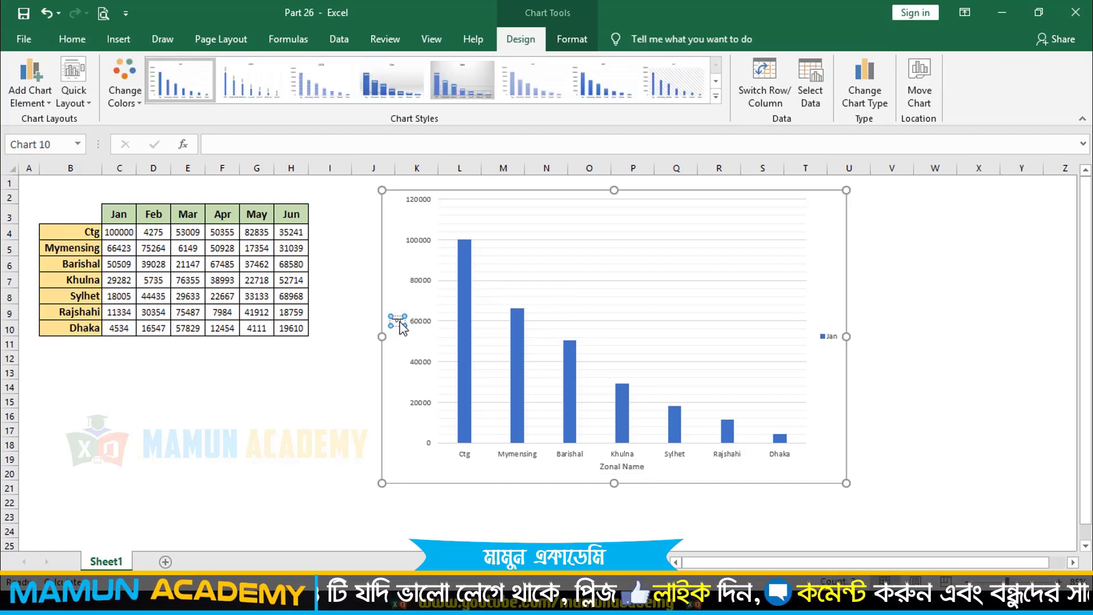
text(Sales)
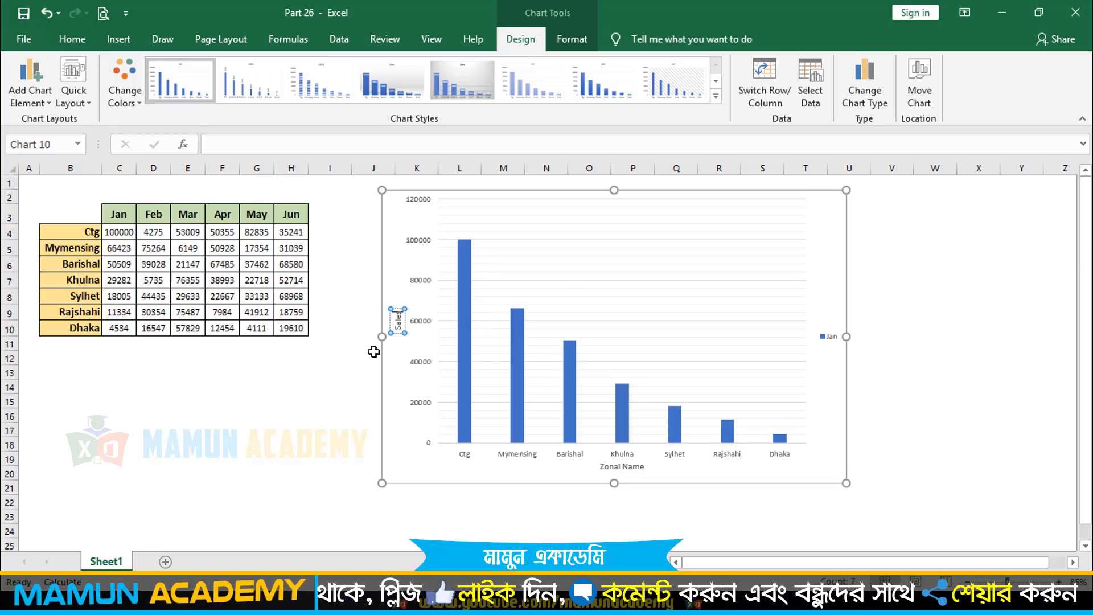
click(344, 421)
click(397, 321)
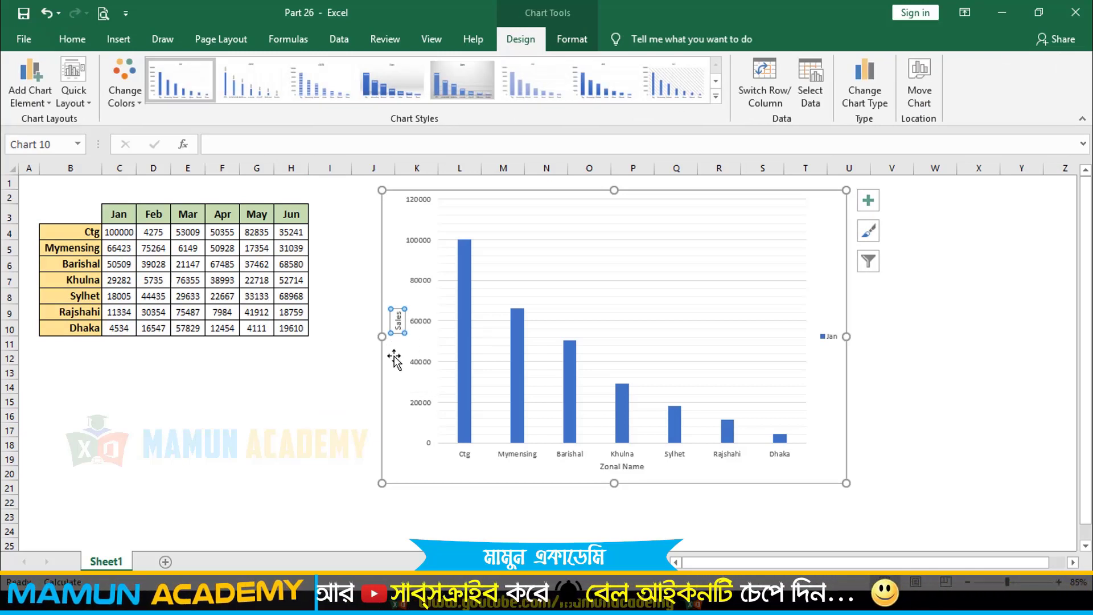
Make the Sales axis title bold, one font size larger and red
click(72, 41)
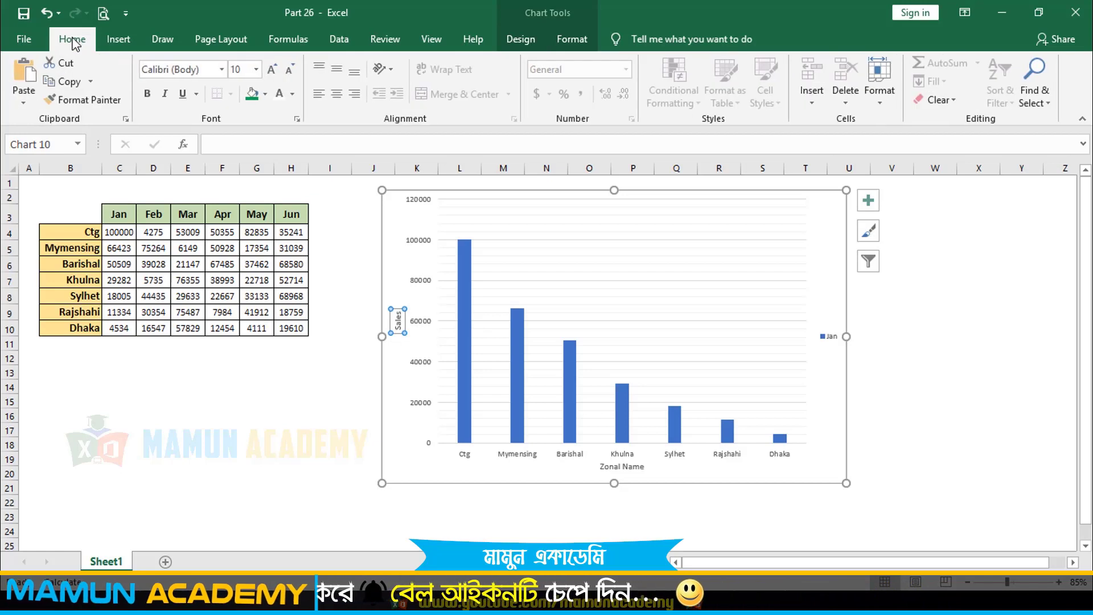
click(150, 97)
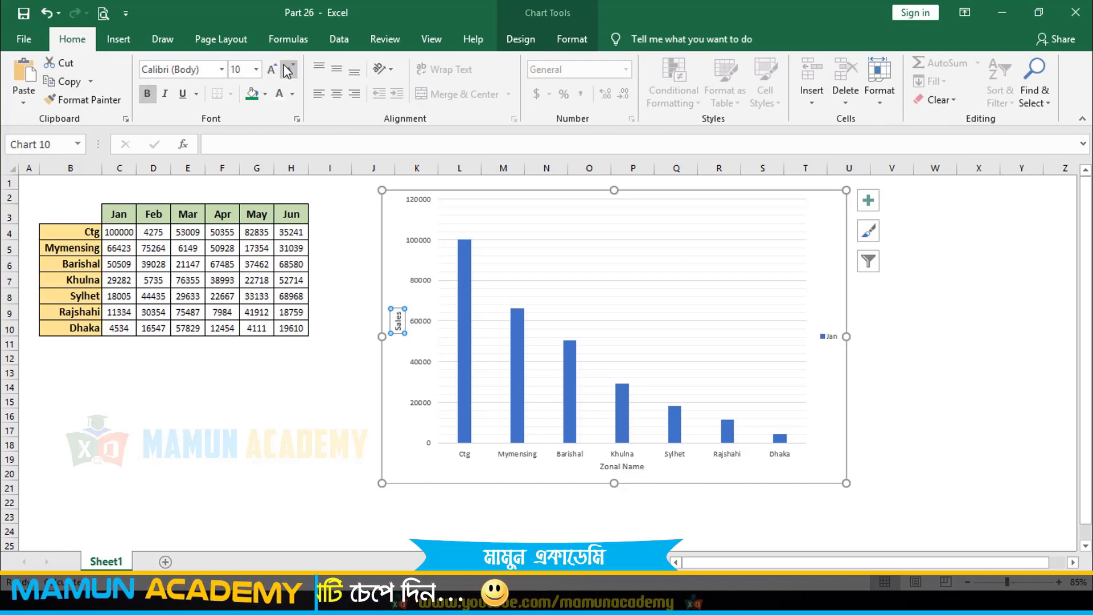
click(272, 69)
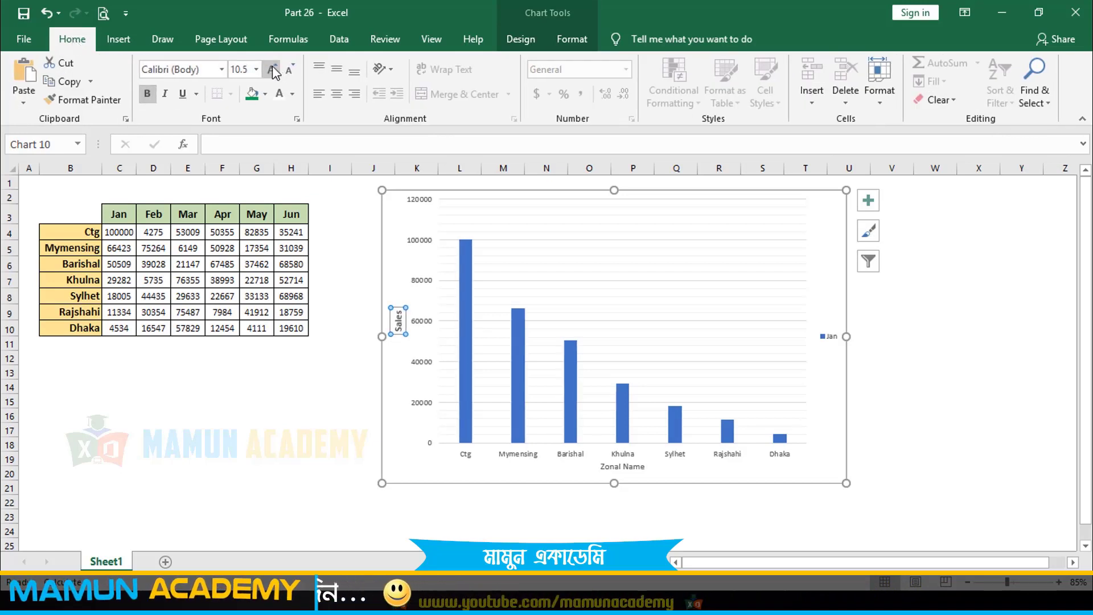
click(292, 96)
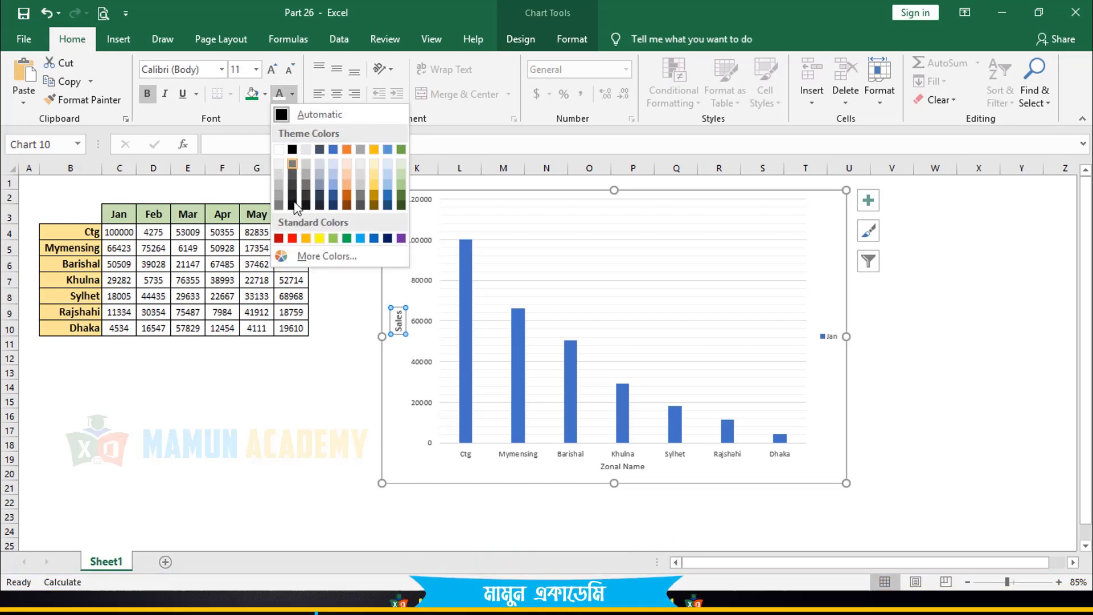
click(293, 237)
click(330, 414)
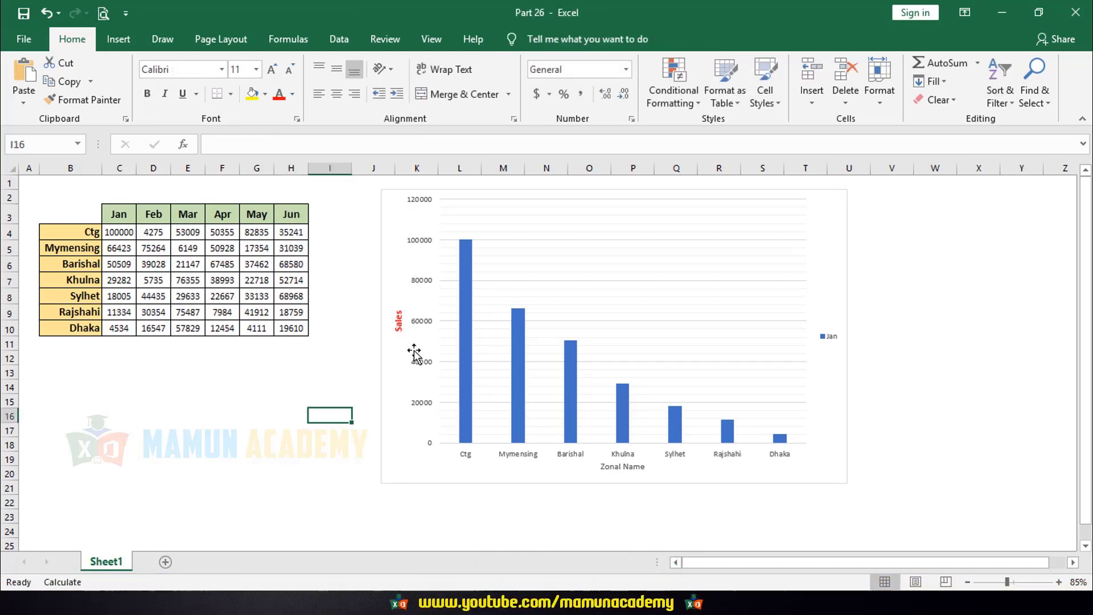
Repeat the red font colour on the Zonal Name axis title with F4
click(402, 329)
click(610, 467)
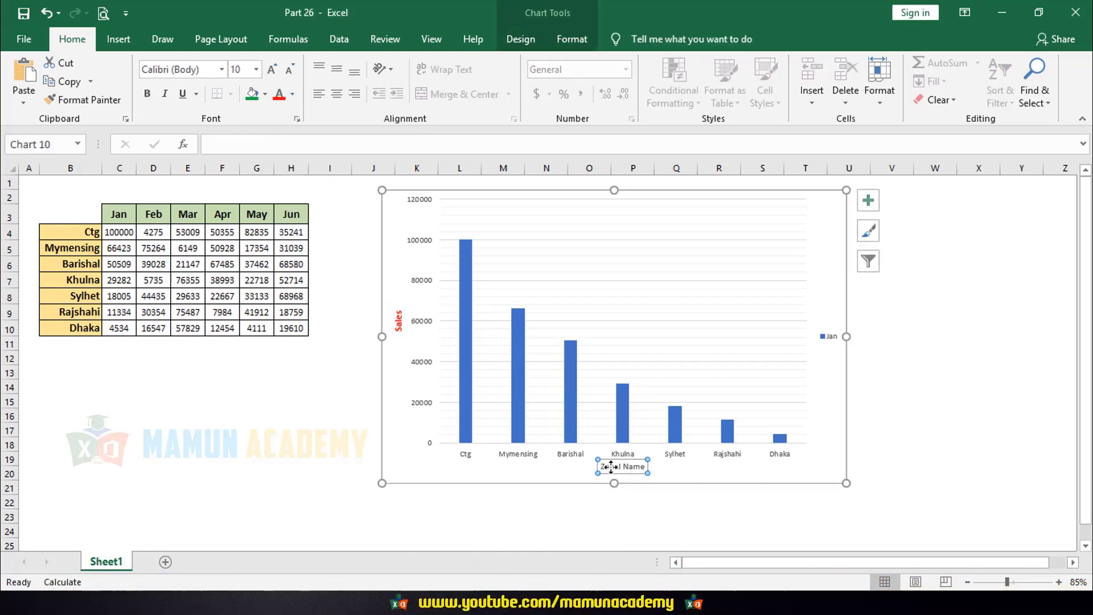
key(F4)
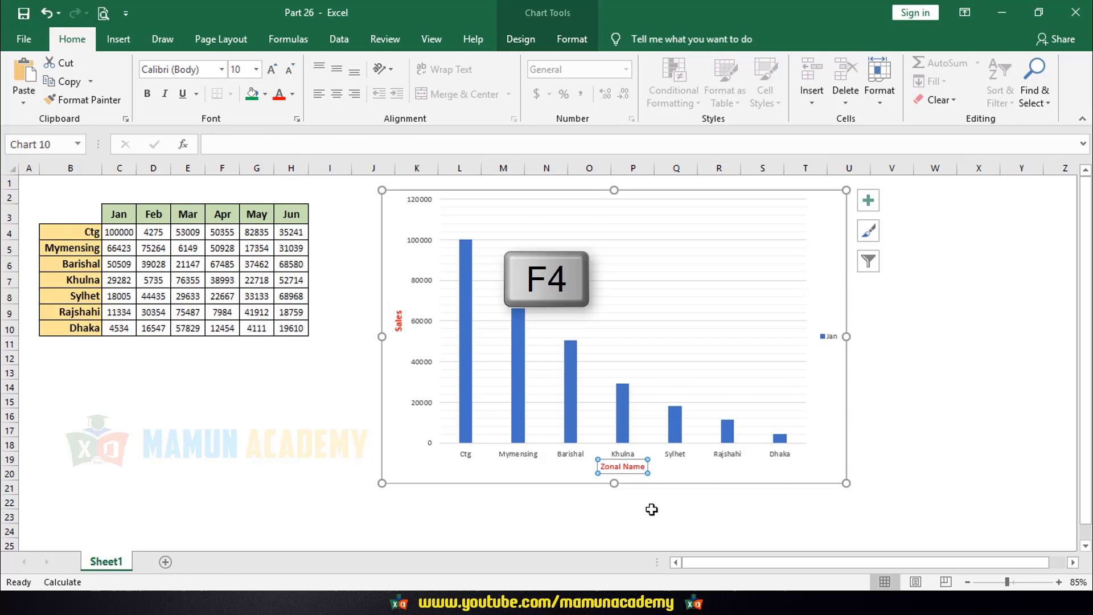
click(659, 498)
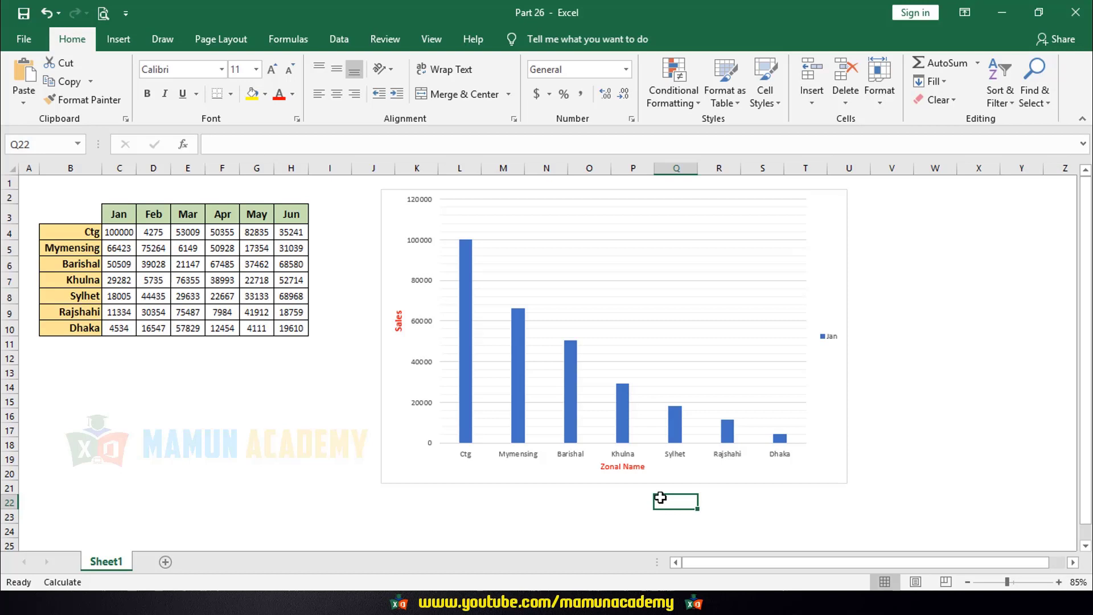
click(398, 321)
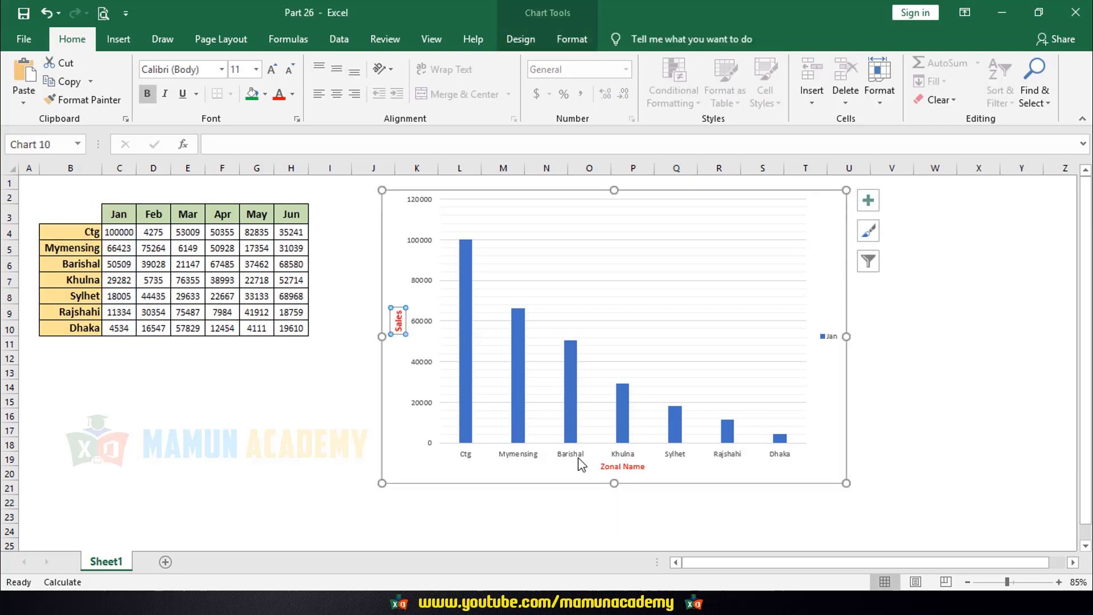
click(626, 472)
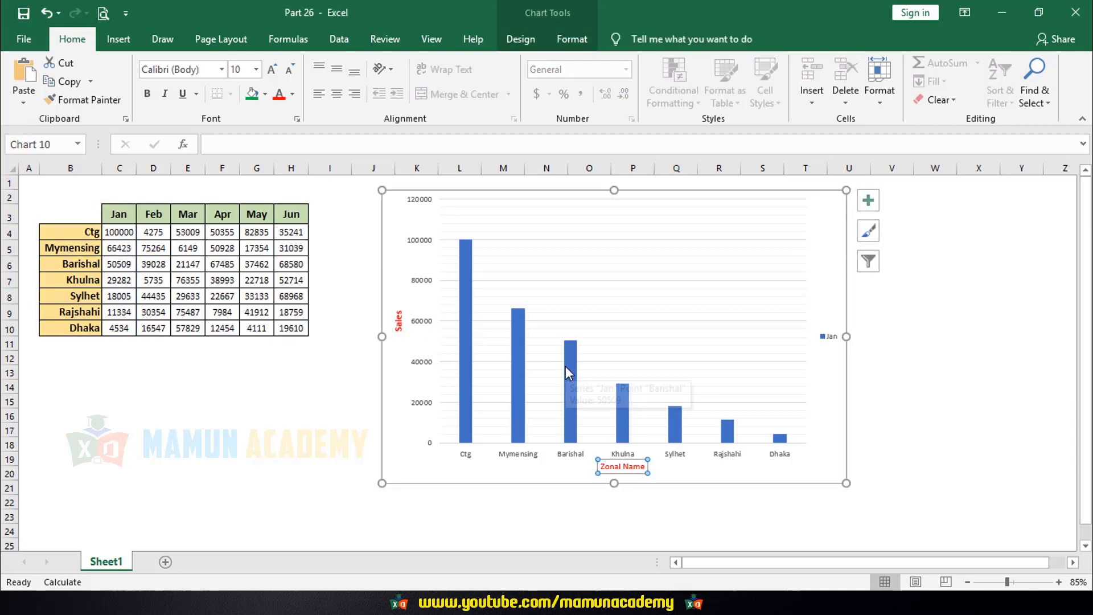
key(Escape)
click(399, 321)
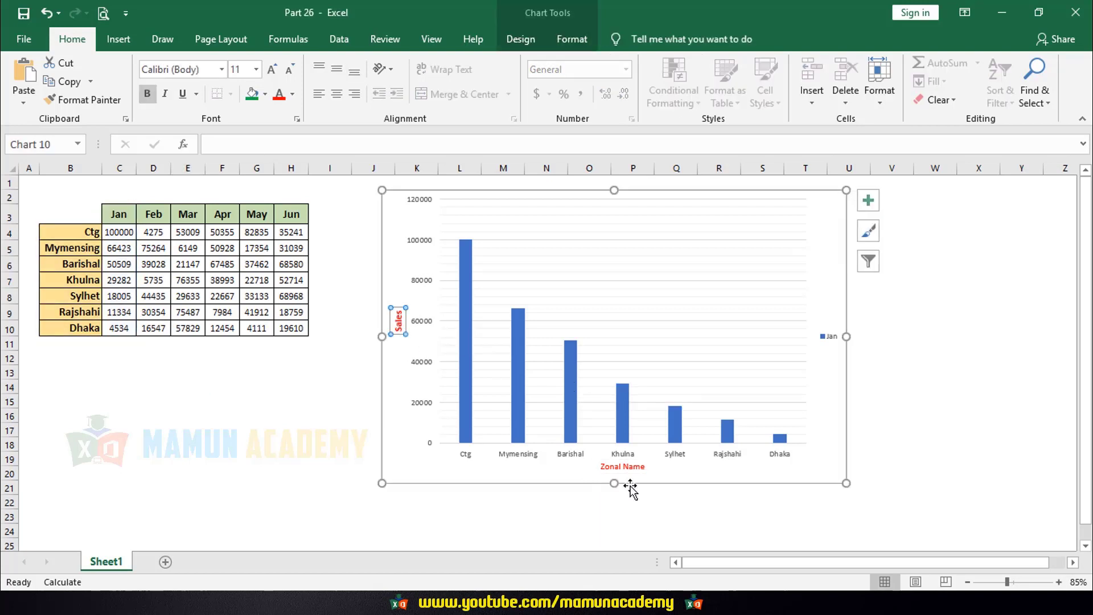
click(629, 468)
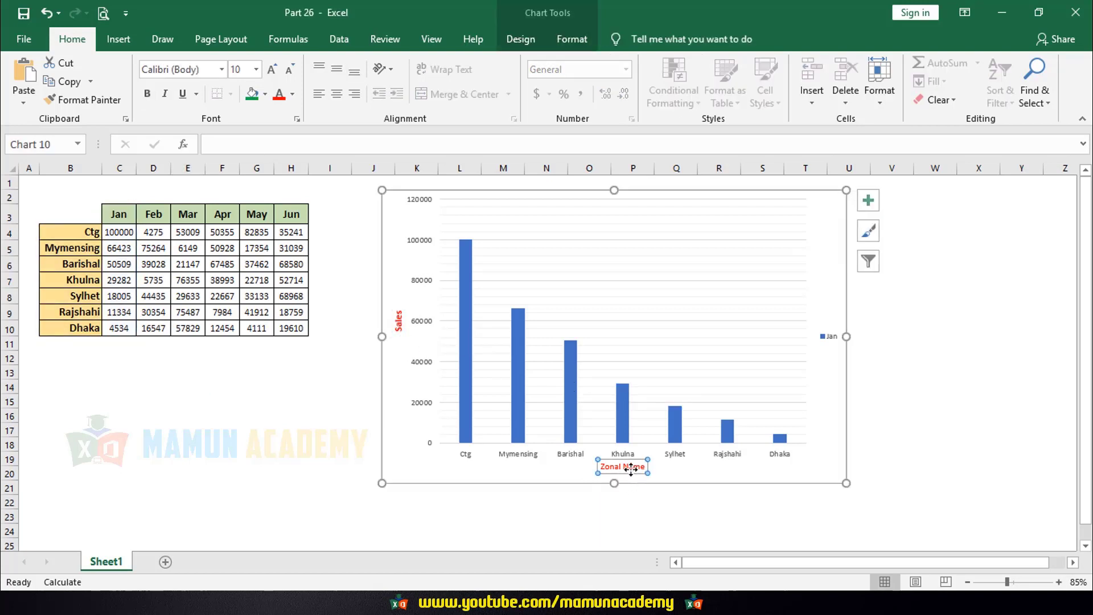
click(830, 339)
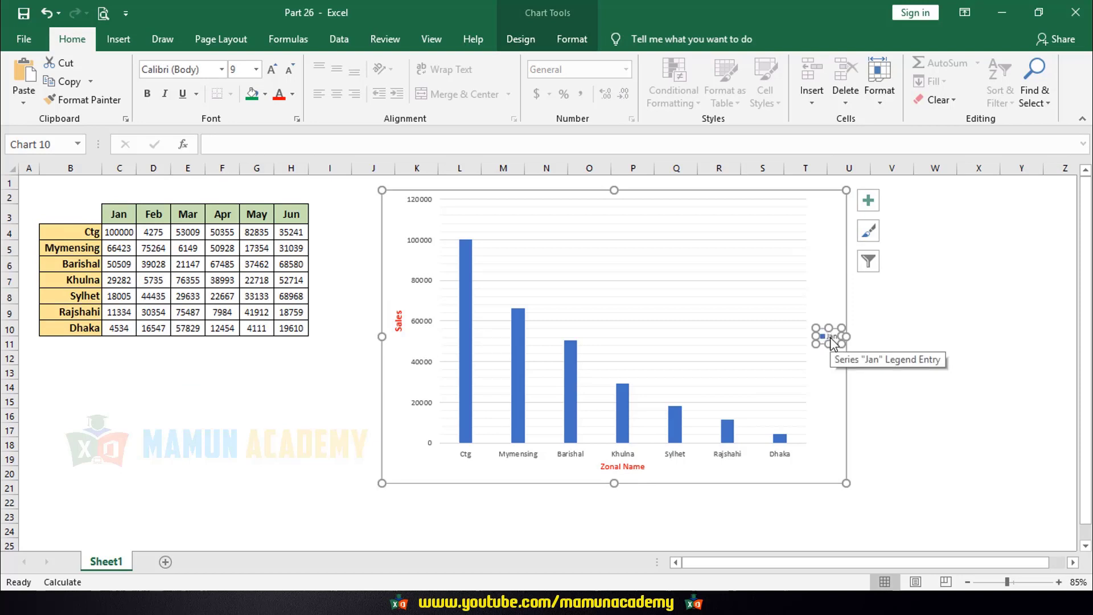
Extend the chart's source range from column C through E to add Feb and Mar sales
click(823, 450)
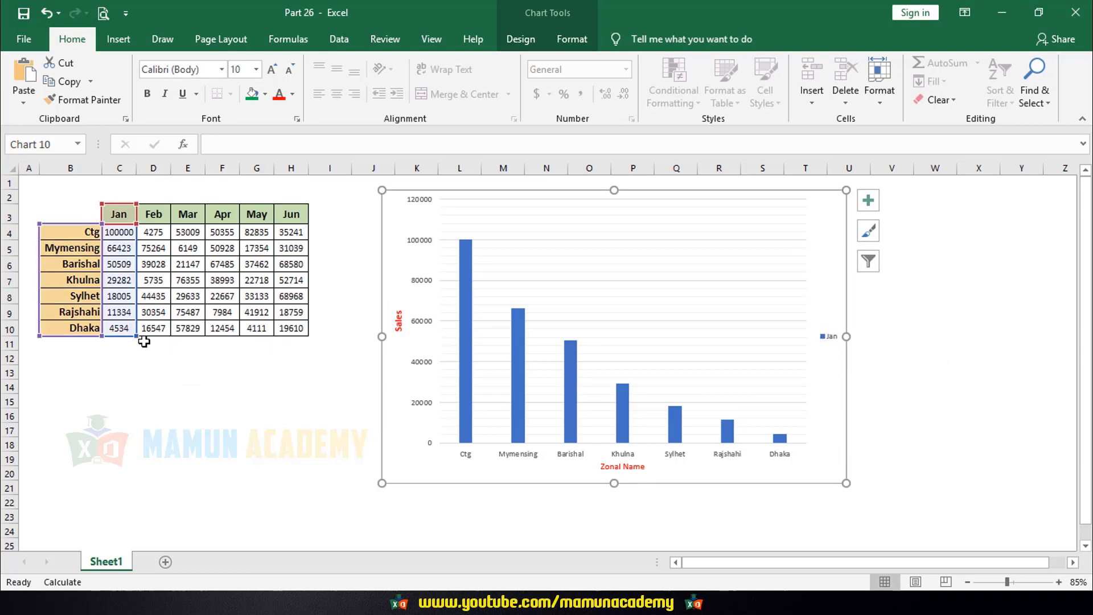
drag(137, 336, 195, 337)
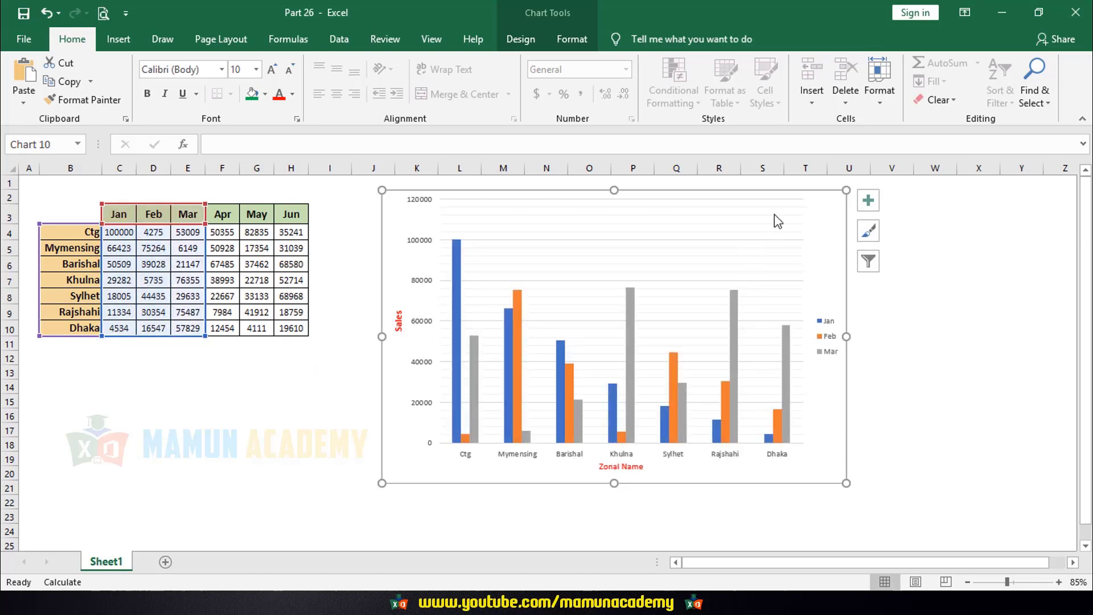
click(942, 281)
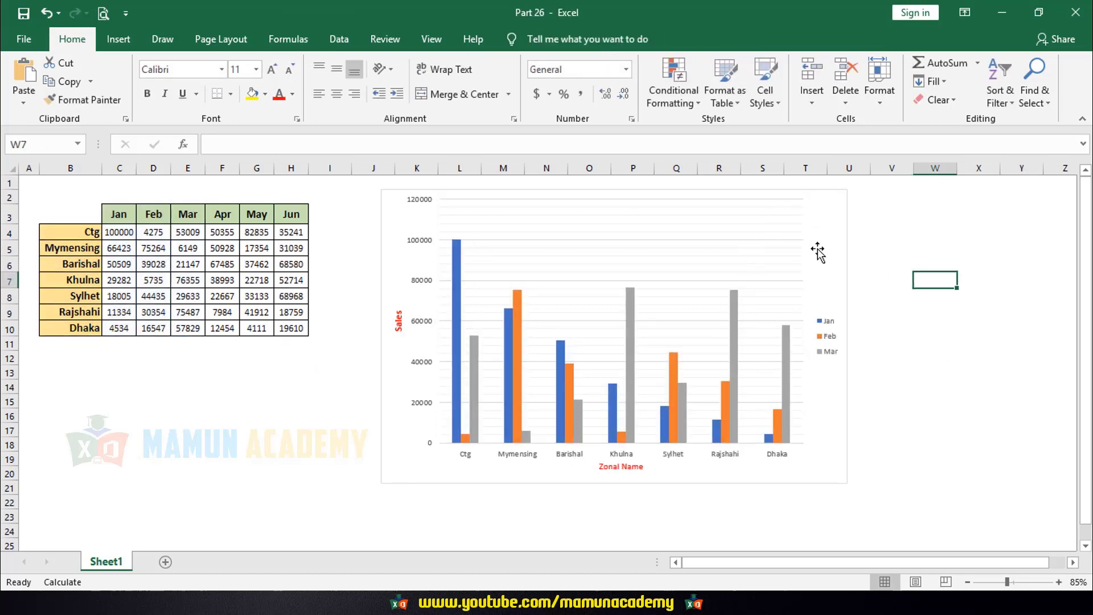
click(804, 218)
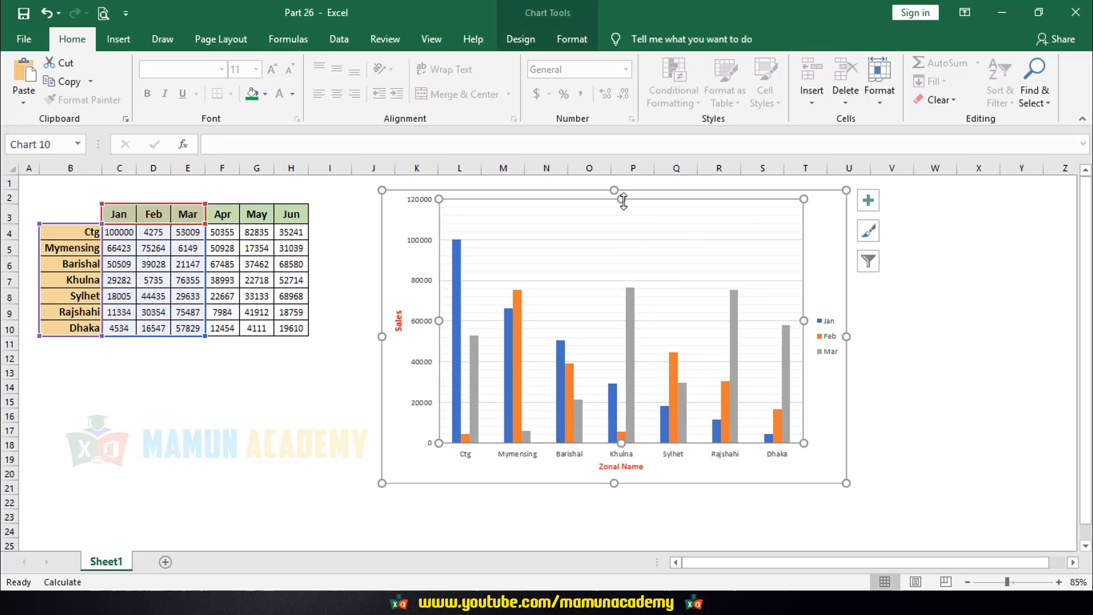
Shrink the plot area down from the top and nudge the chart slightly left
drag(623, 201, 622, 231)
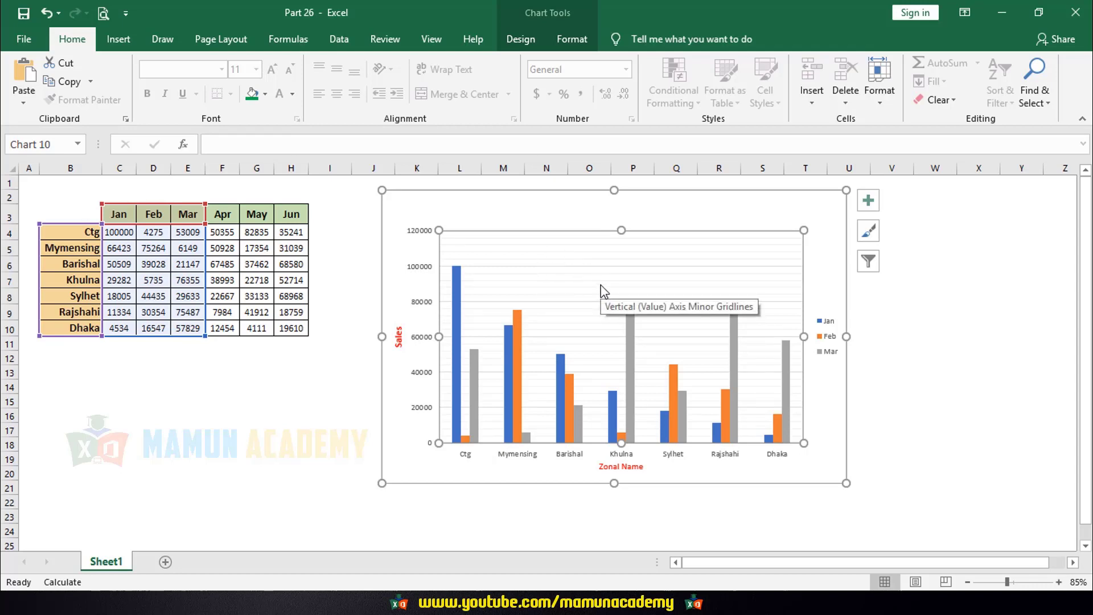
click(699, 240)
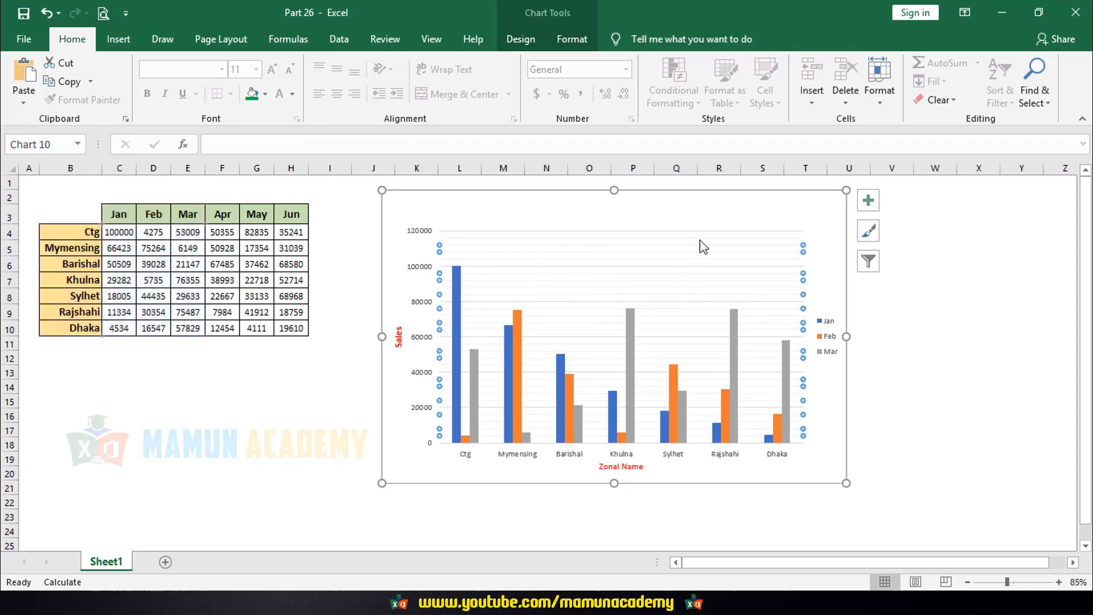
click(709, 225)
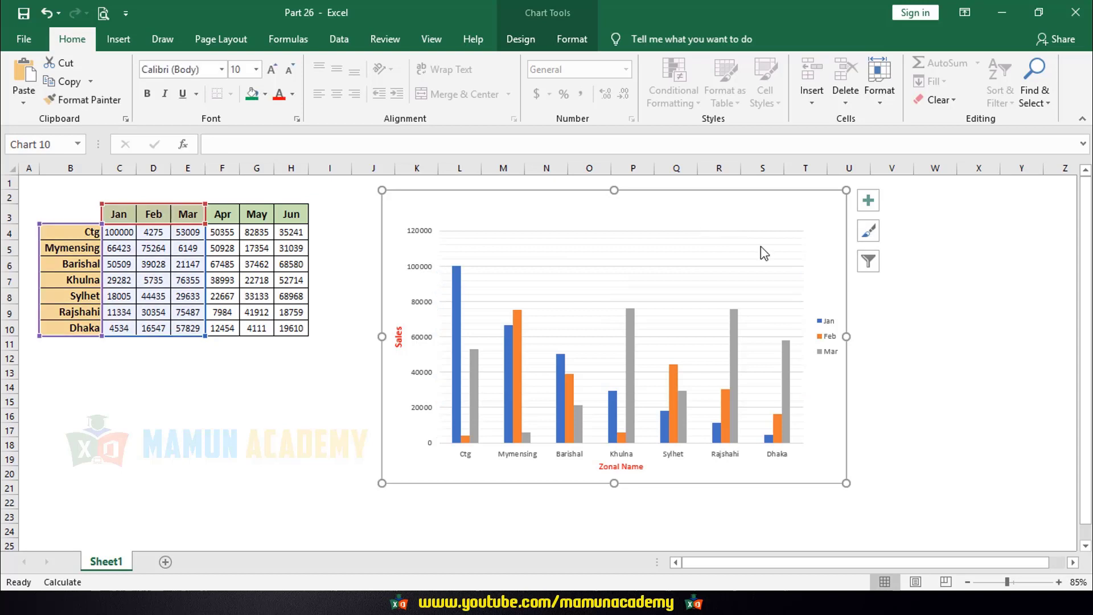
click(788, 266)
click(787, 227)
click(909, 282)
click(839, 203)
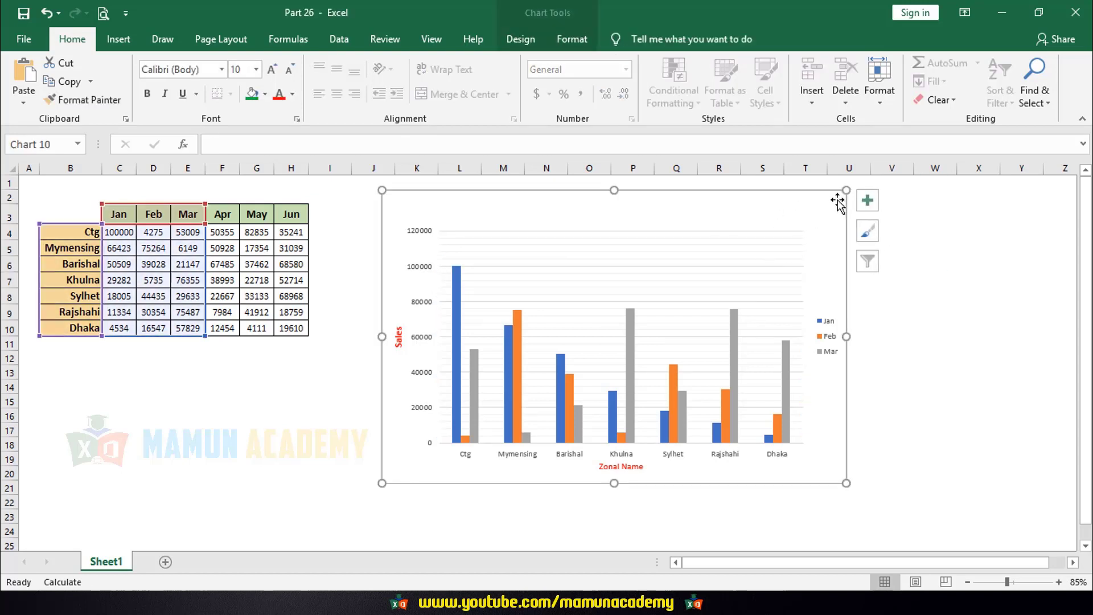
drag(830, 217, 774, 203)
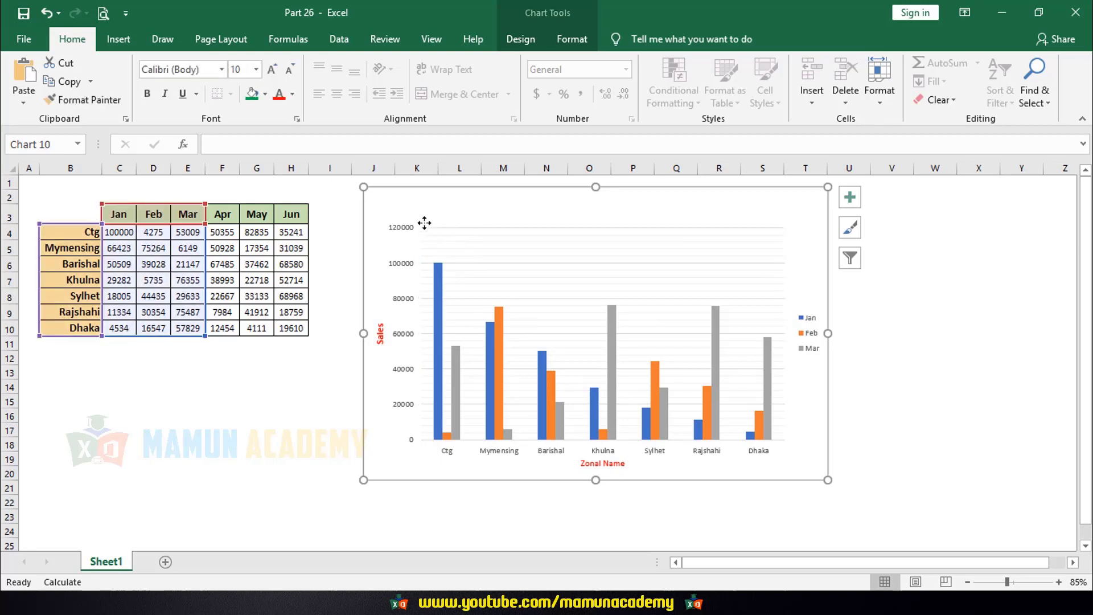
Move the plot area and enlarge it toward the top right
click(407, 231)
click(488, 227)
click(502, 232)
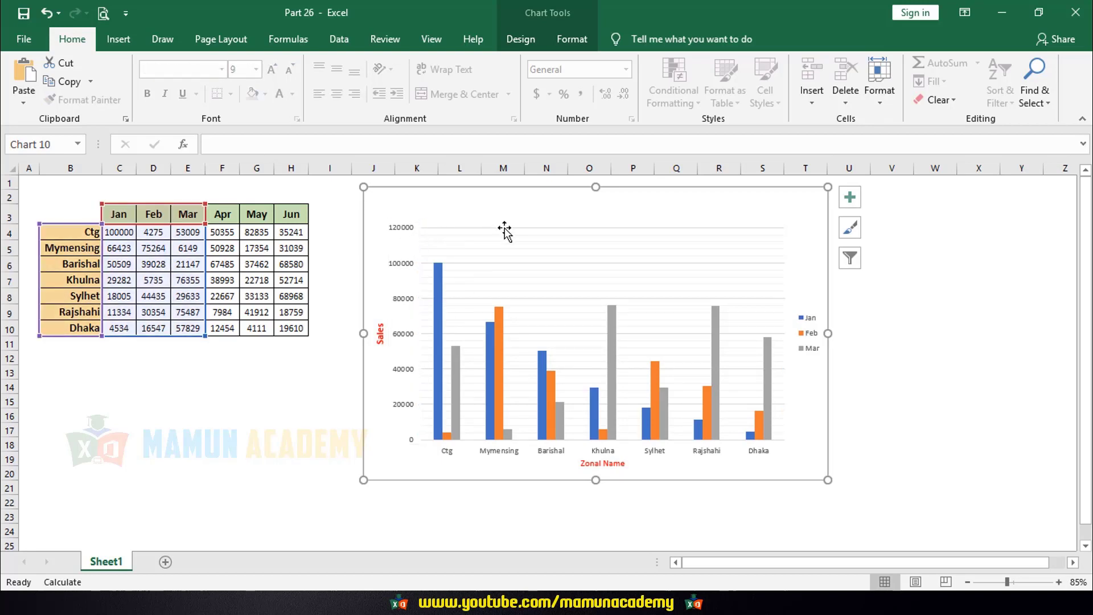
click(775, 265)
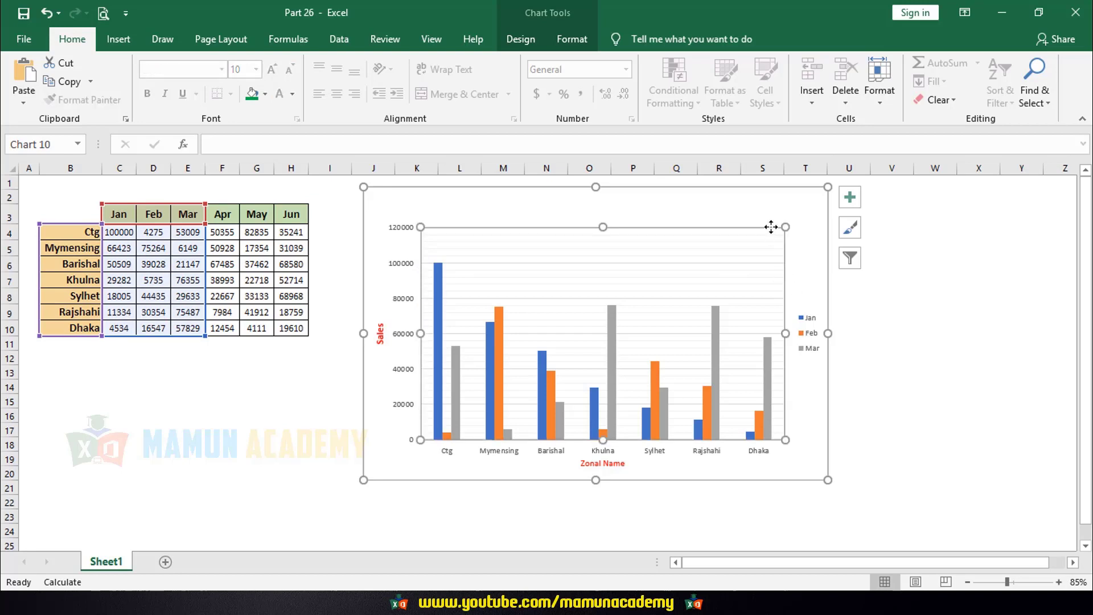
drag(770, 227, 768, 245)
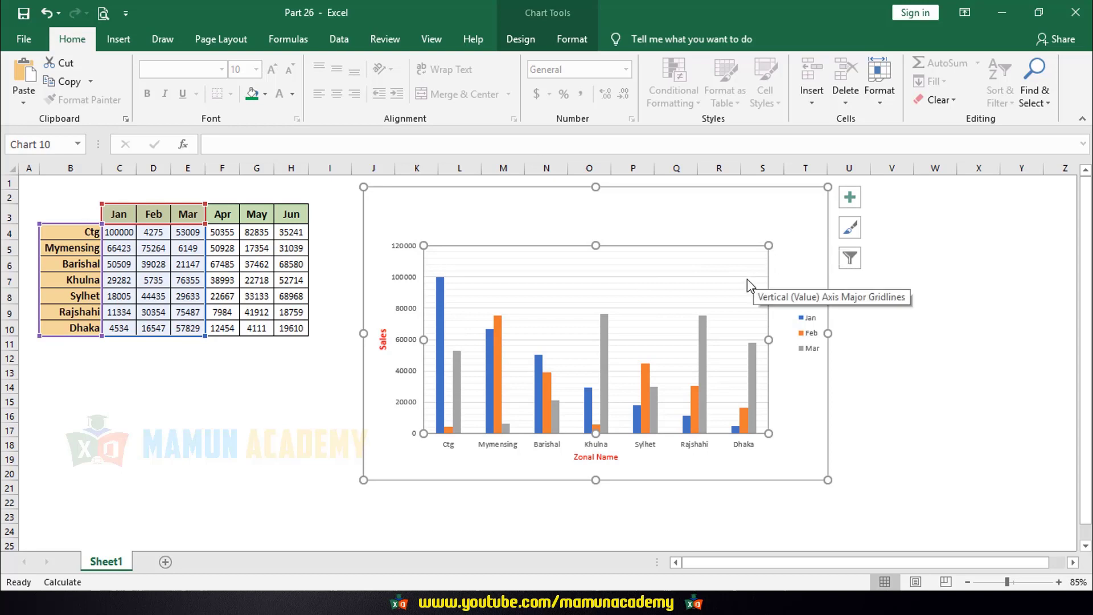
drag(768, 245, 785, 224)
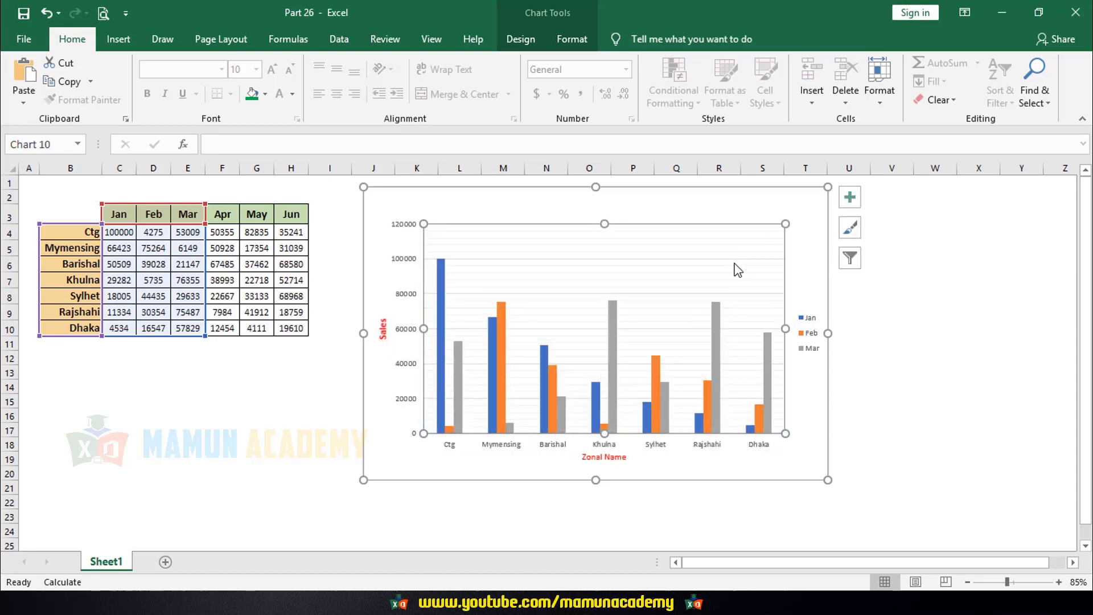
Fine-tune the plot area by lowering its top edge slightly
click(694, 268)
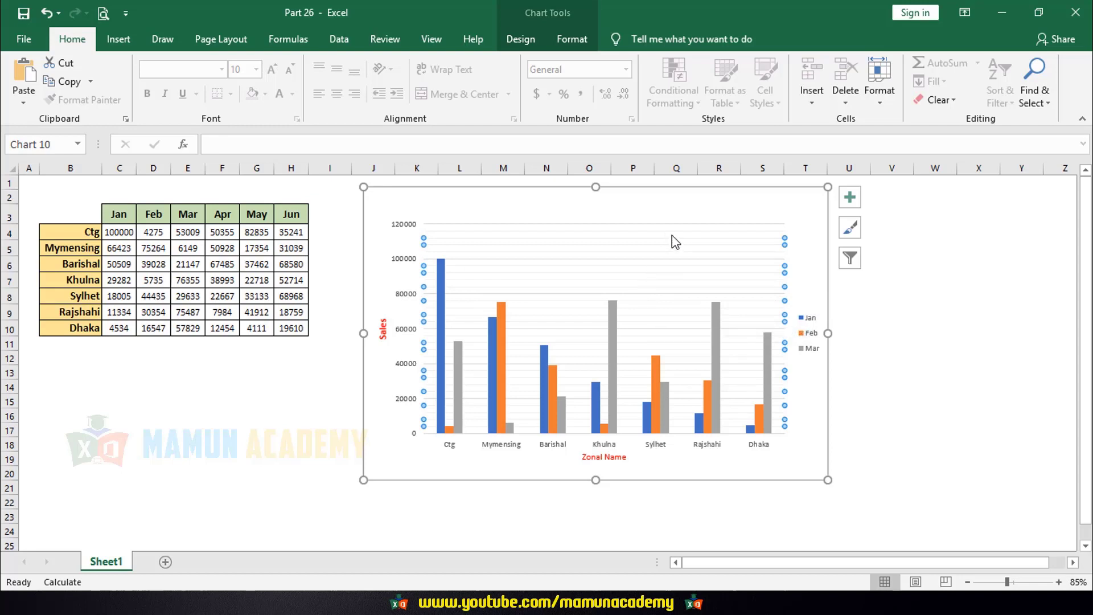
key(Escape)
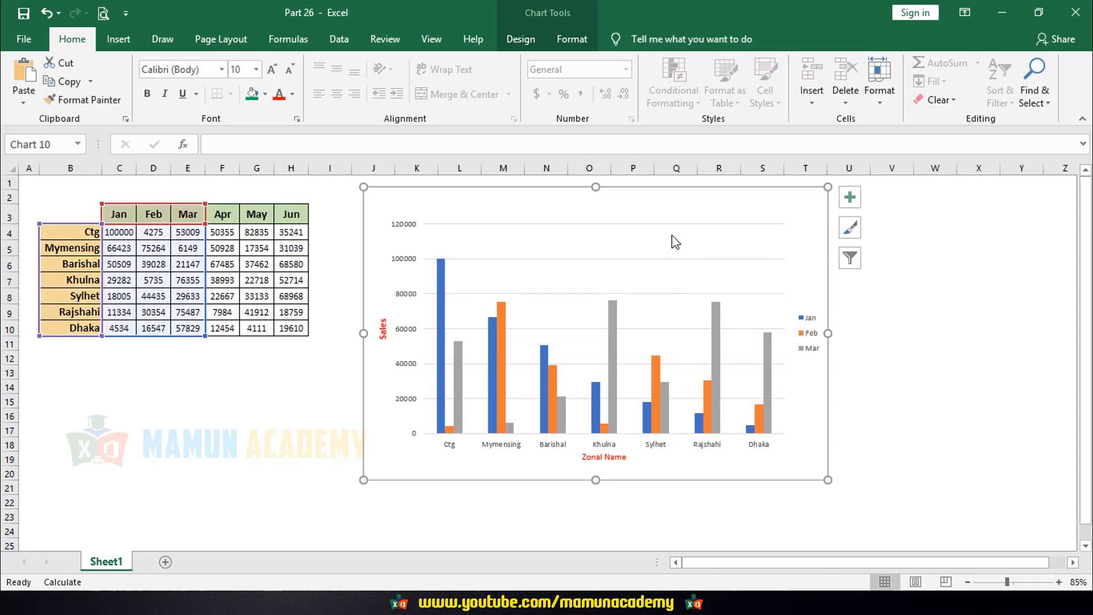
click(673, 225)
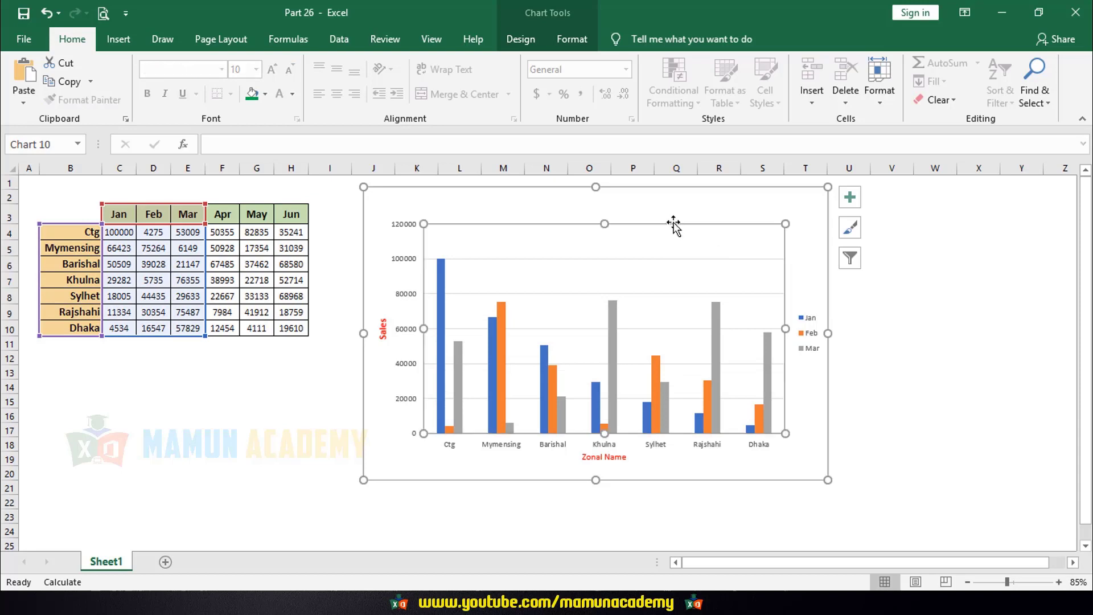
click(603, 260)
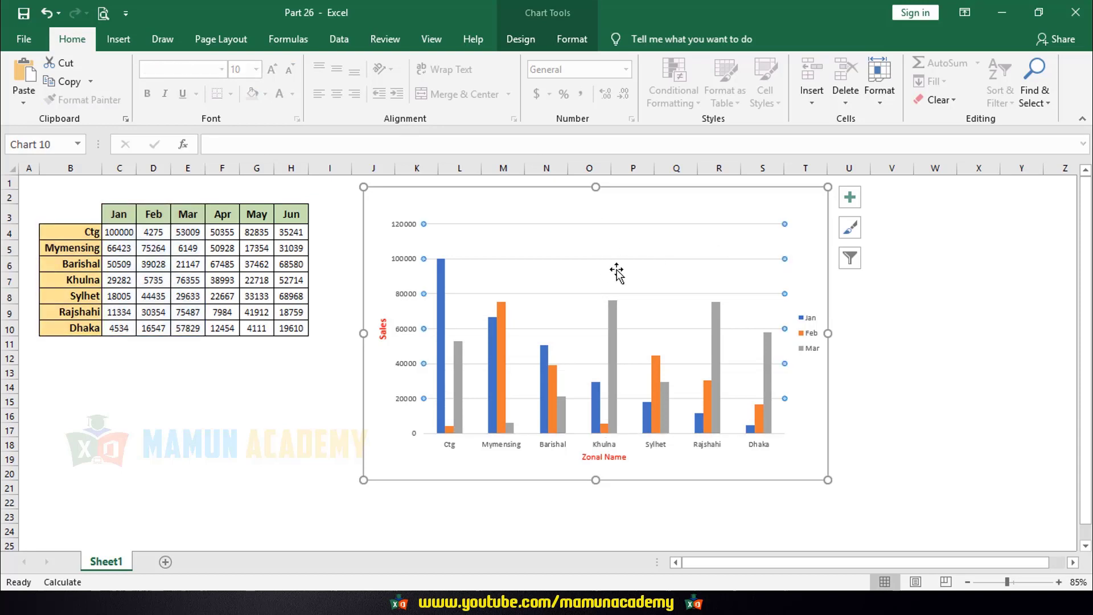
click(579, 283)
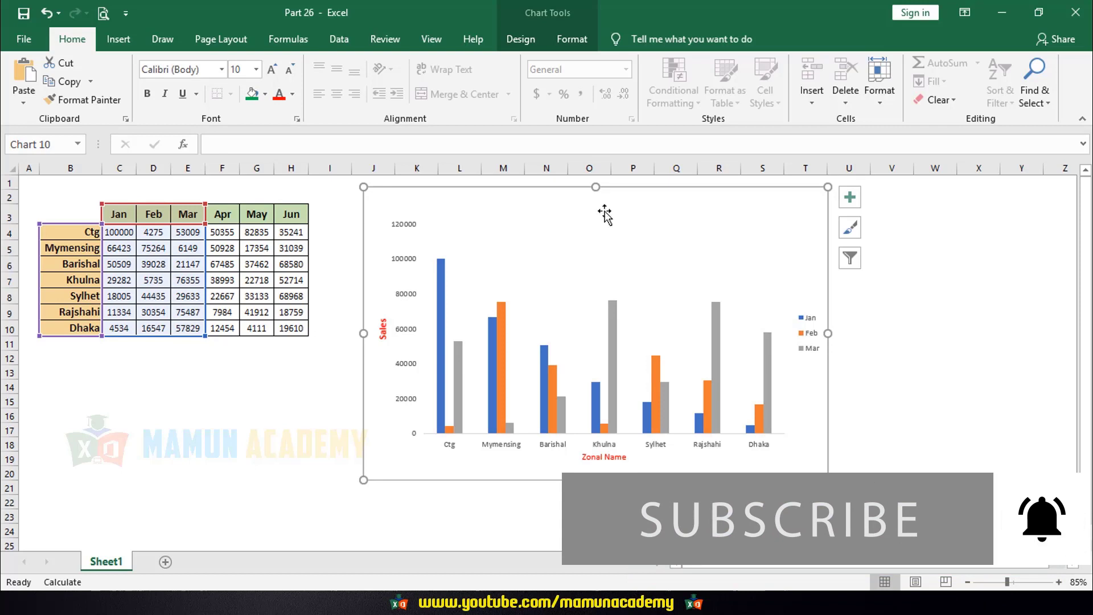
click(609, 230)
click(595, 220)
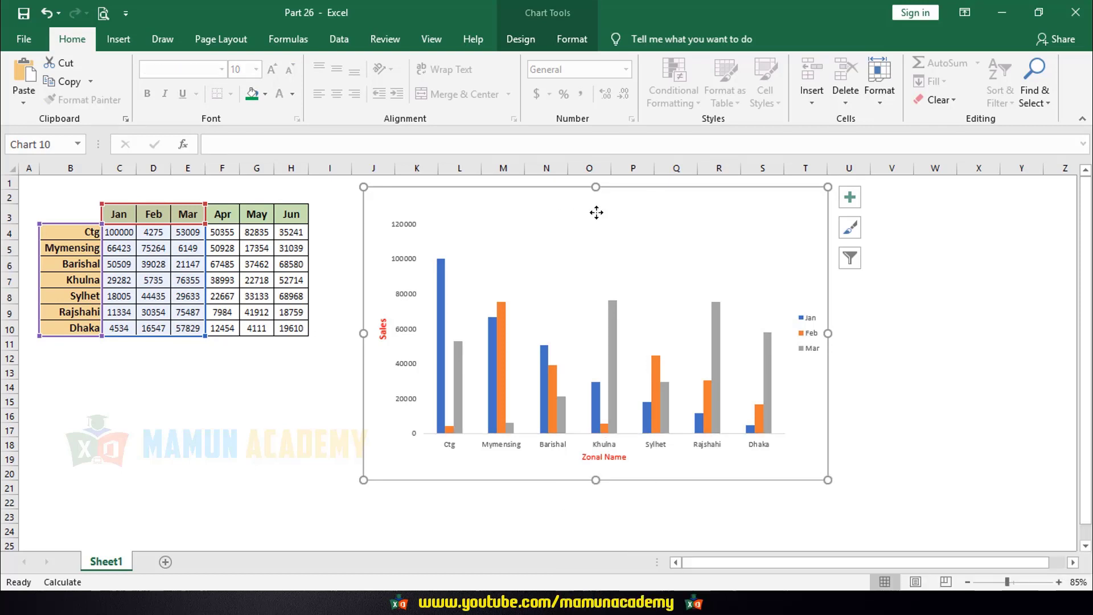
click(603, 223)
drag(603, 223, 604, 233)
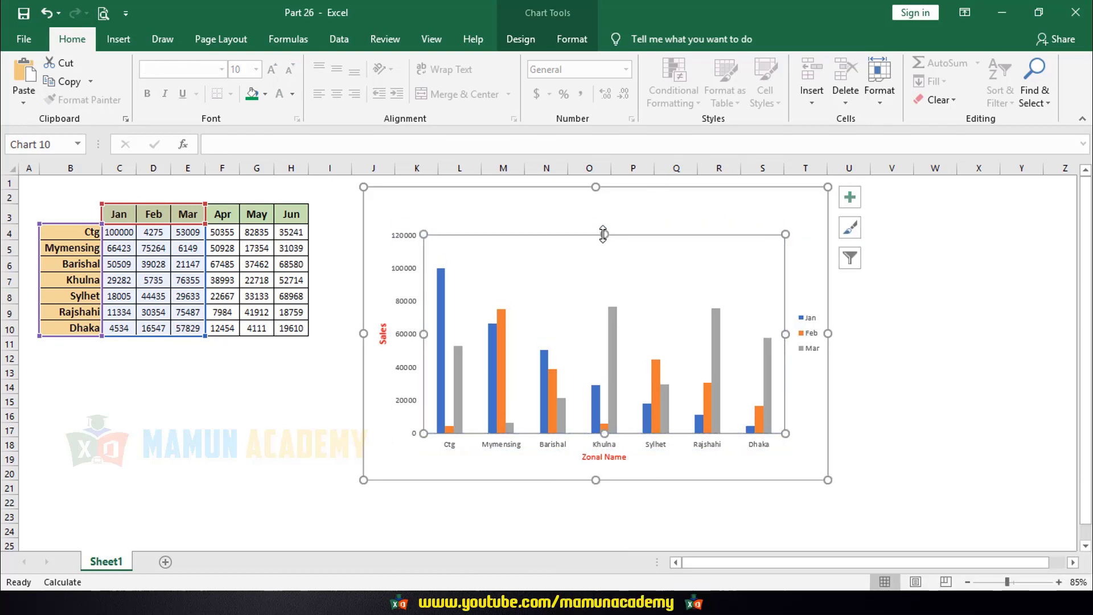
Reselect the whole chart and bring up the Chart Design tools
click(903, 321)
click(812, 232)
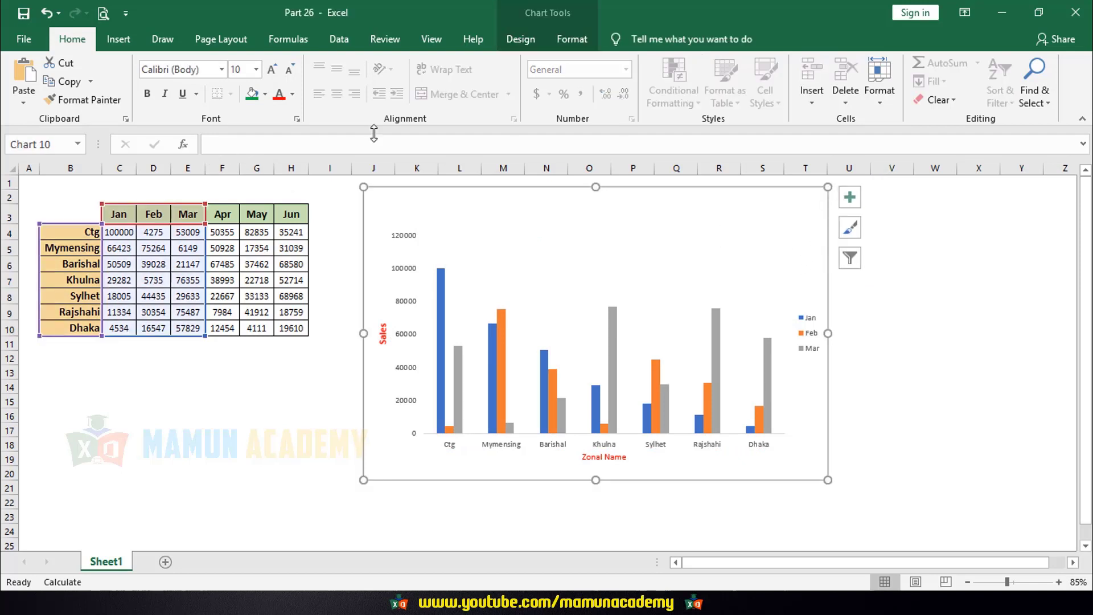
click(522, 39)
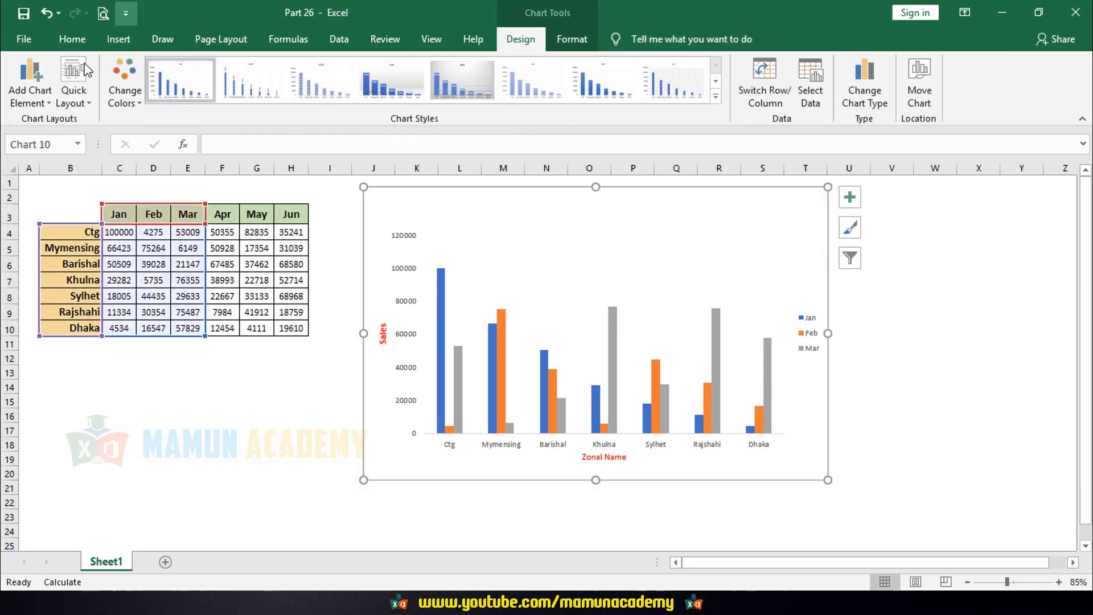
Apply Quick Layout 8 to add a chart title and wider columns
click(84, 89)
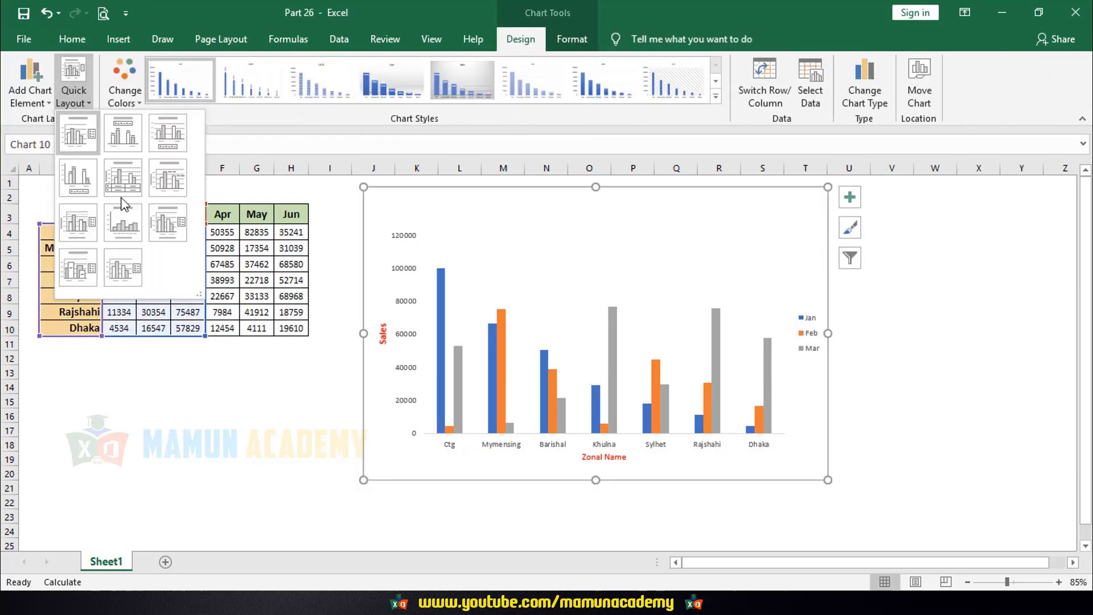
click(137, 228)
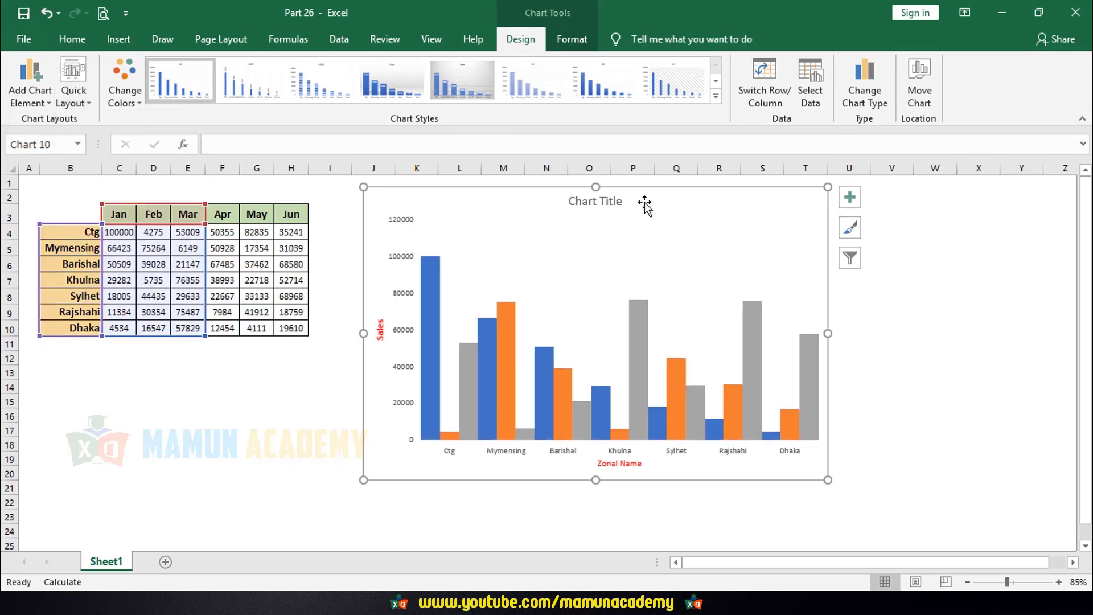
click(619, 201)
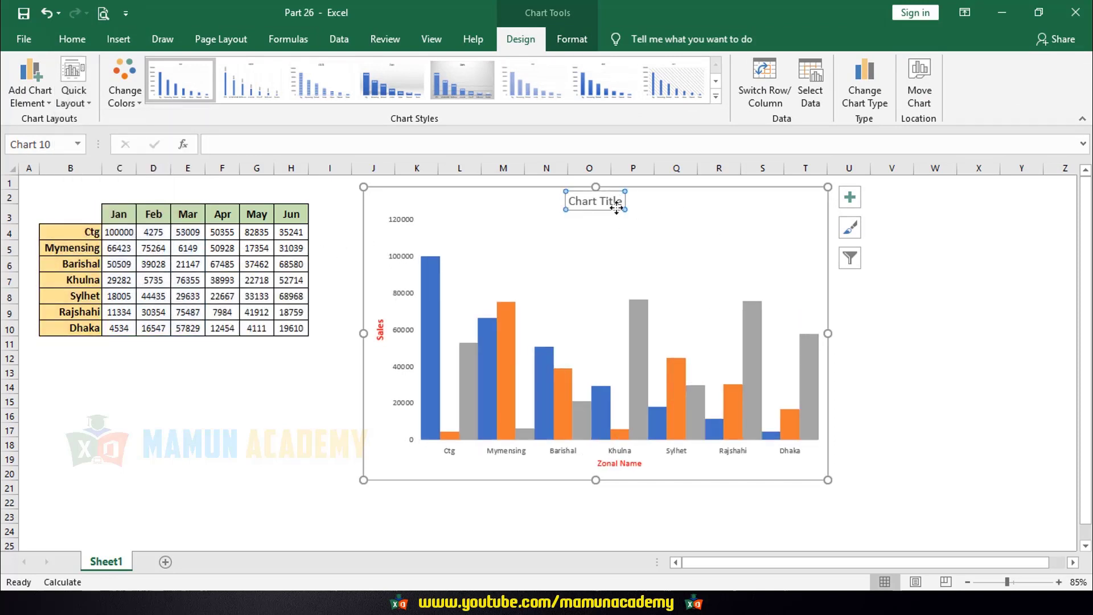
click(797, 194)
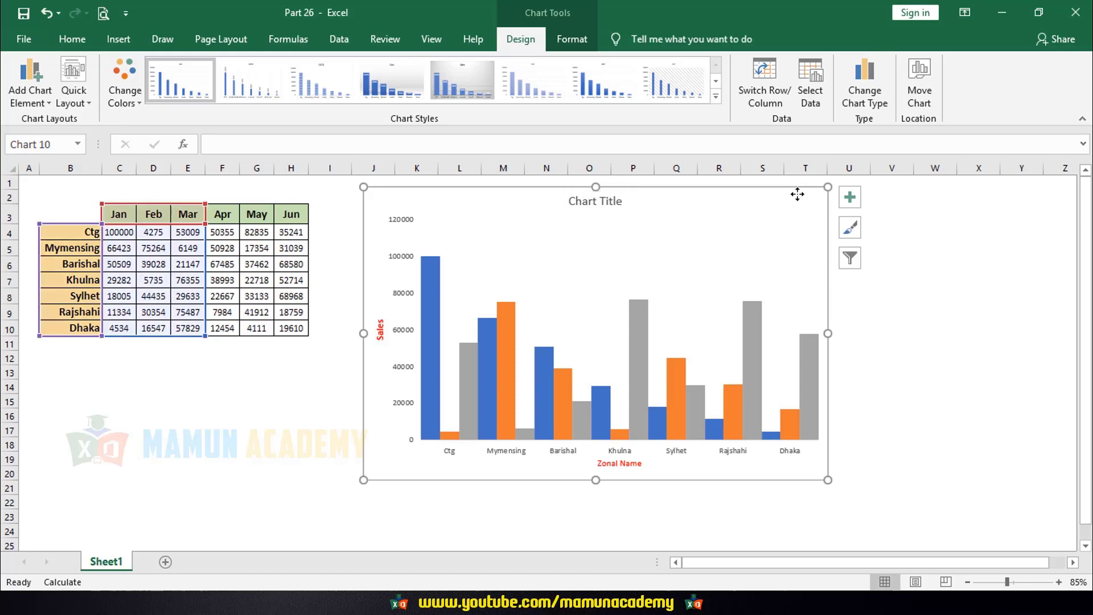
click(664, 267)
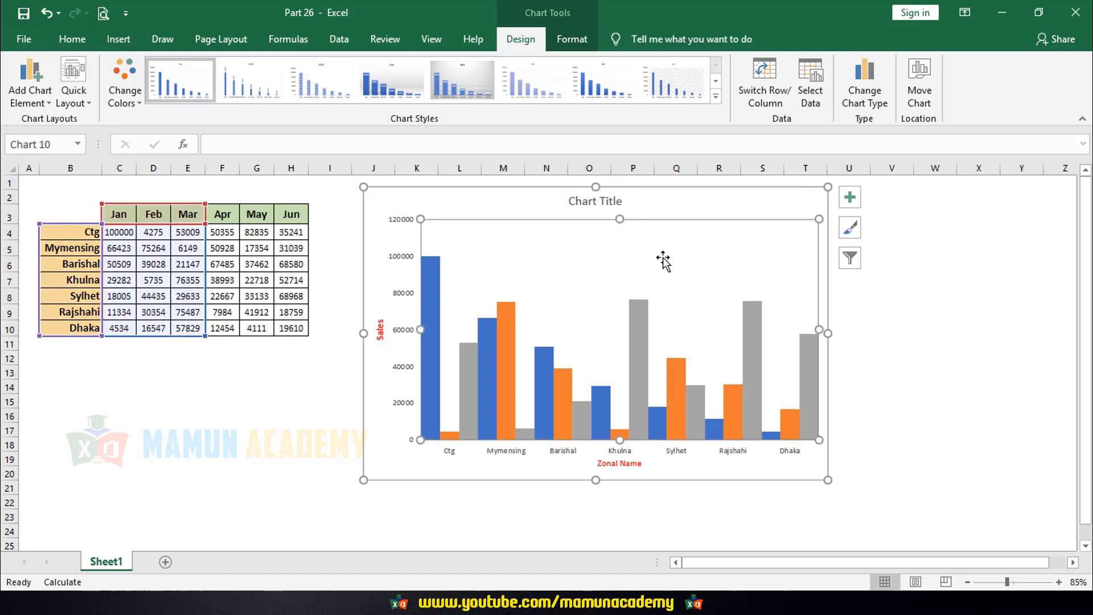
Title the chart 'Sales Performance'
click(615, 200)
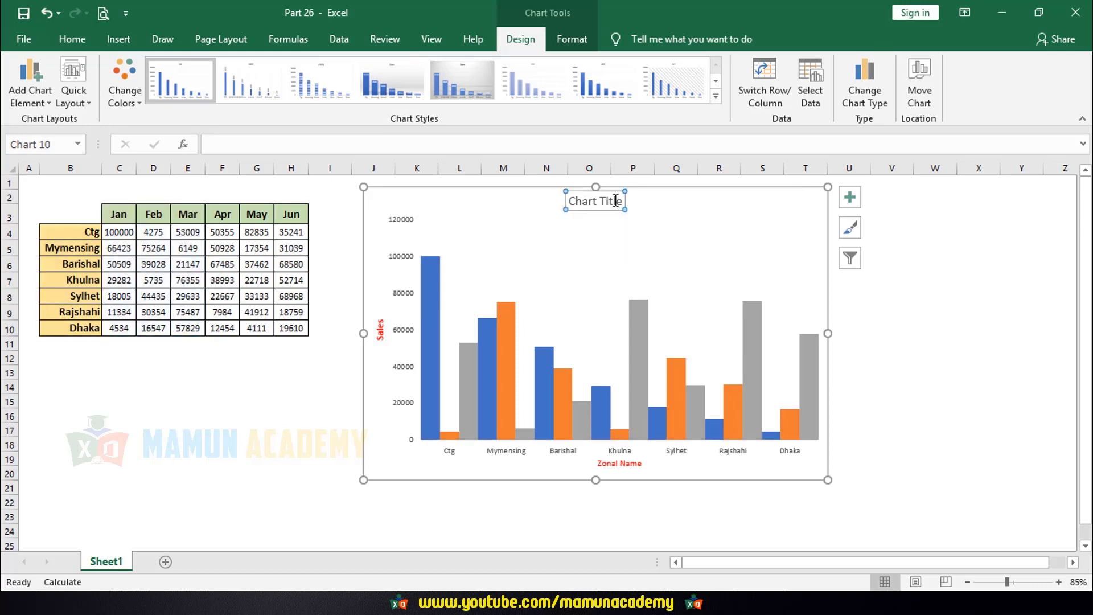
drag(623, 200, 564, 200)
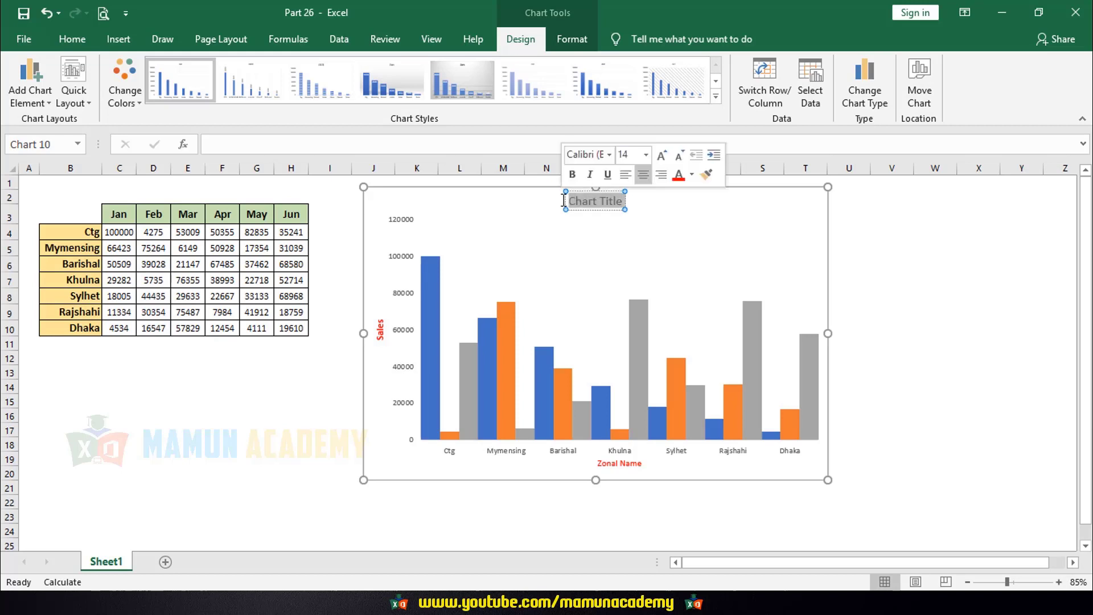
text(Sales Performance)
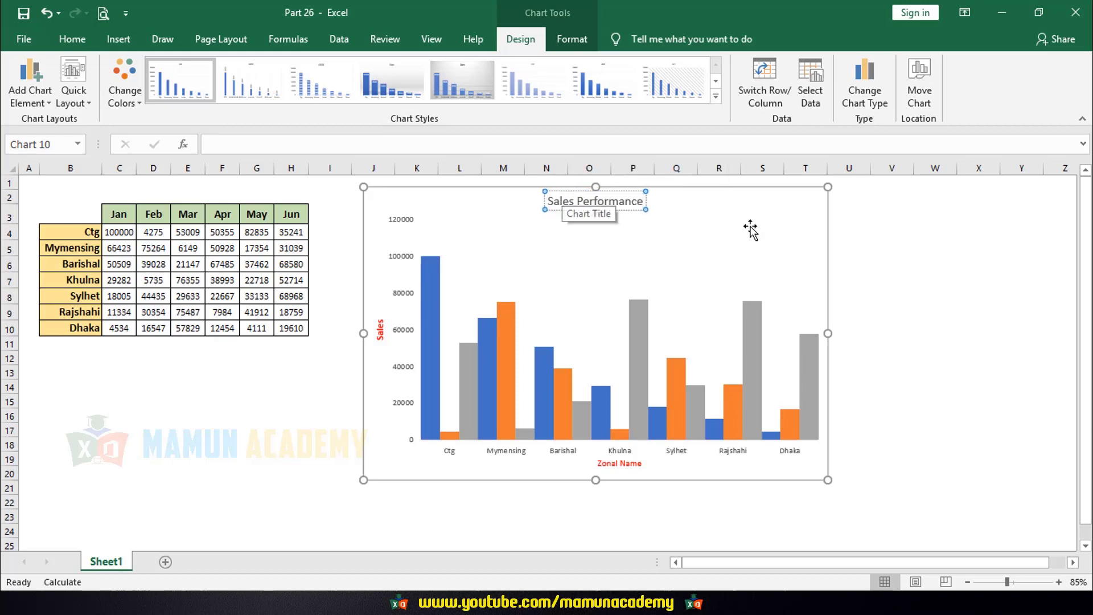
click(993, 310)
click(804, 215)
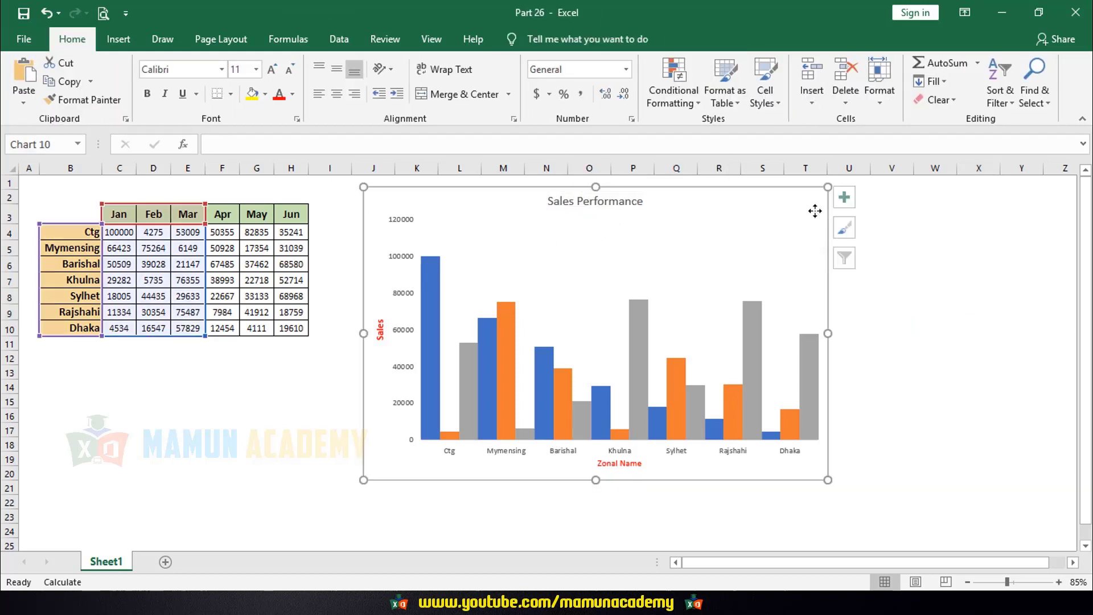
Reselect the Sales Performance chart and return to its Chart Design tools
click(730, 250)
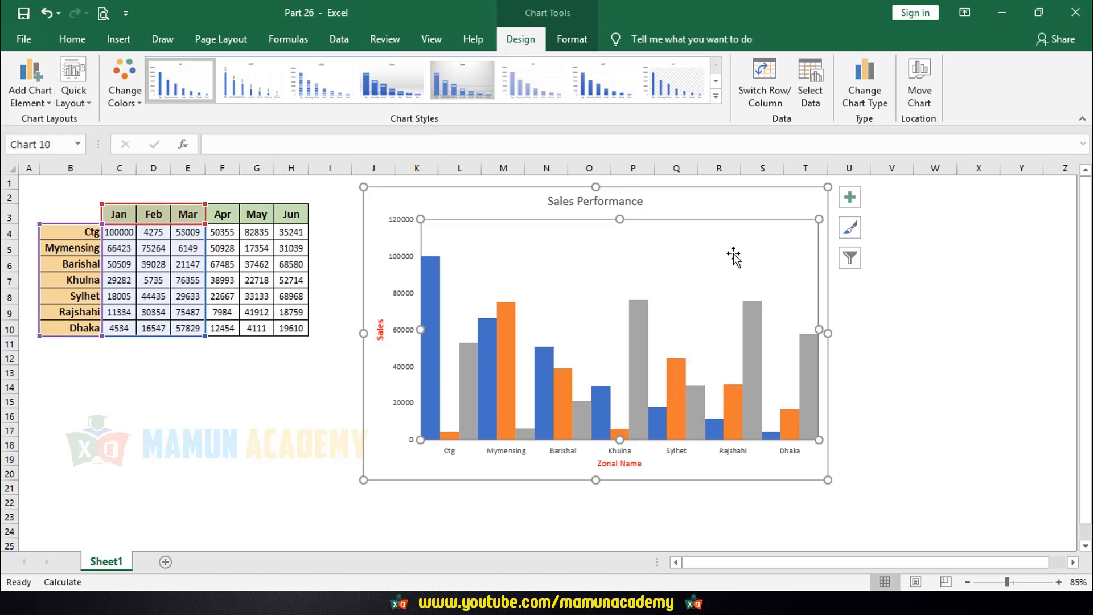
click(792, 202)
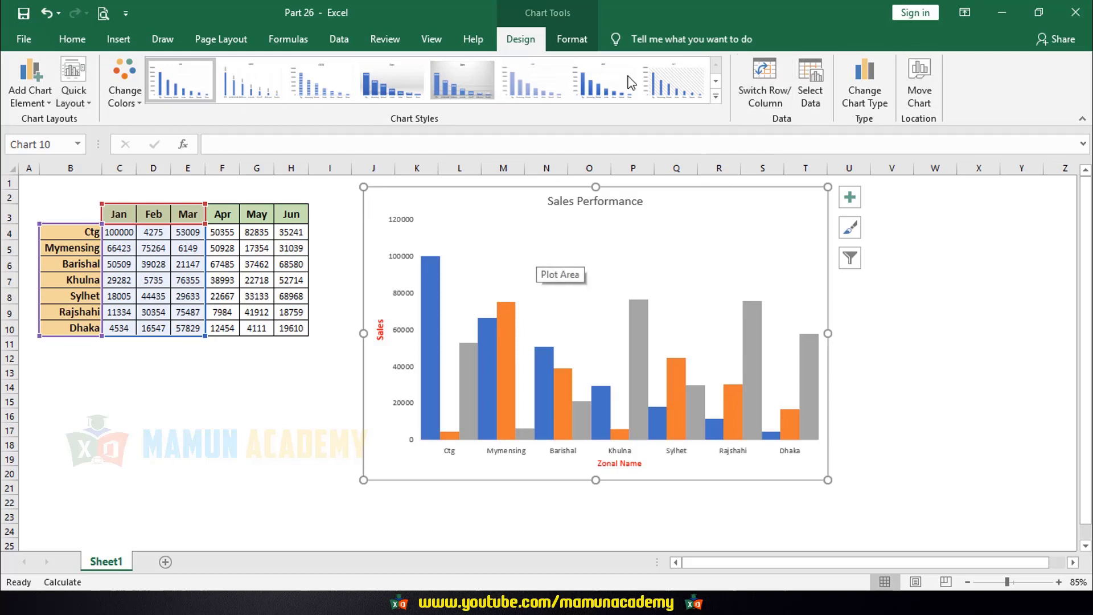
click(571, 39)
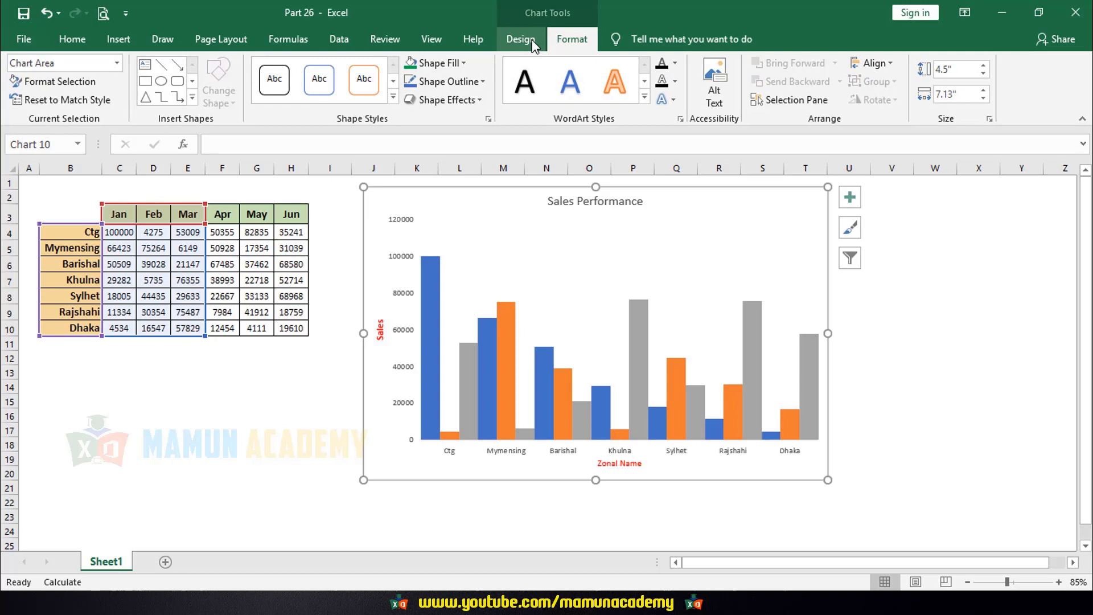
click(521, 38)
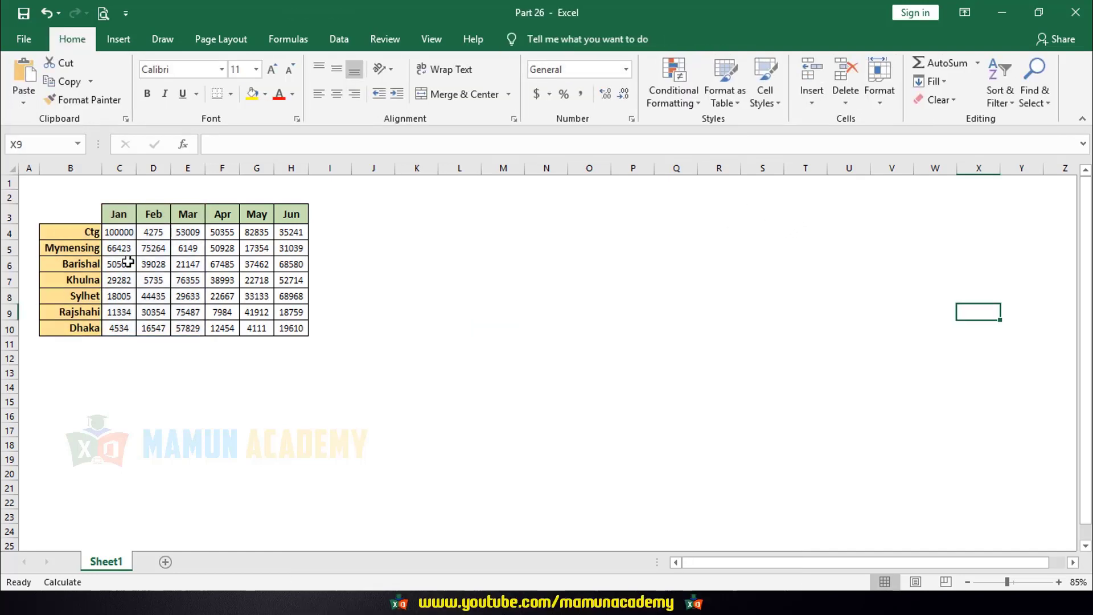
drag(70, 214, 193, 329)
click(547, 329)
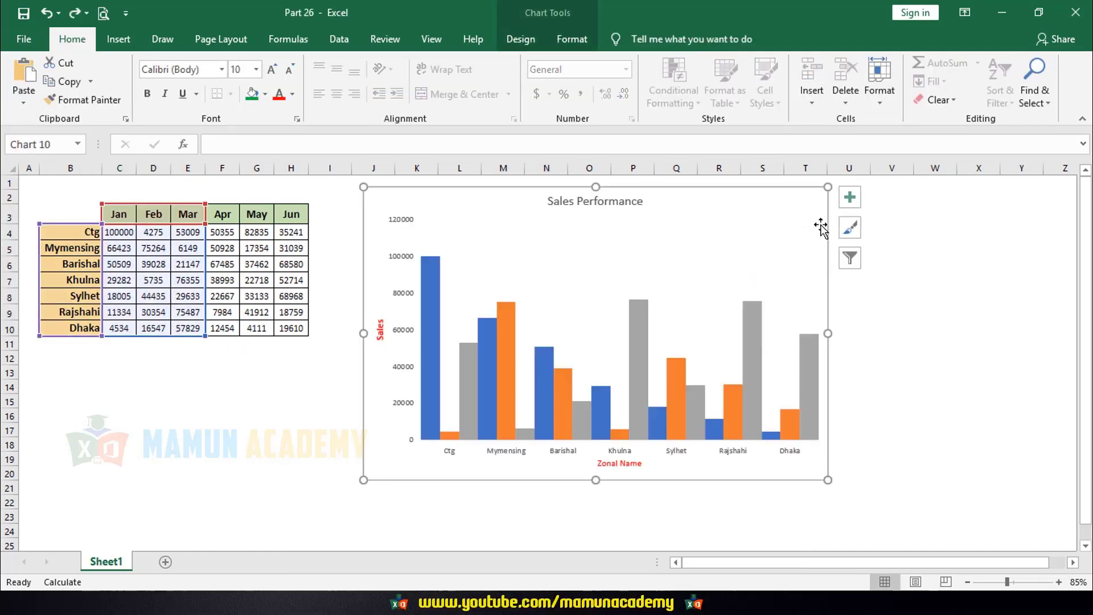
click(520, 39)
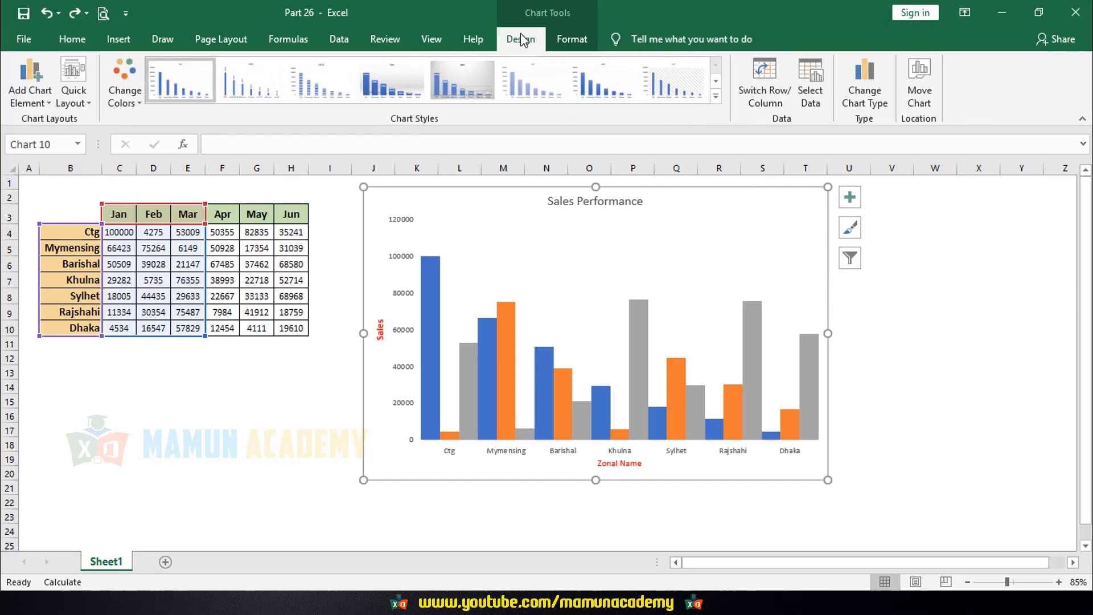
Change the Sales Performance chart to a clustered column chart grouped by month
click(868, 78)
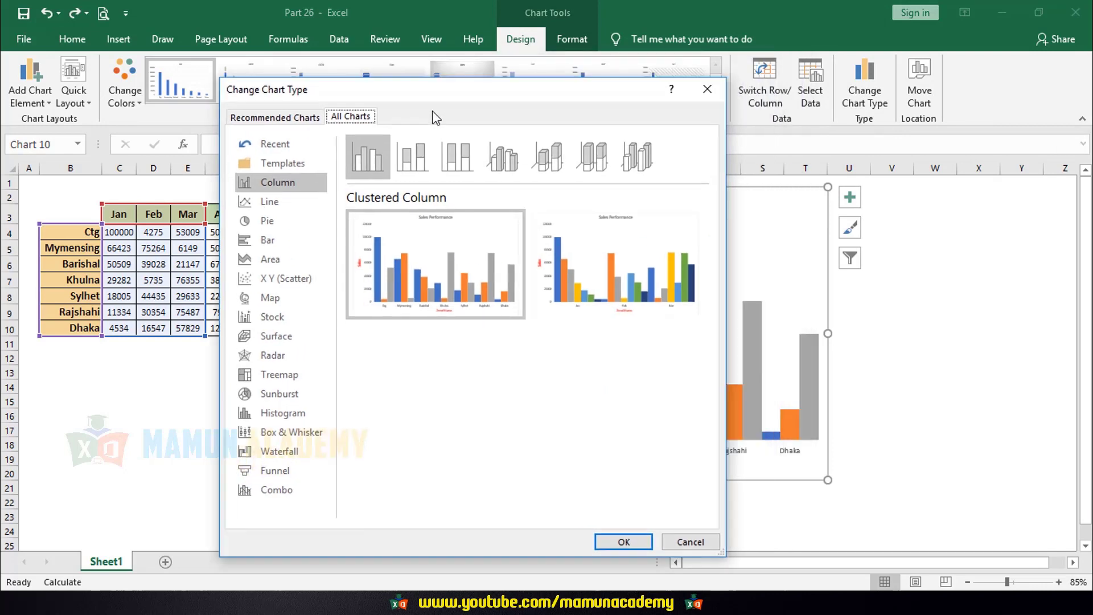
drag(433, 90, 292, 118)
click(501, 291)
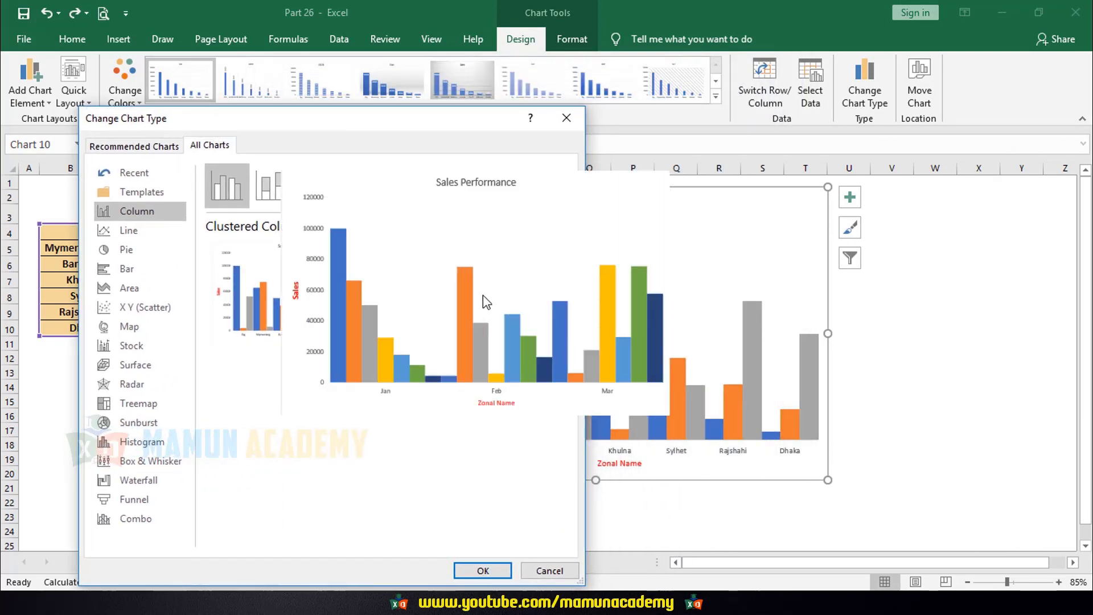
click(485, 569)
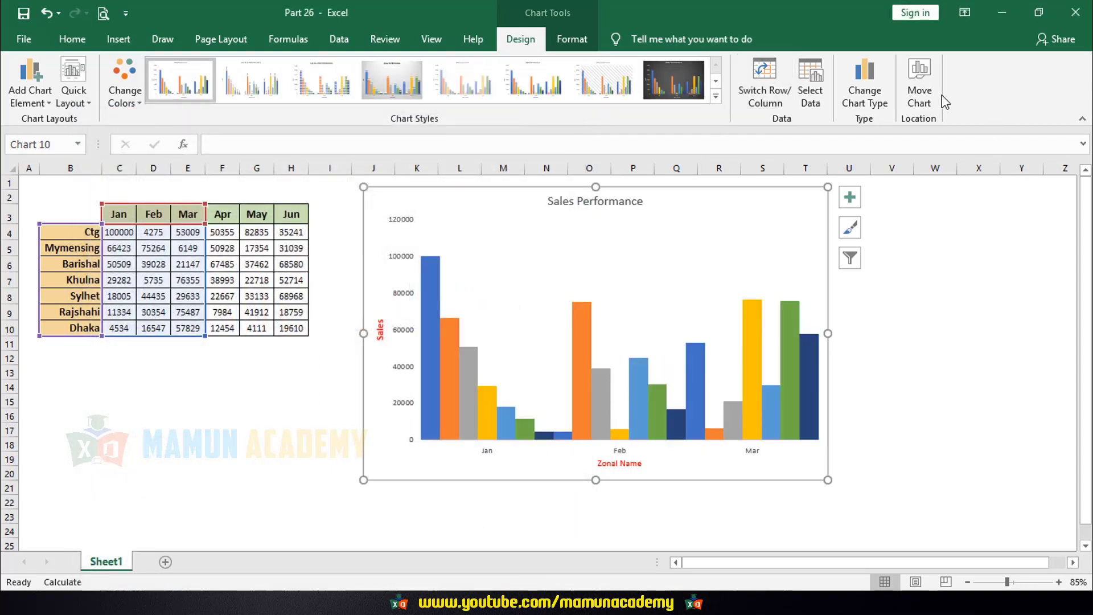
Switch the chart type to Bar > Clustered Bar, with city bars grouped under each month
click(854, 83)
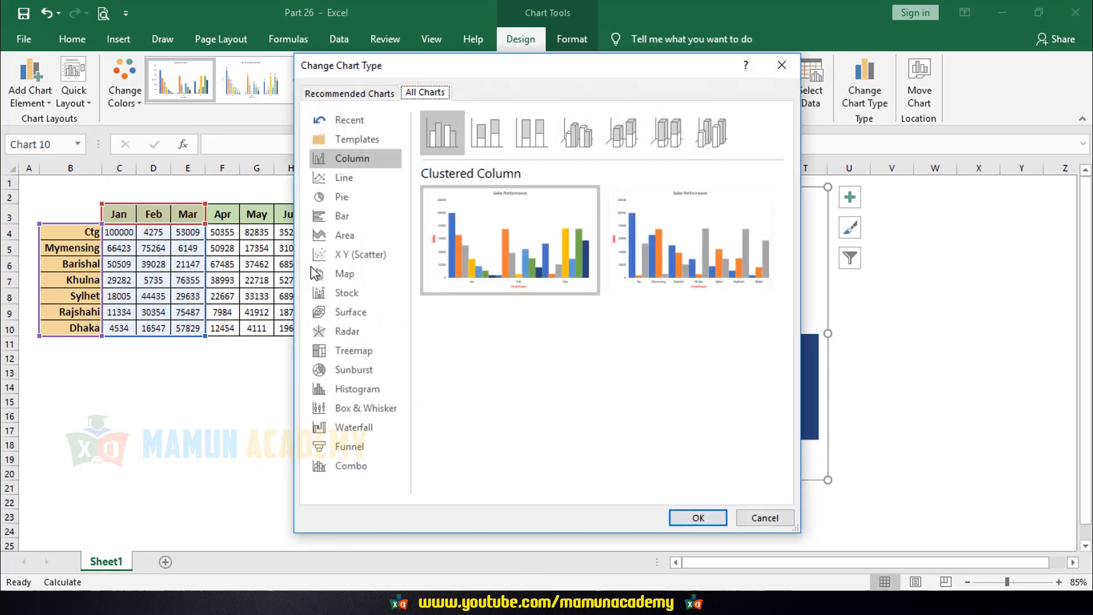
click(344, 178)
click(342, 198)
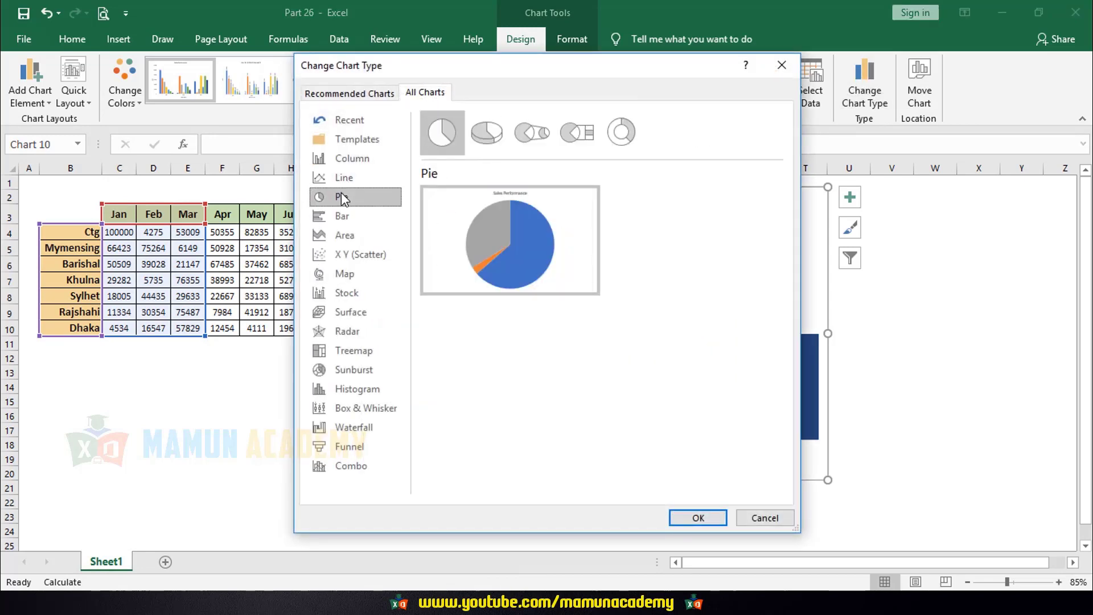
click(343, 217)
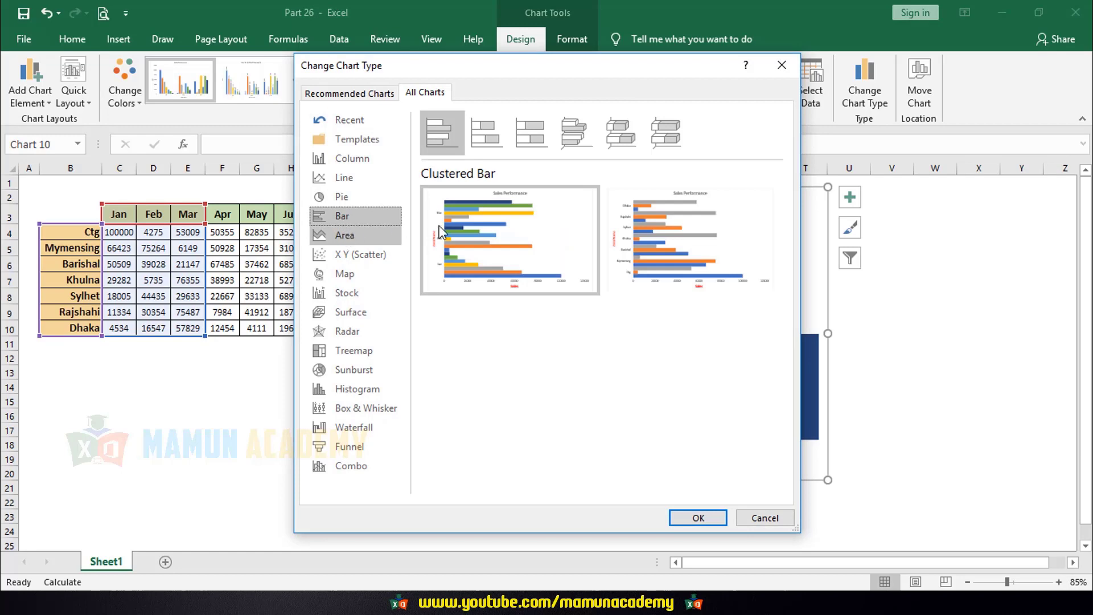
click(695, 518)
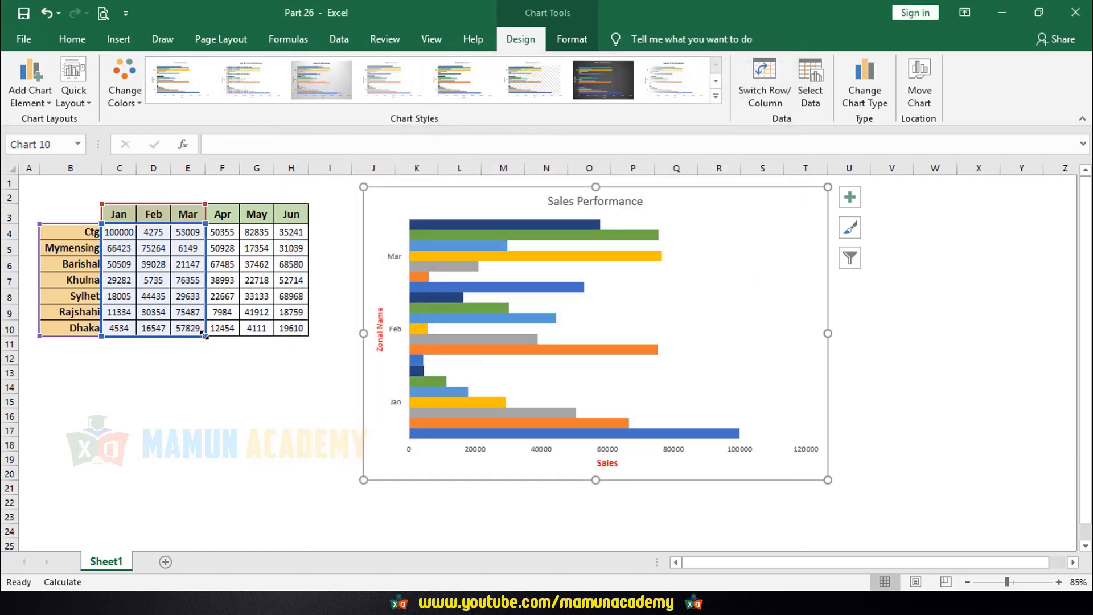
drag(205, 336, 170, 336)
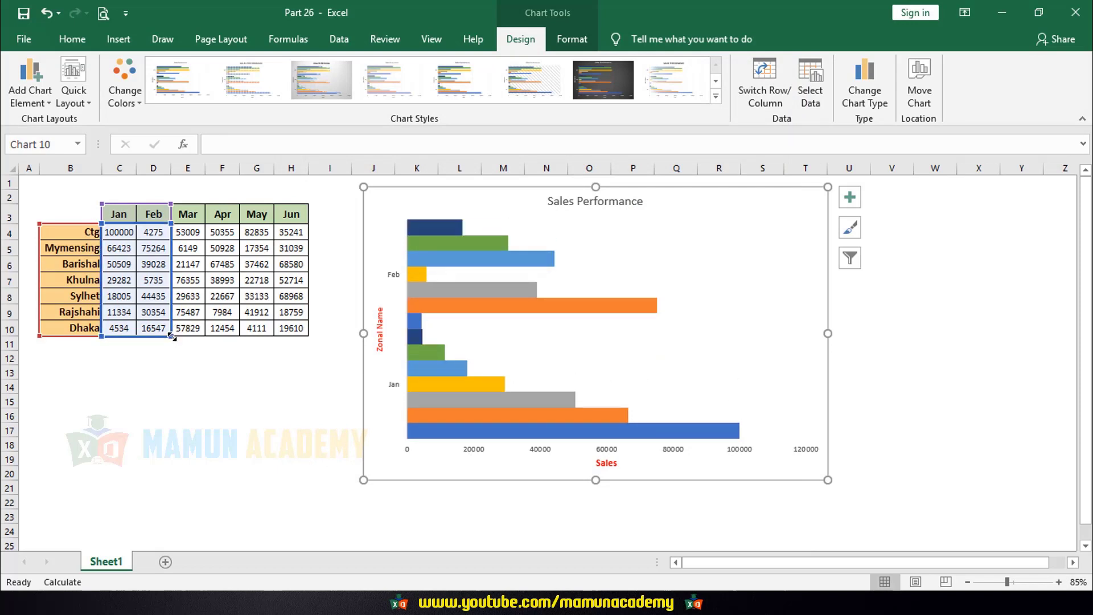
drag(170, 336, 209, 339)
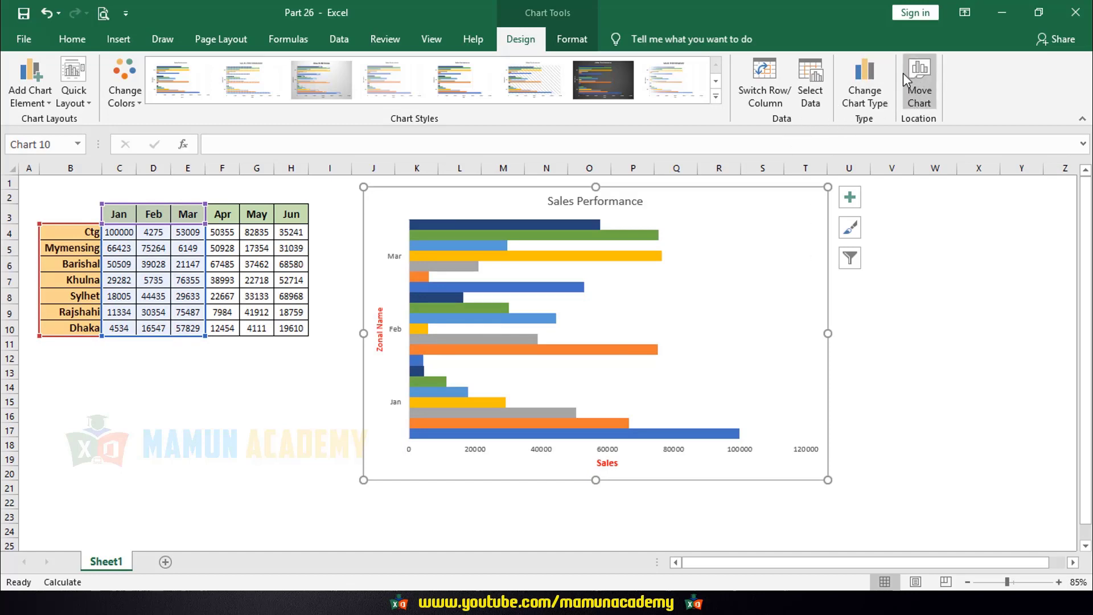
click(866, 313)
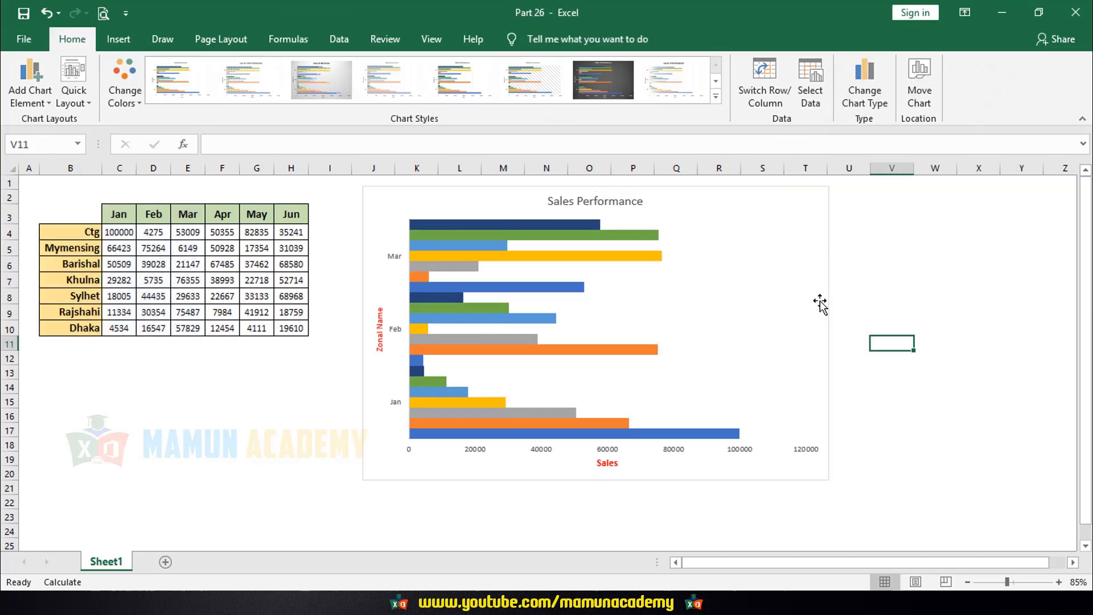
click(808, 259)
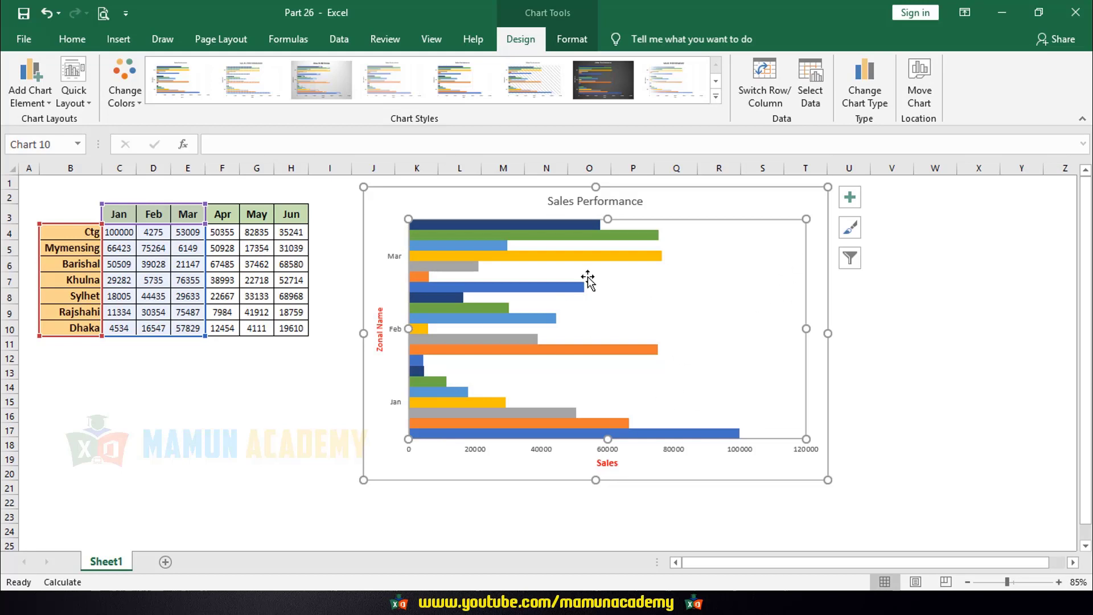
click(765, 71)
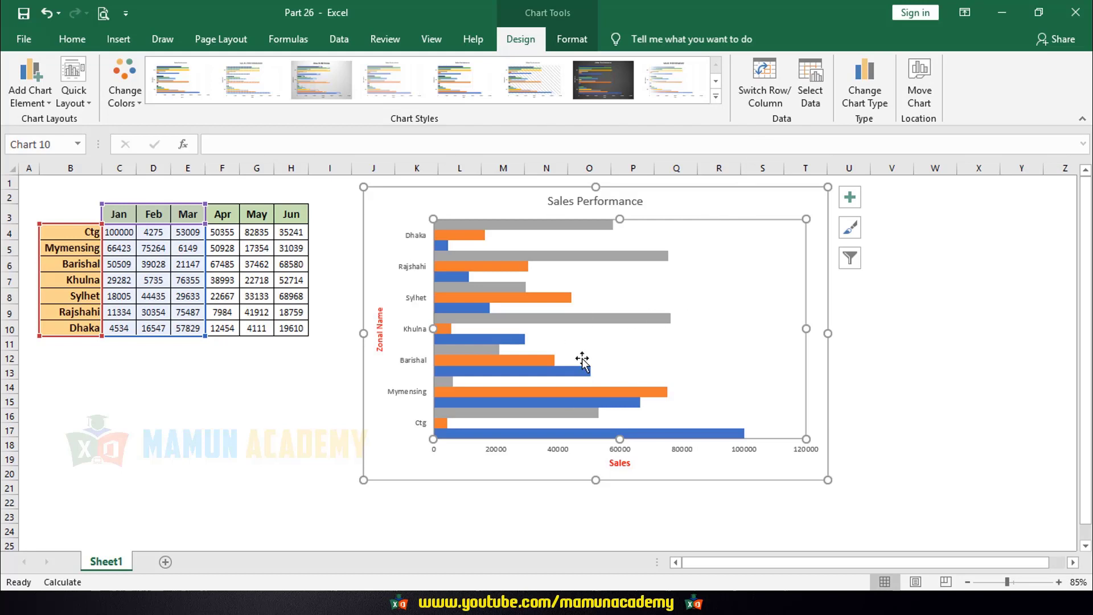
click(765, 72)
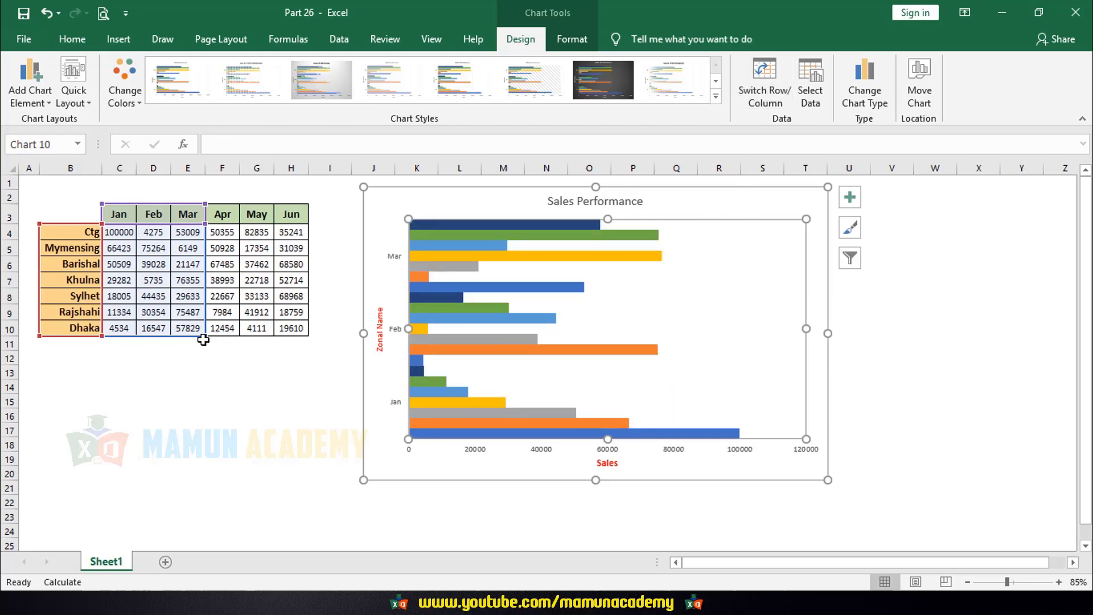
Extend the chart data to Jan–Jun, swap rows and columns, and apply Clustered Column
drag(203, 339, 299, 335)
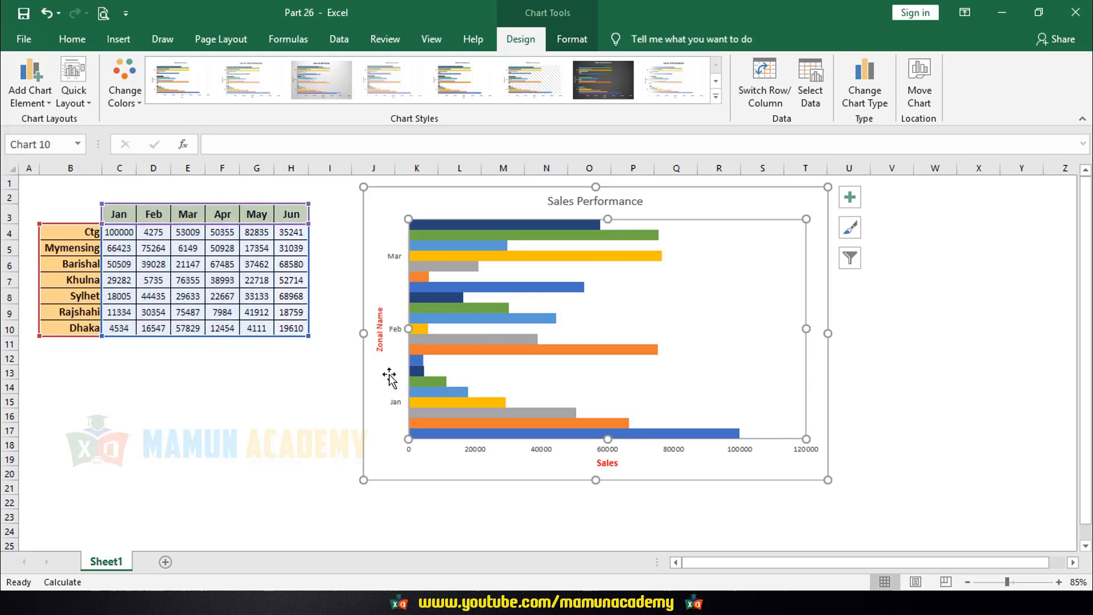
click(764, 77)
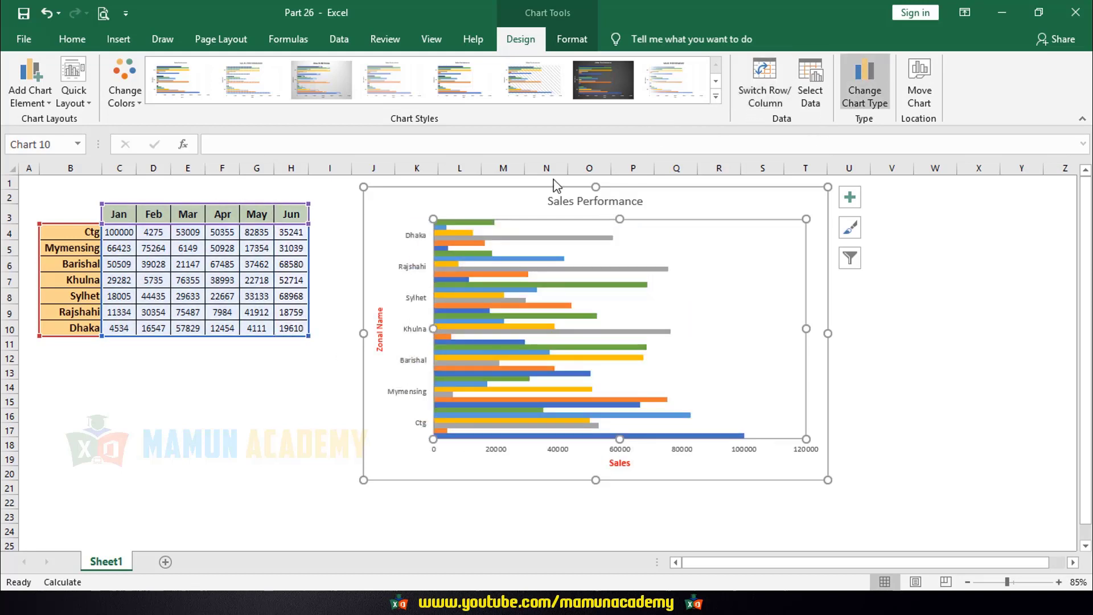
click(346, 176)
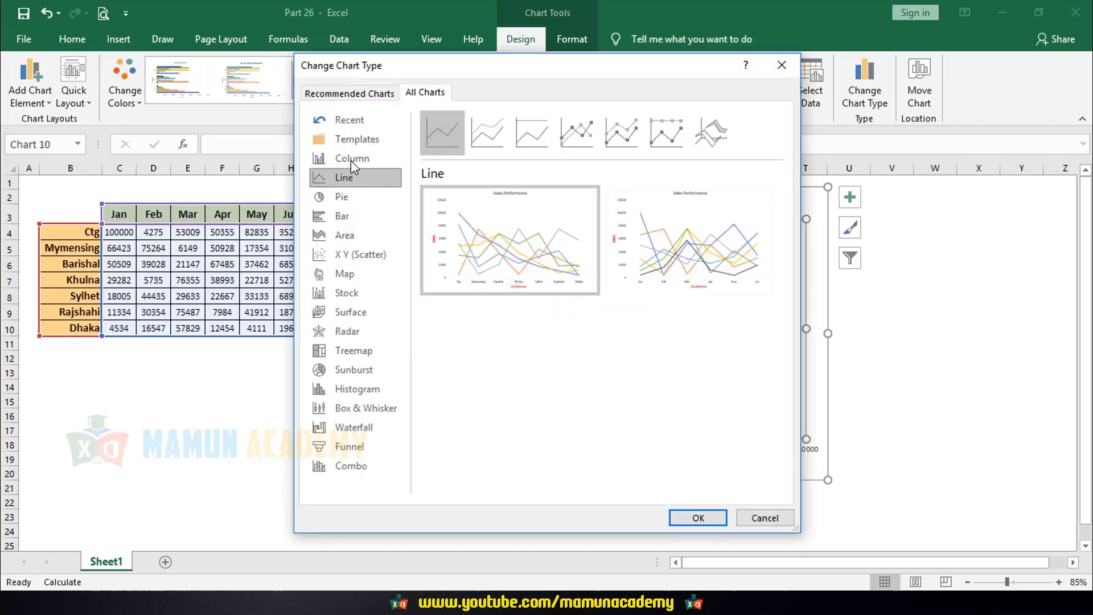
click(351, 159)
mouse_move(510, 240)
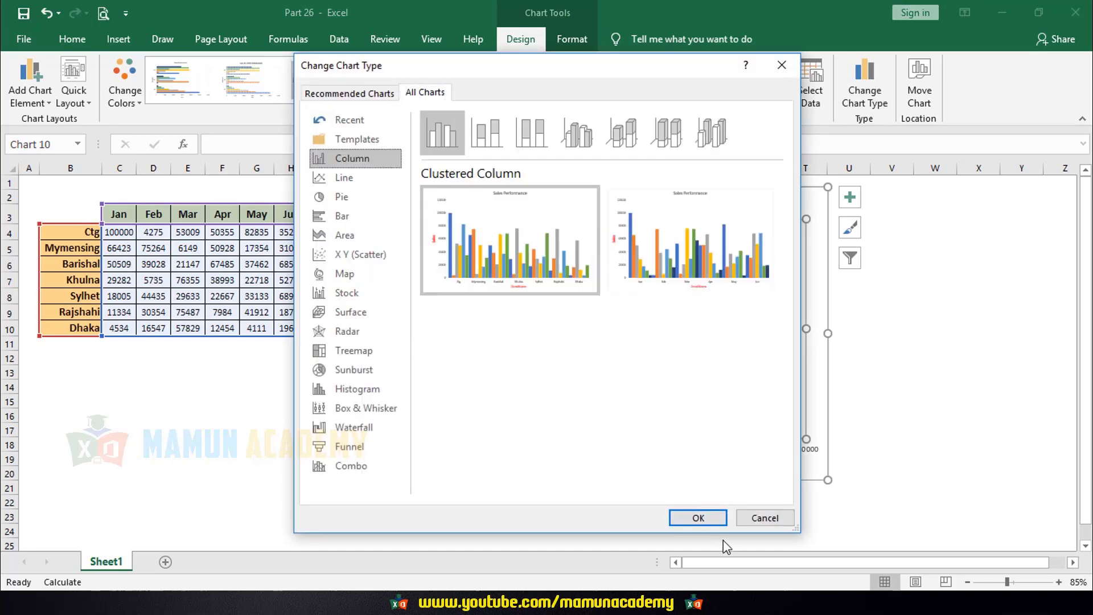
click(712, 525)
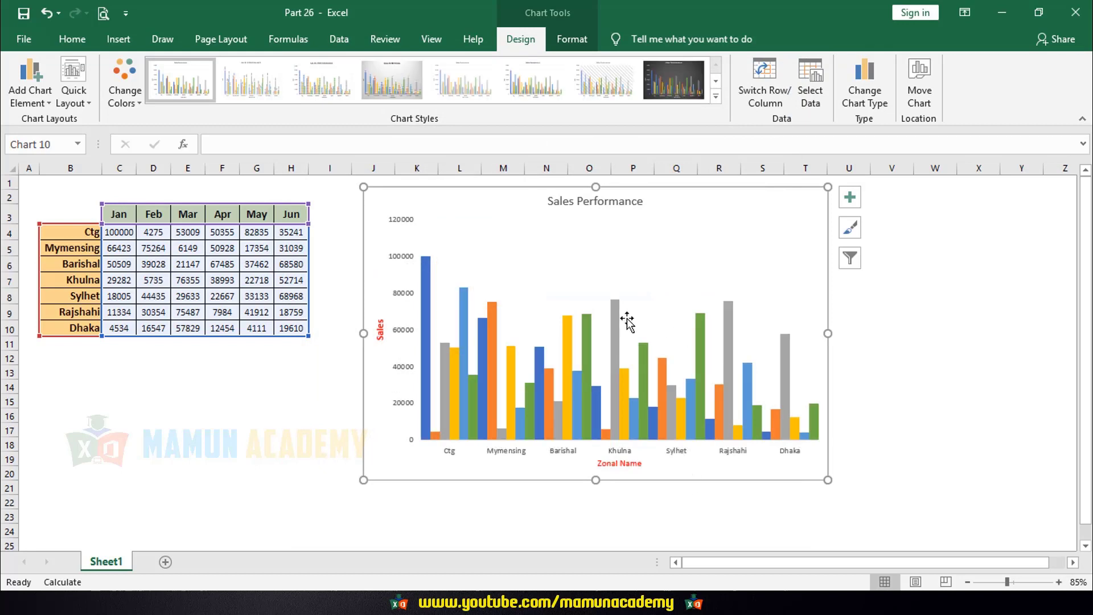
click(759, 79)
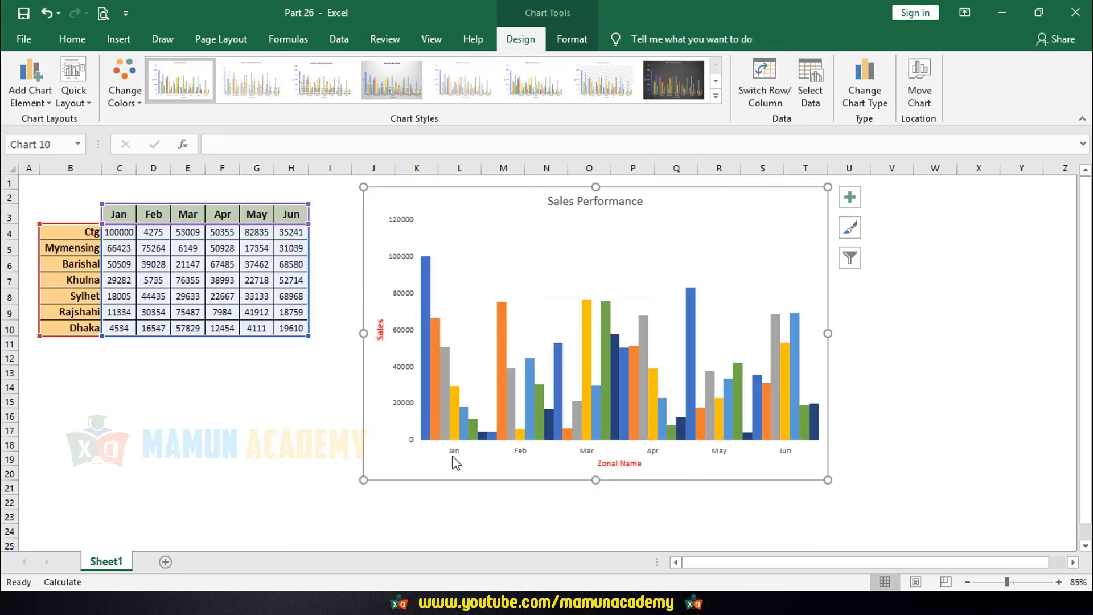
click(787, 76)
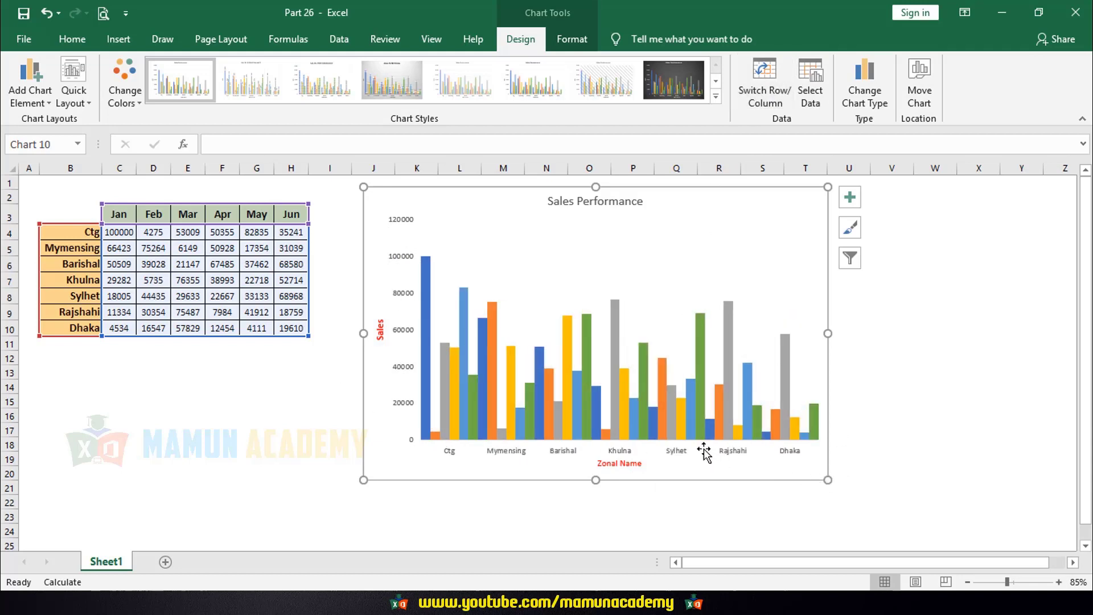
click(667, 398)
click(756, 546)
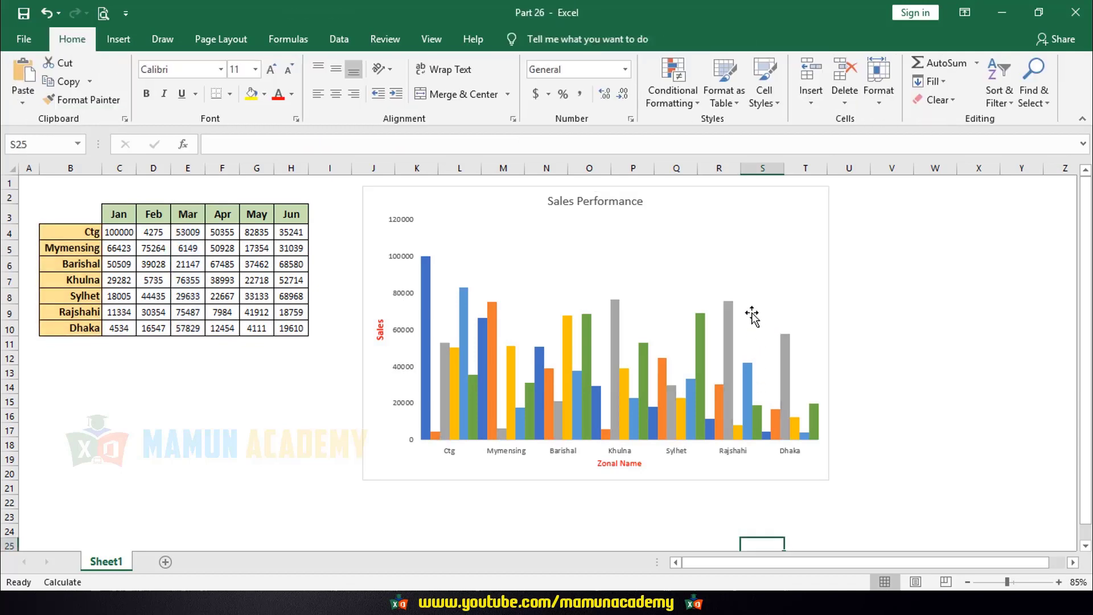
click(751, 316)
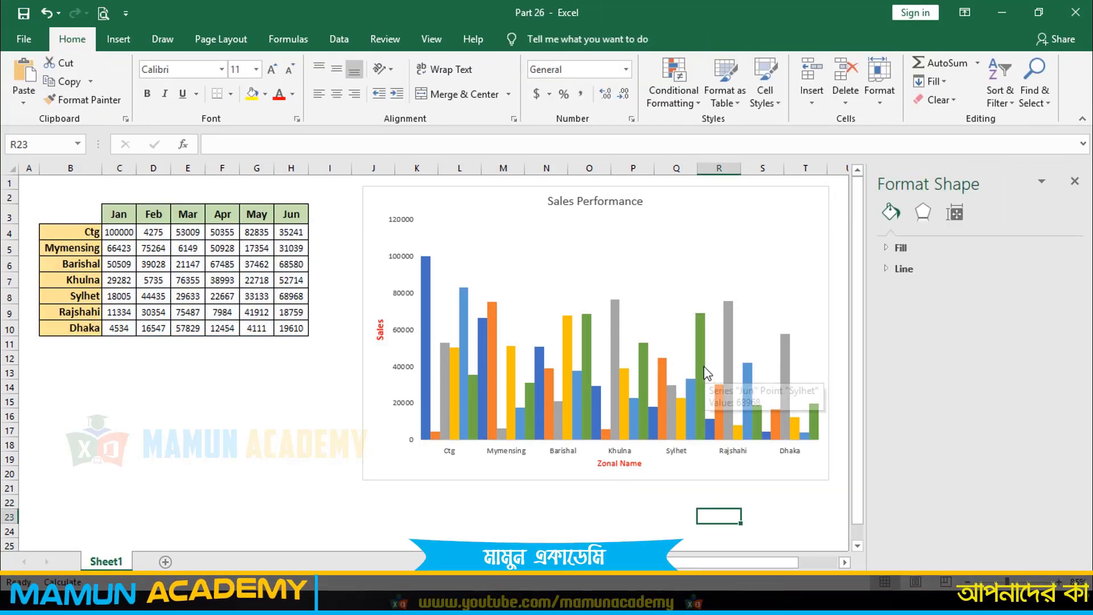
Select the Jun series and raise its Gap Width to 110% in Series Options
click(703, 370)
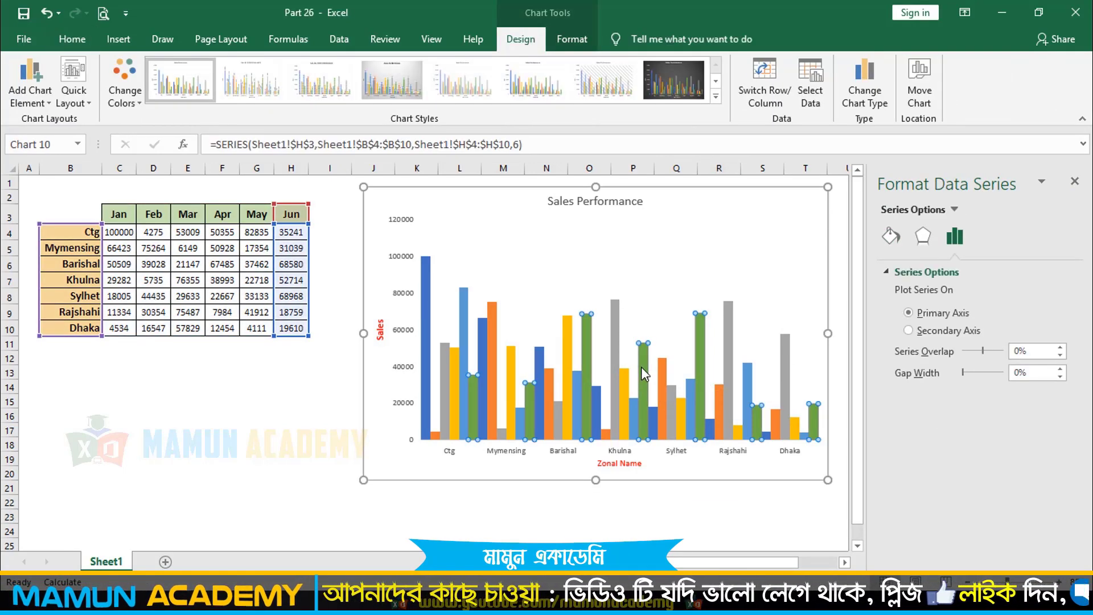
right_click(642, 368)
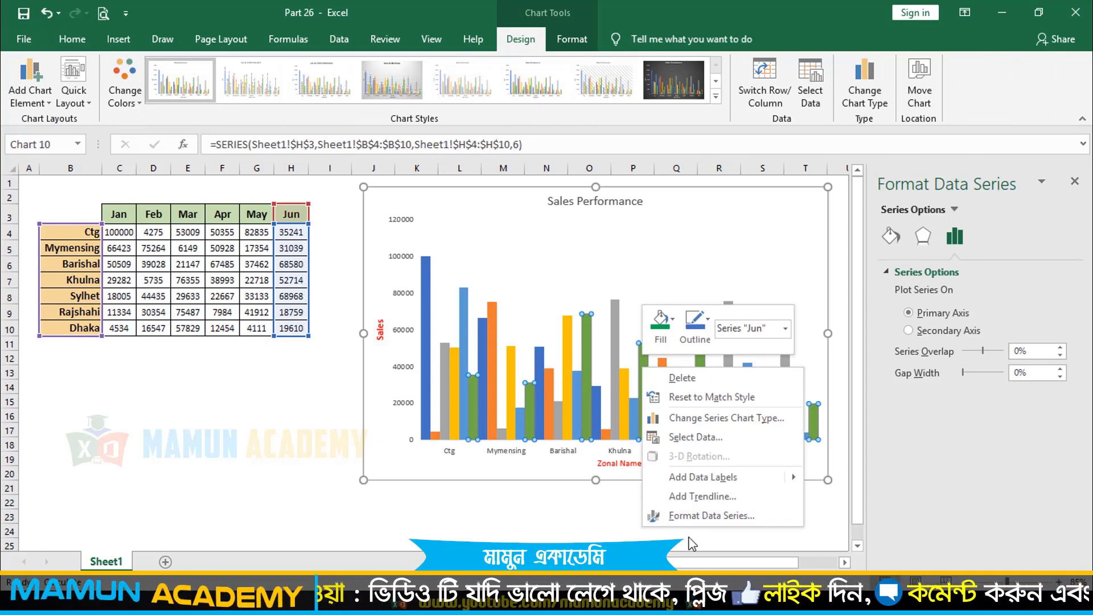
click(695, 515)
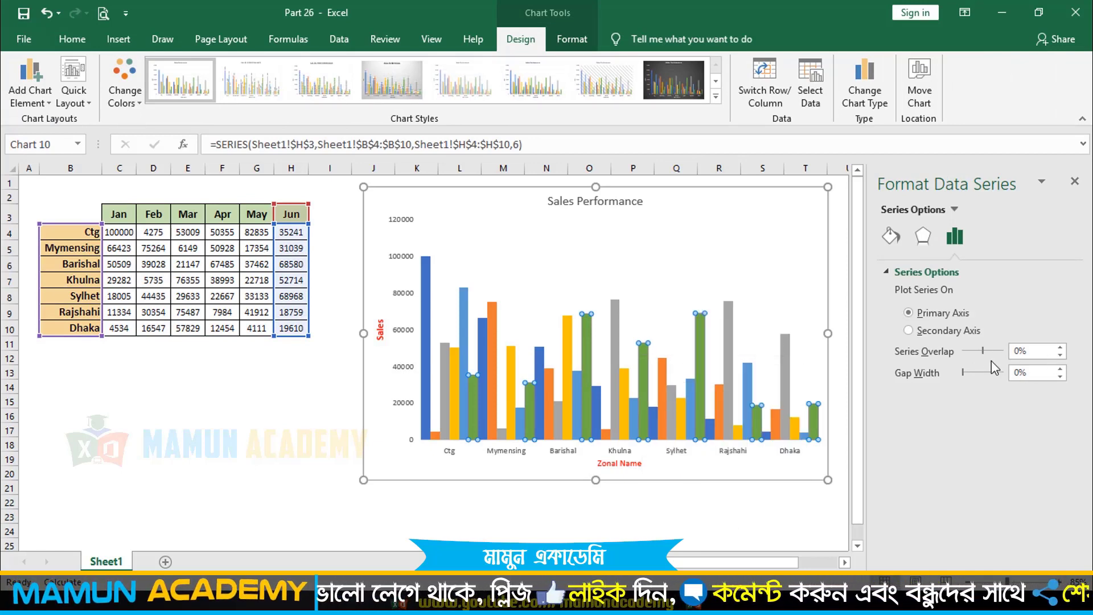
click(968, 371)
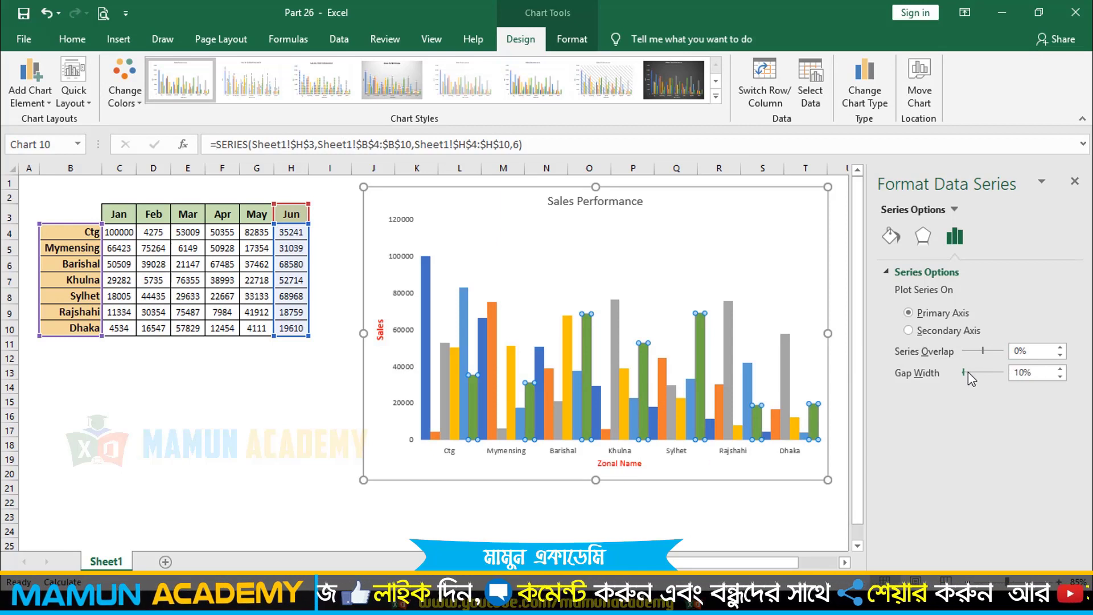
click(969, 372)
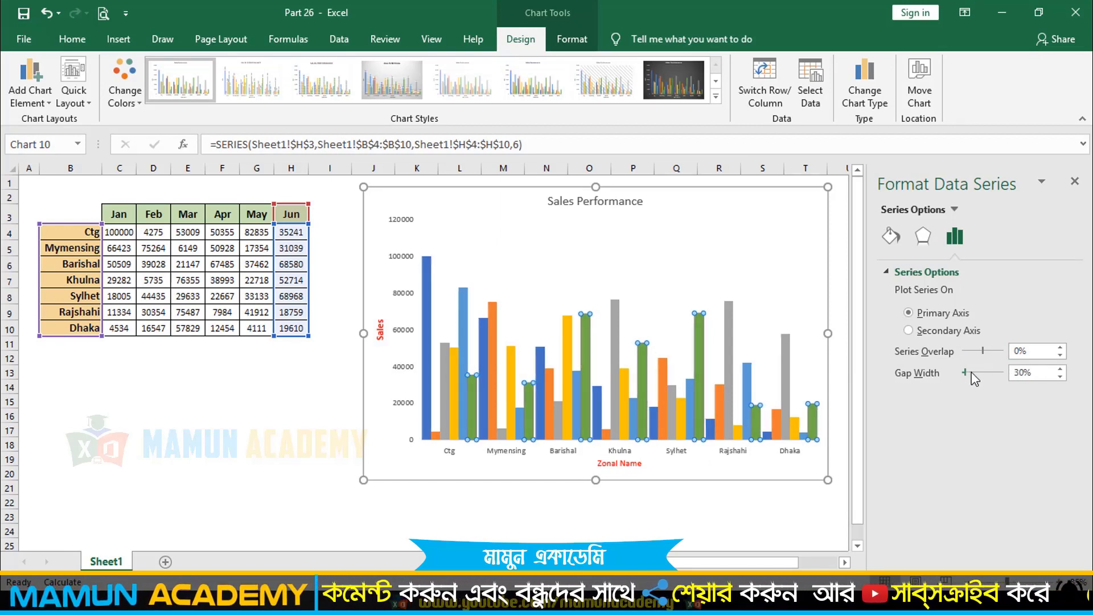
click(970, 372)
click(971, 373)
click(972, 373)
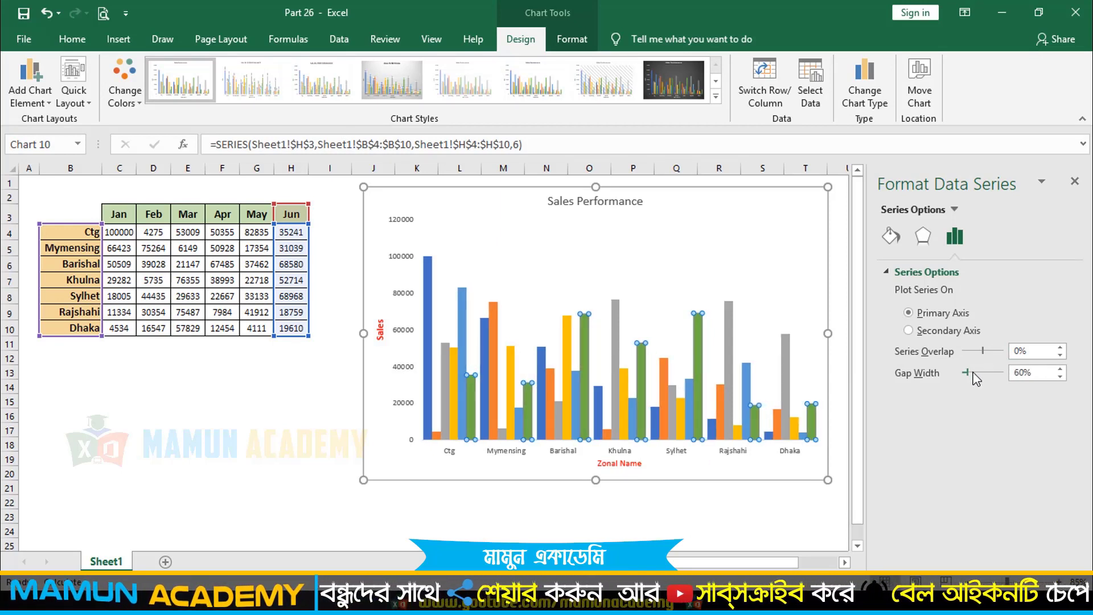
click(972, 373)
click(973, 374)
click(973, 373)
click(974, 373)
click(974, 372)
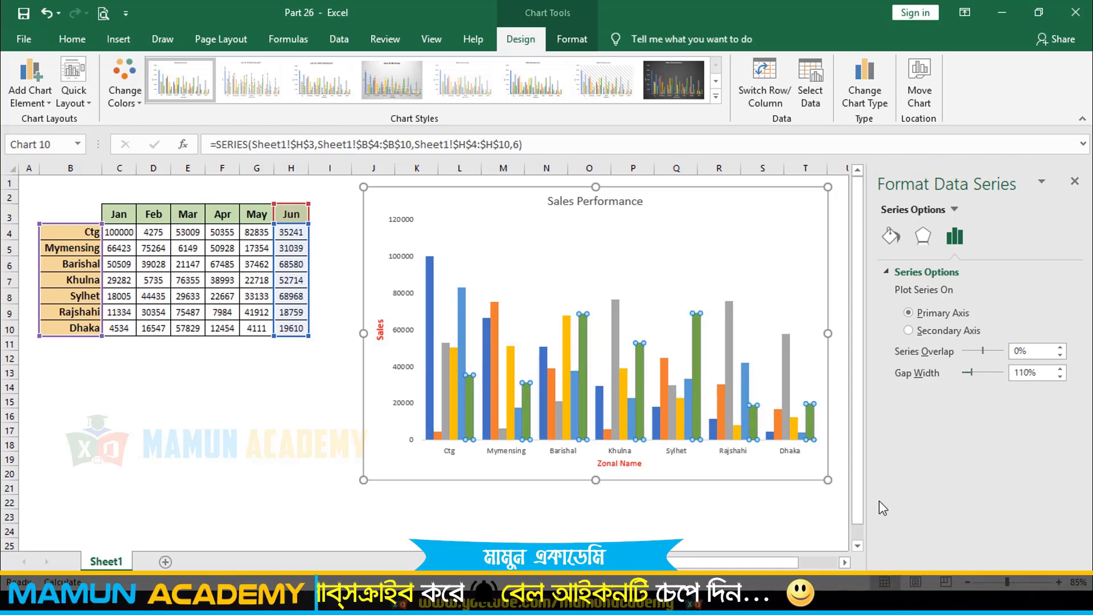
Reselect the Jun series, then the chart area and the plot area
click(804, 515)
click(470, 410)
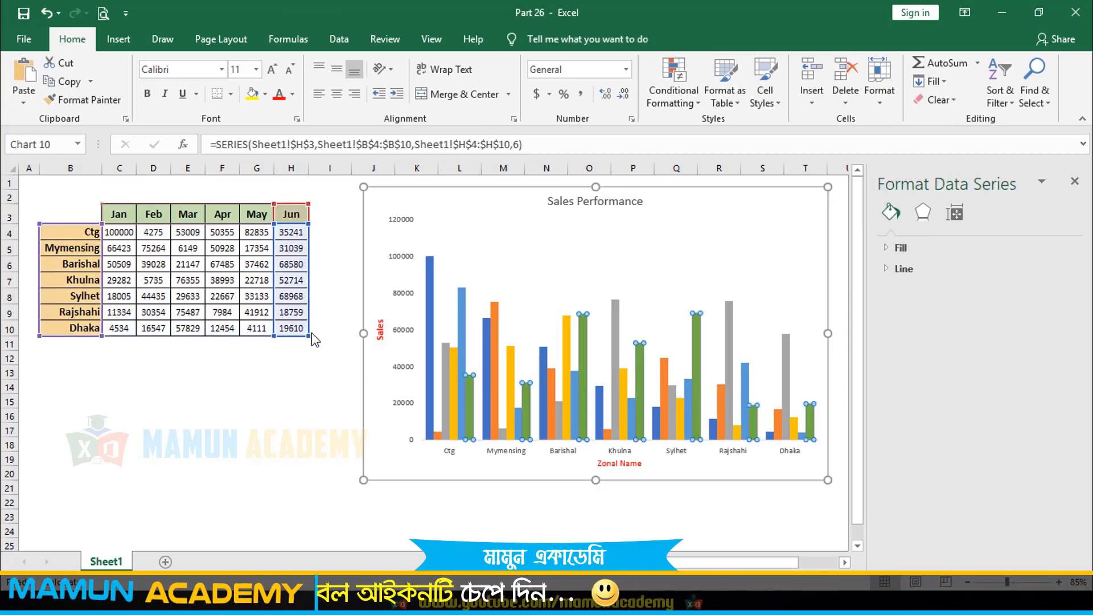
click(421, 462)
click(493, 276)
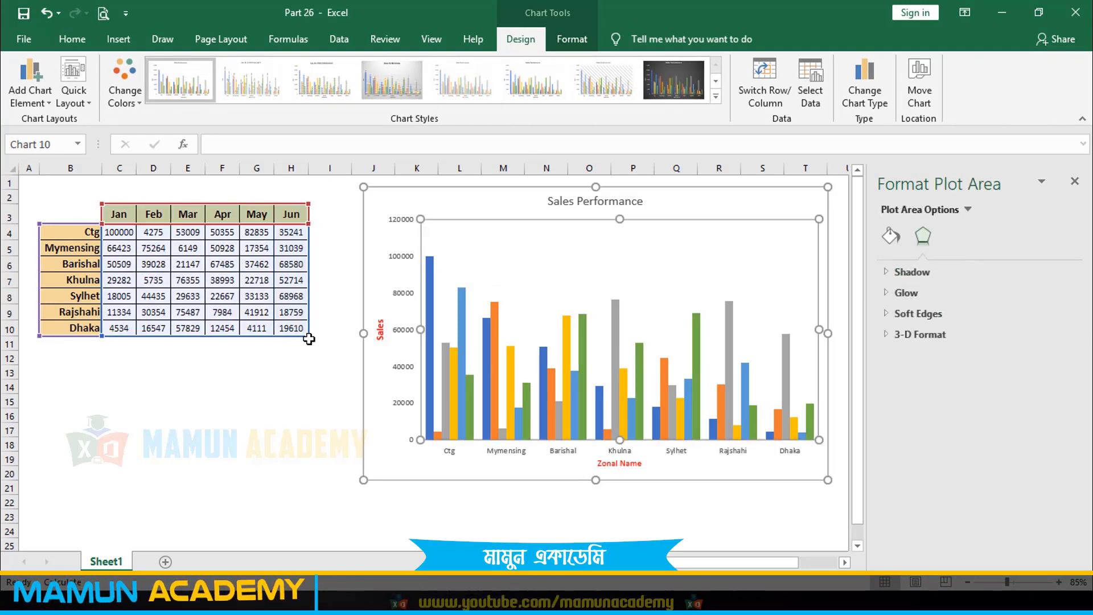
Shrink the chart's source range back to Jan–Apr (column F) and close the Format Chart Area pane
drag(308, 338, 239, 337)
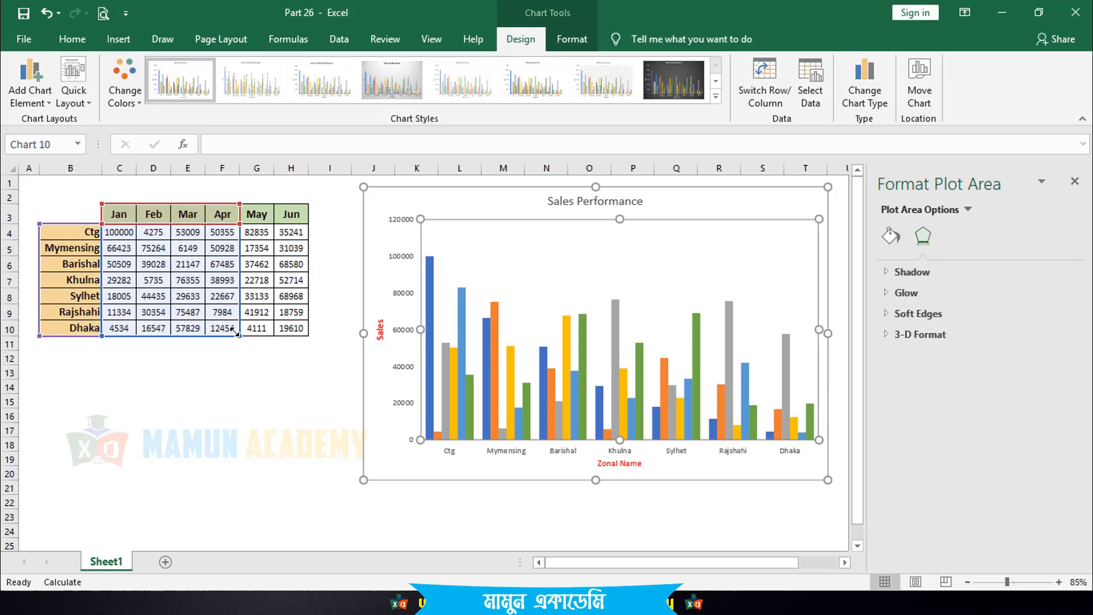
click(267, 406)
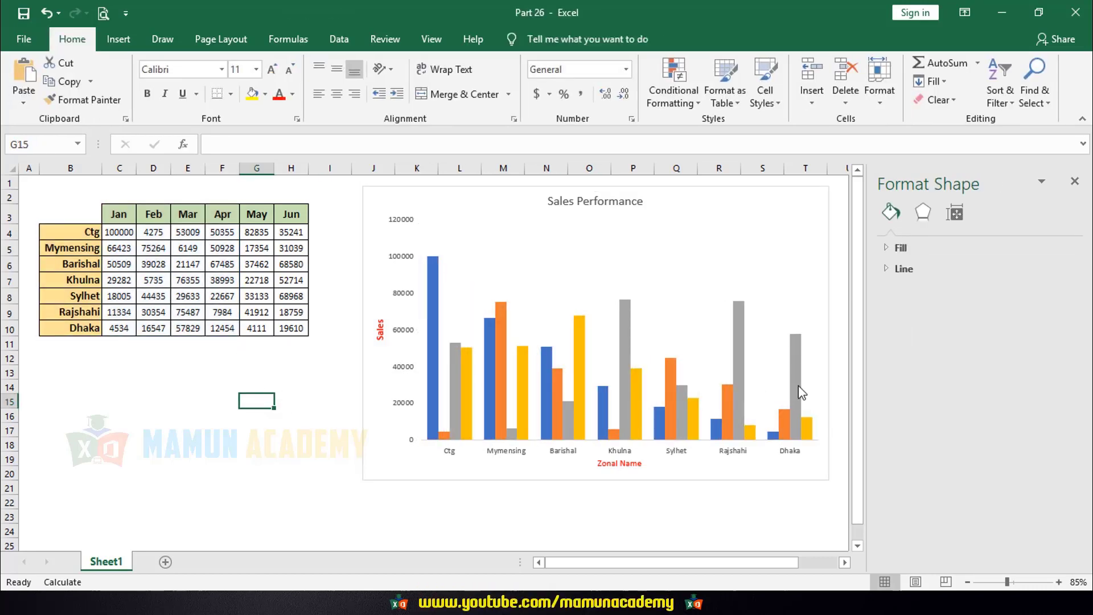
click(673, 267)
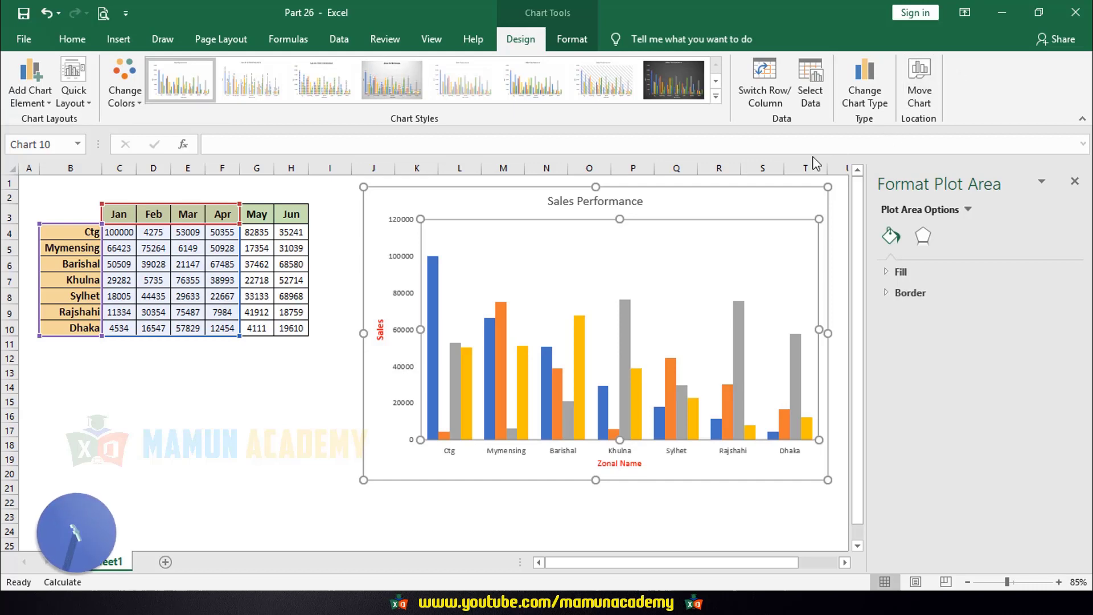
click(332, 429)
click(387, 465)
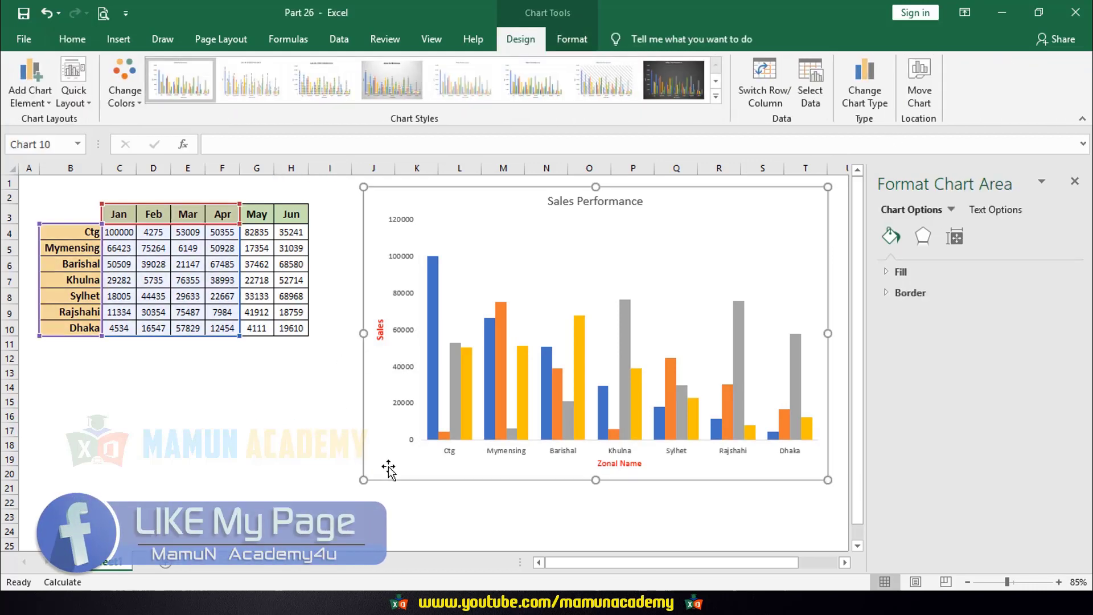
click(1075, 181)
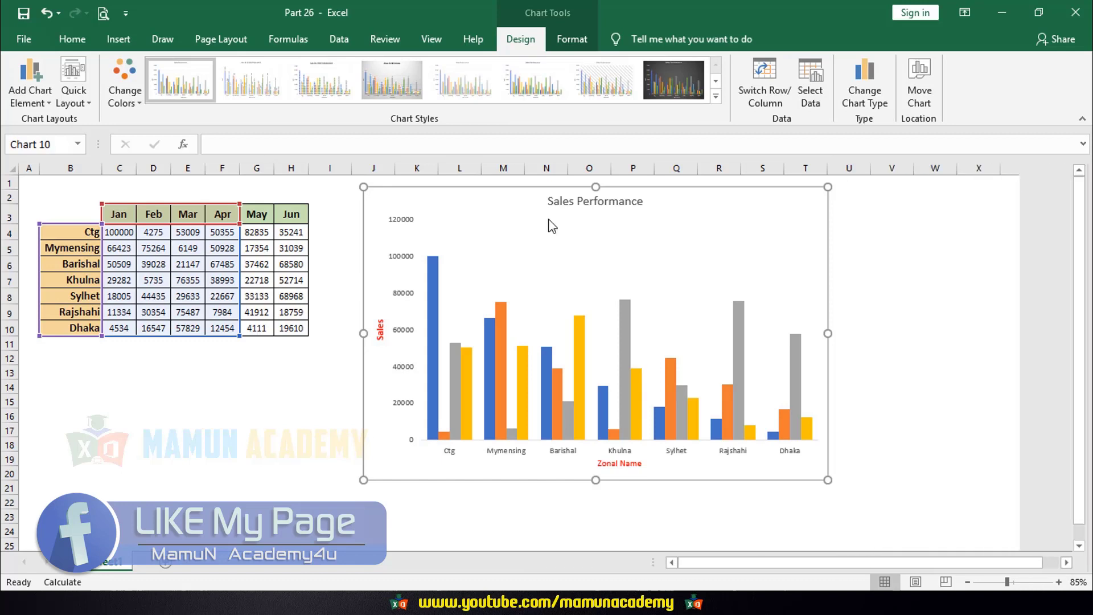
Move the chart to a new sheet named Chart1
click(913, 77)
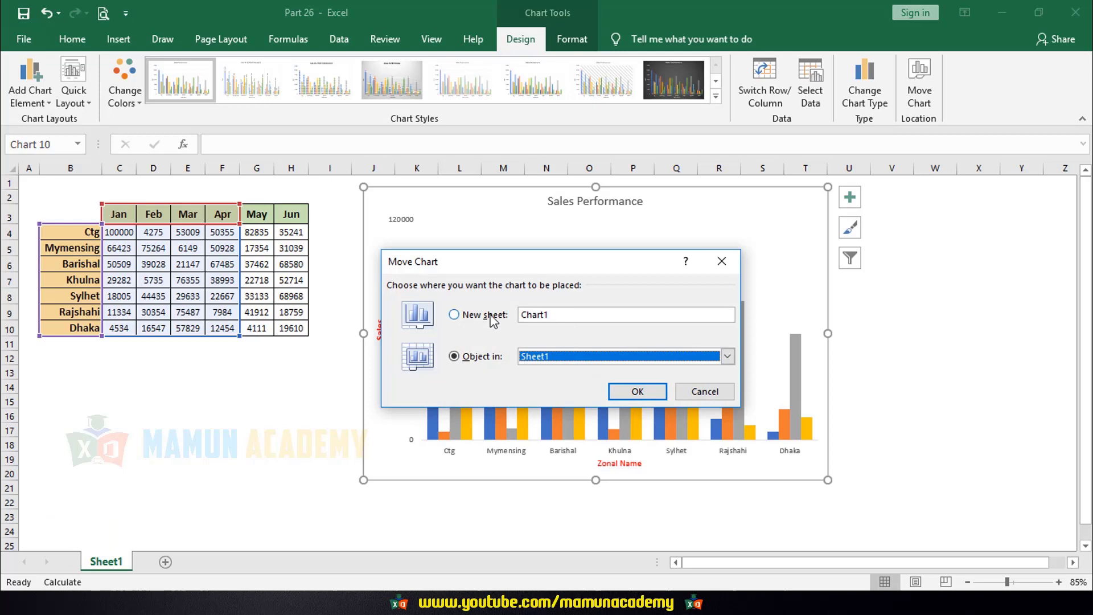
click(560, 314)
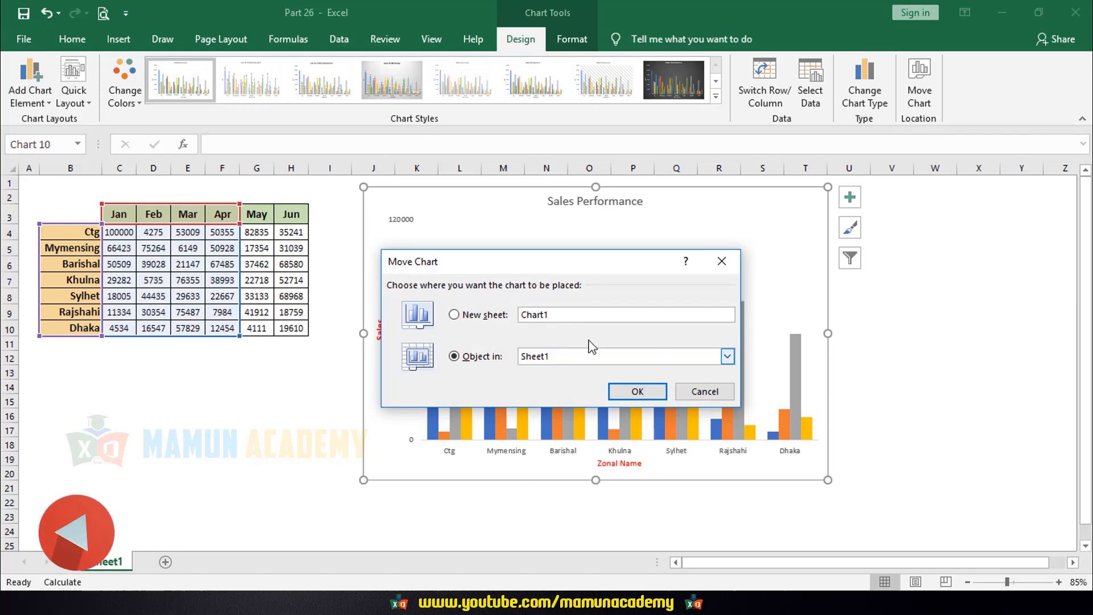
click(622, 353)
click(551, 364)
click(547, 357)
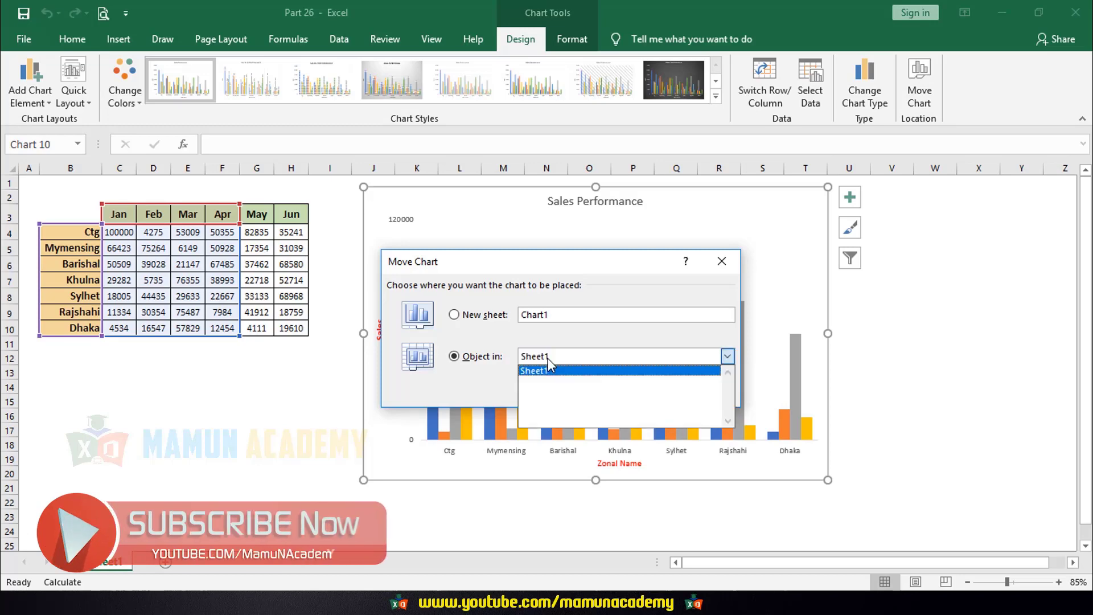
click(547, 357)
click(545, 355)
click(495, 318)
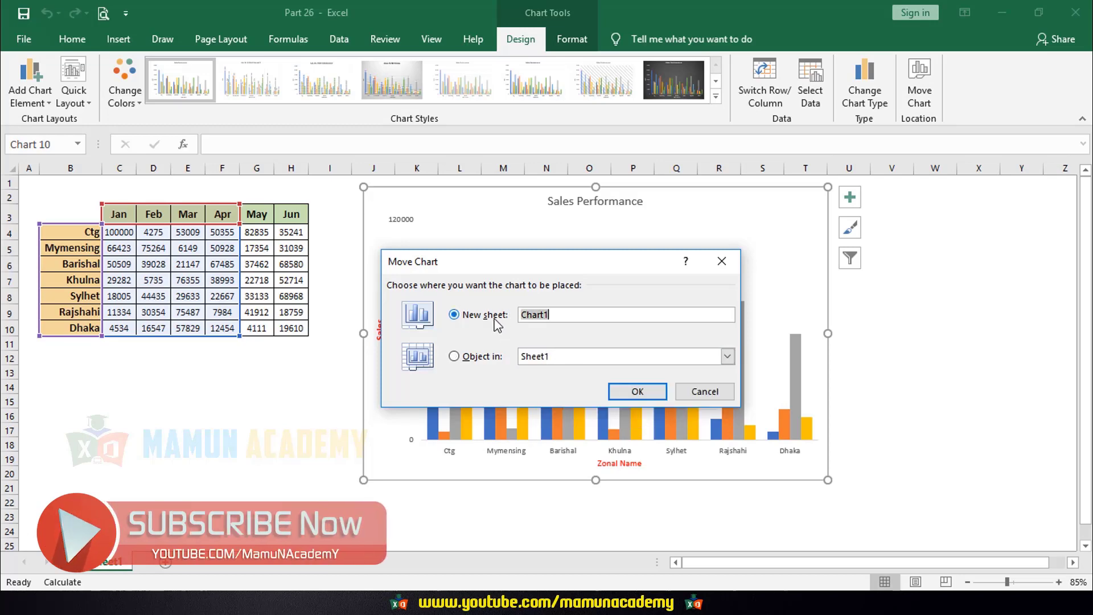
click(631, 392)
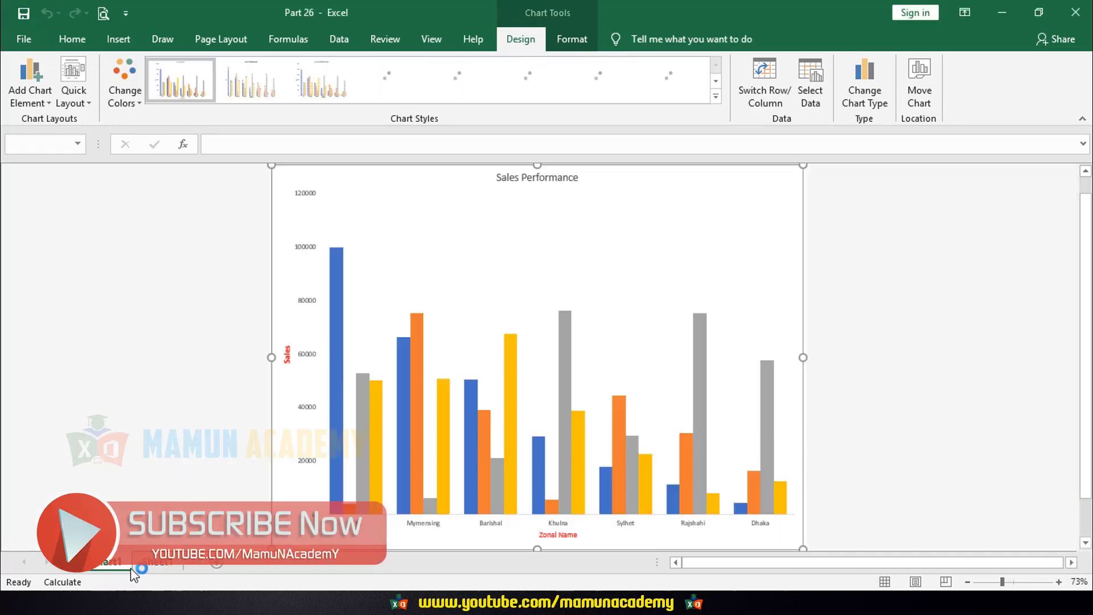
Move the chart back onto Sheet1 as an embedded object
click(790, 292)
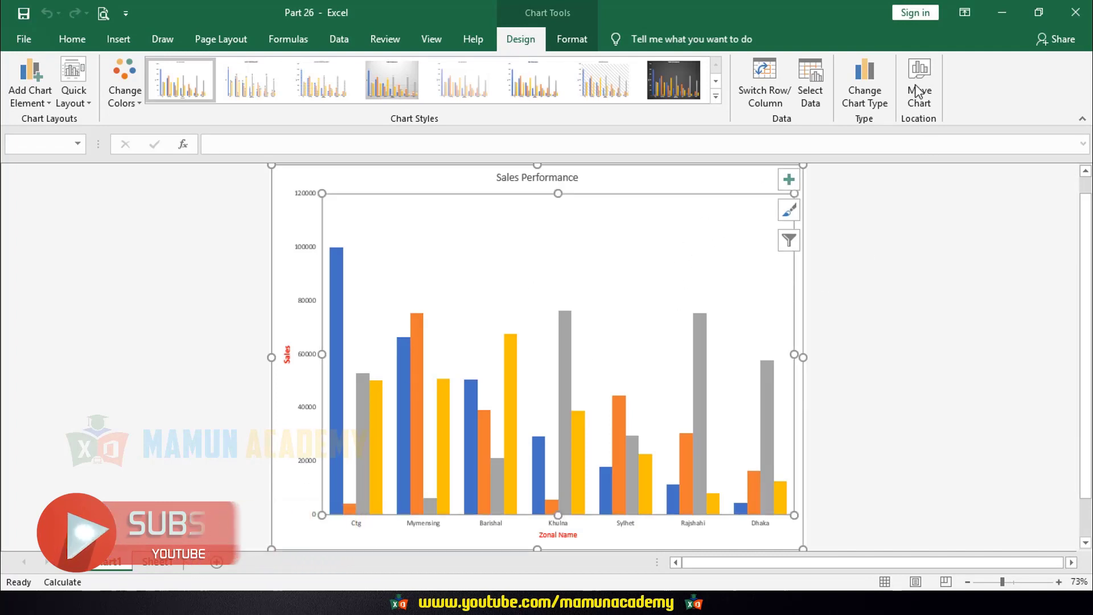
click(921, 75)
click(455, 356)
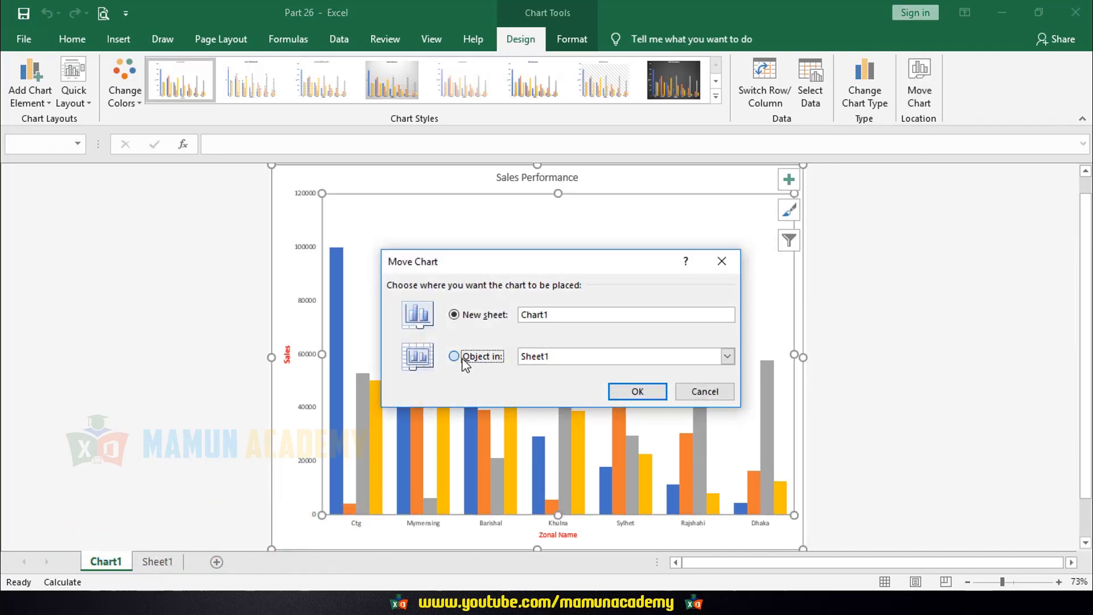
click(637, 391)
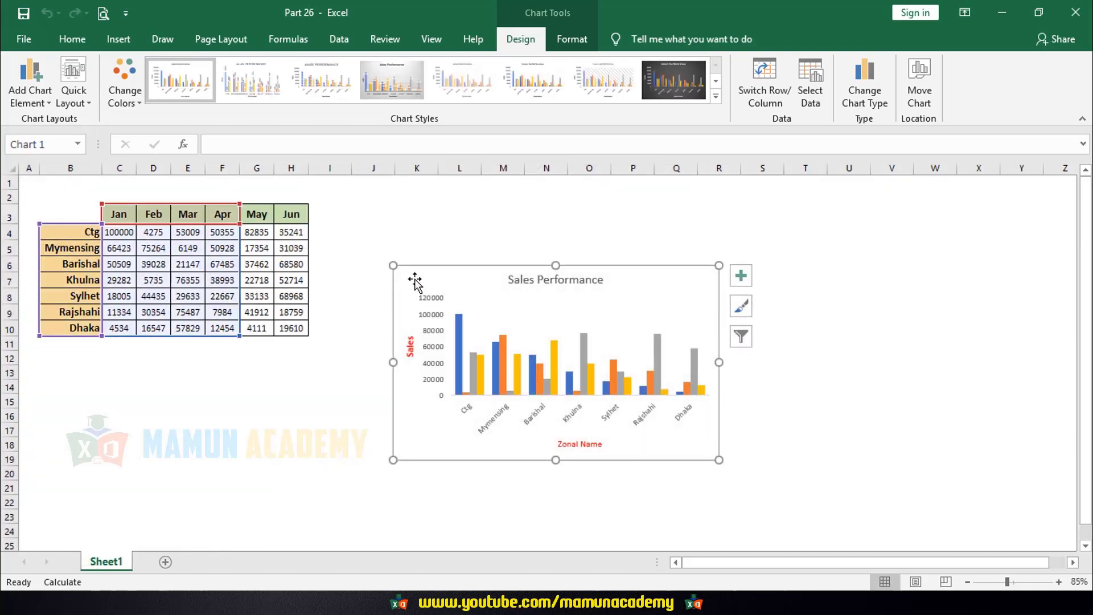
Enlarge the chart up-left and down-right so it spans roughly columns I to V
drag(392, 265, 337, 200)
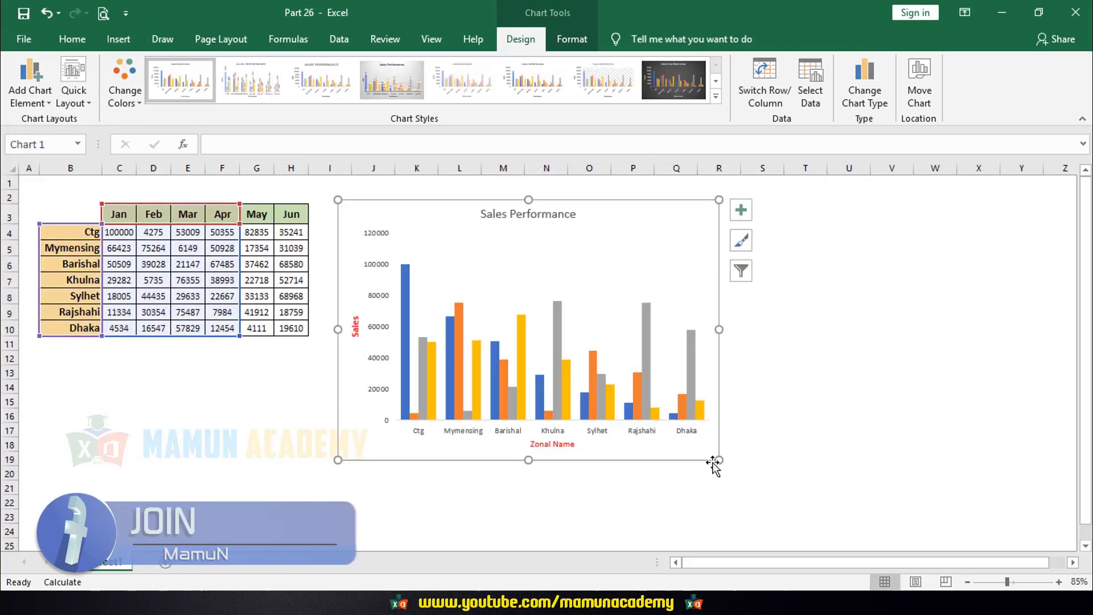
drag(719, 459, 892, 505)
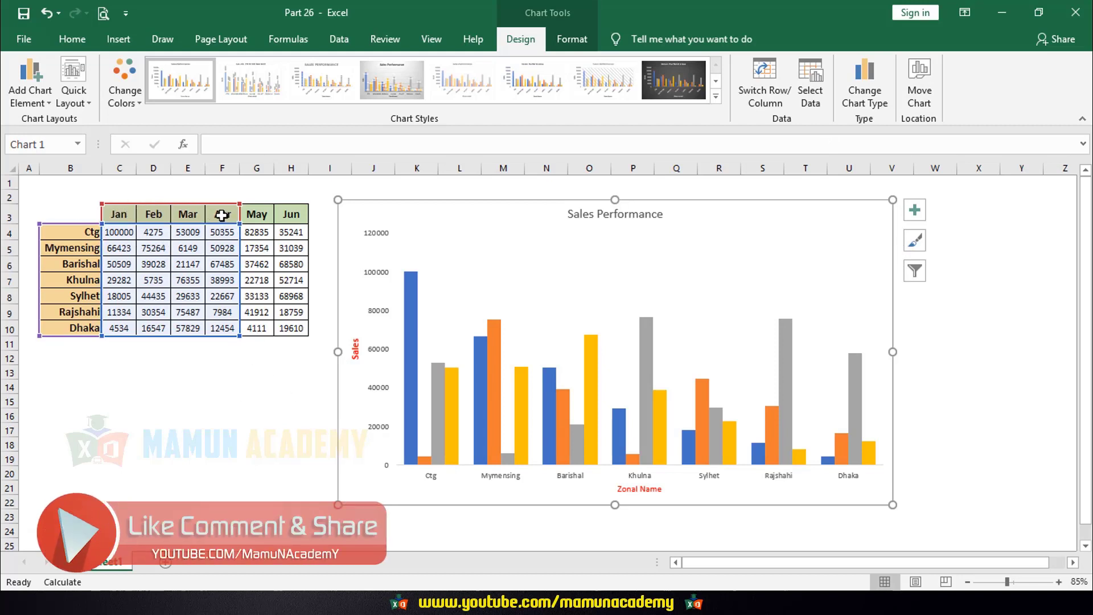
click(256, 485)
click(366, 468)
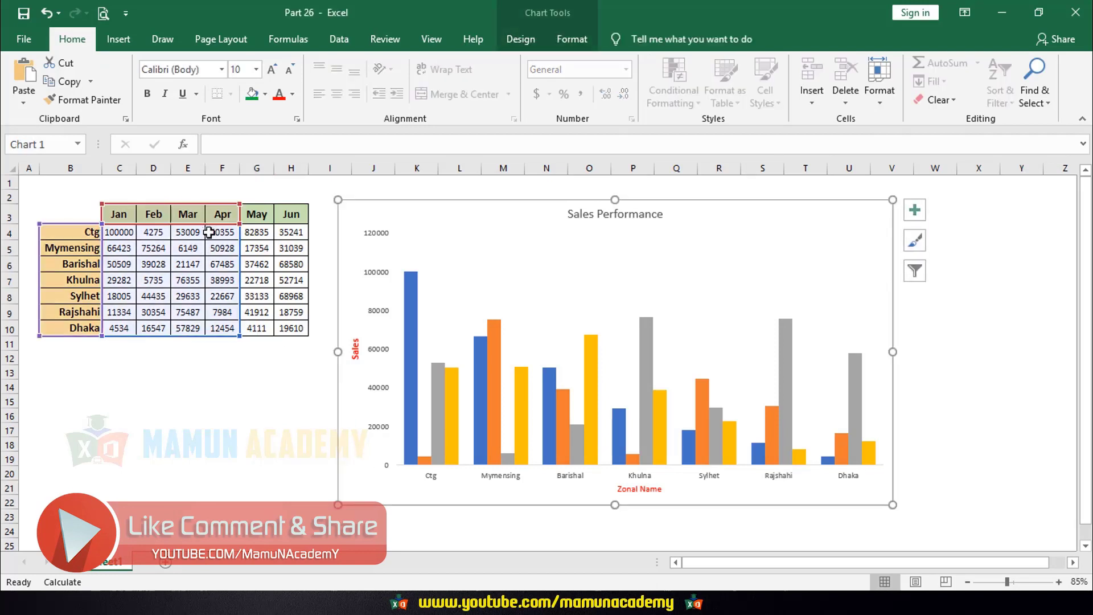
click(789, 254)
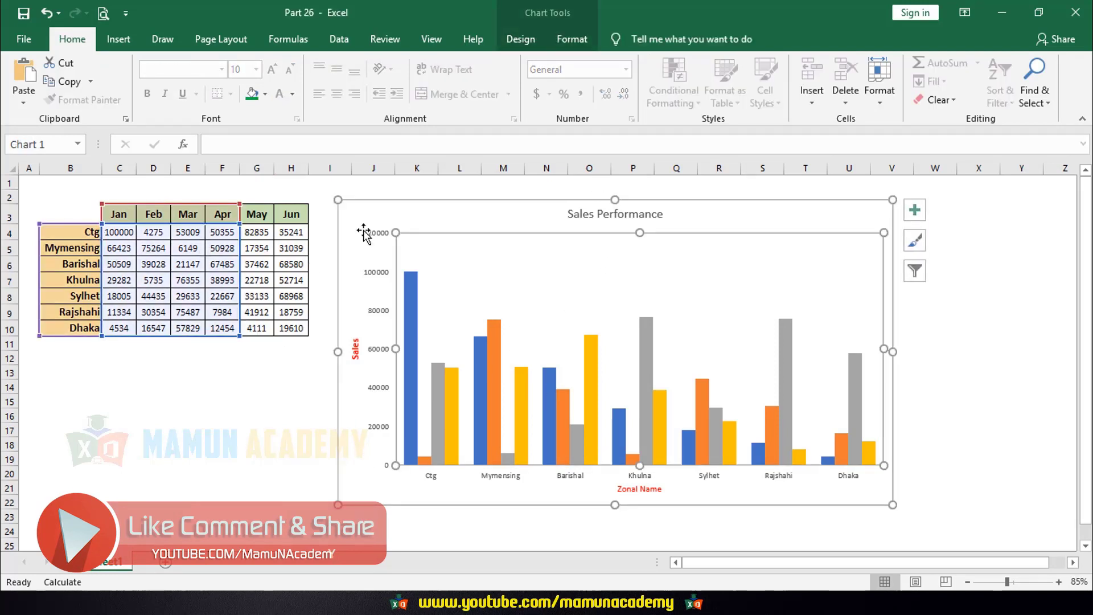
Replace the chart data range with B3:D10 so each city shows only Jan and Feb
click(532, 43)
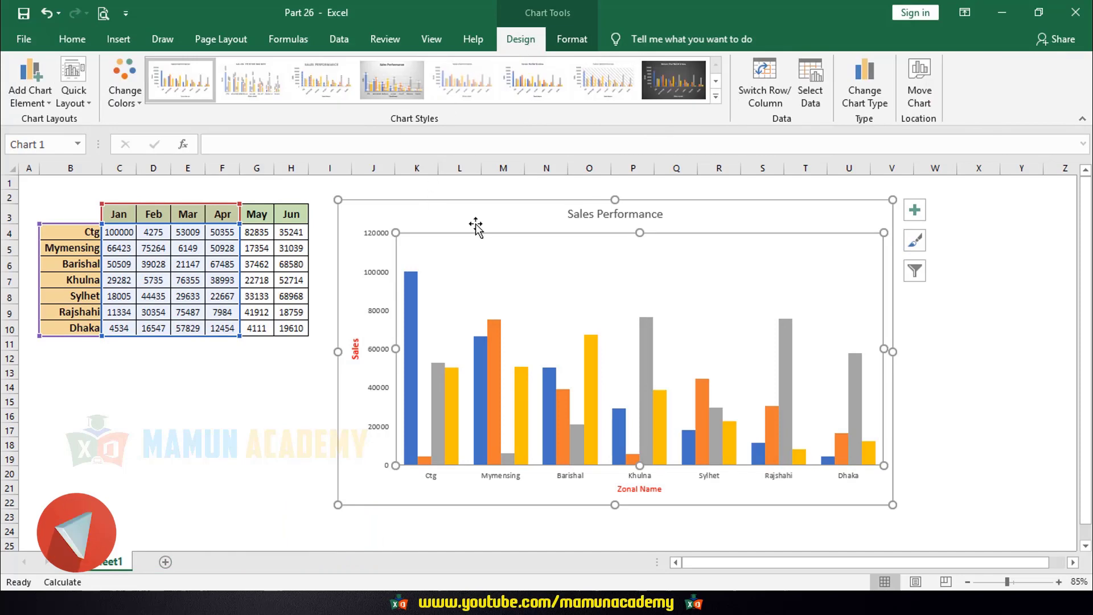
click(818, 90)
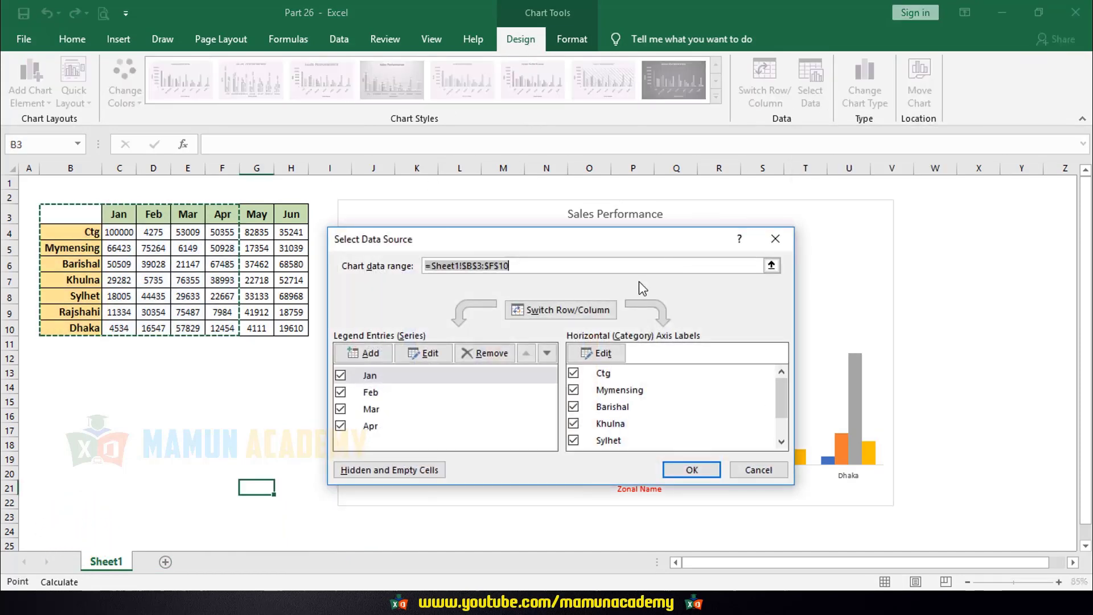
drag(569, 239, 671, 217)
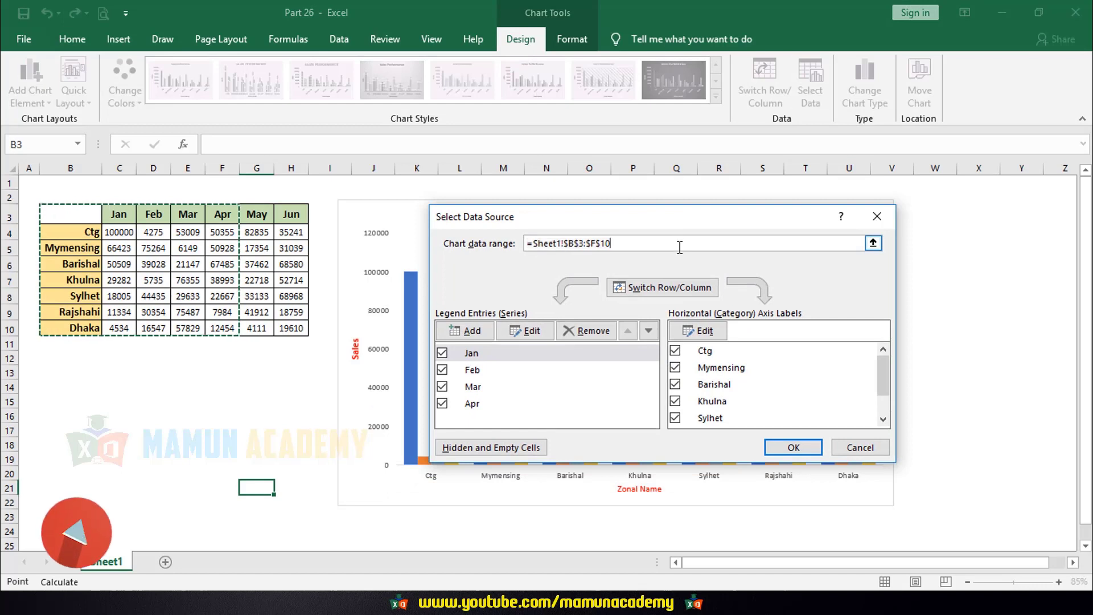
click(629, 243)
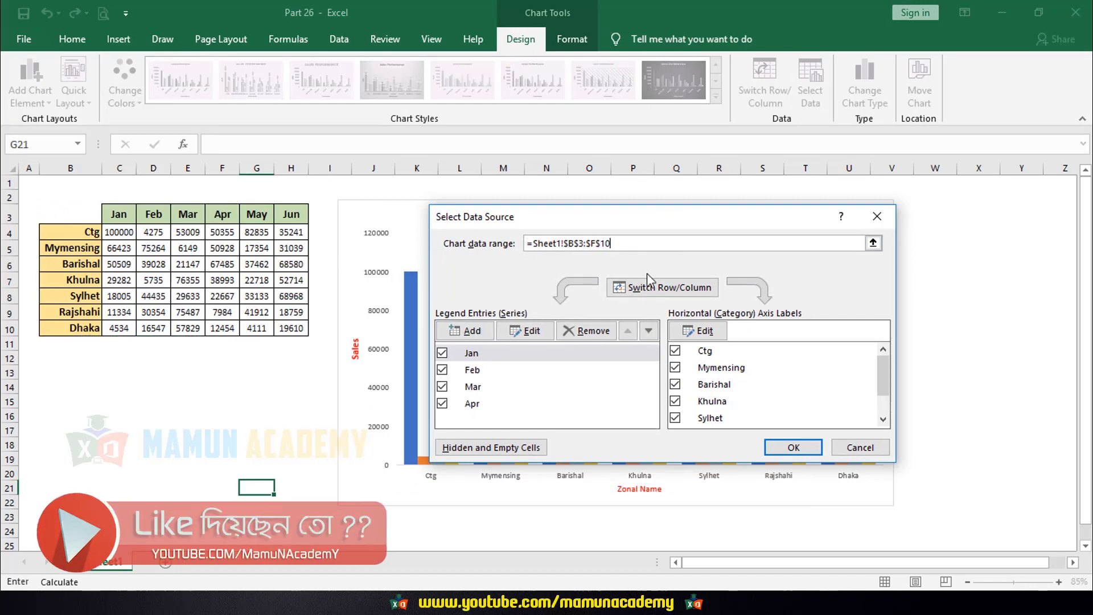
drag(641, 245, 473, 234)
key(BackSpace)
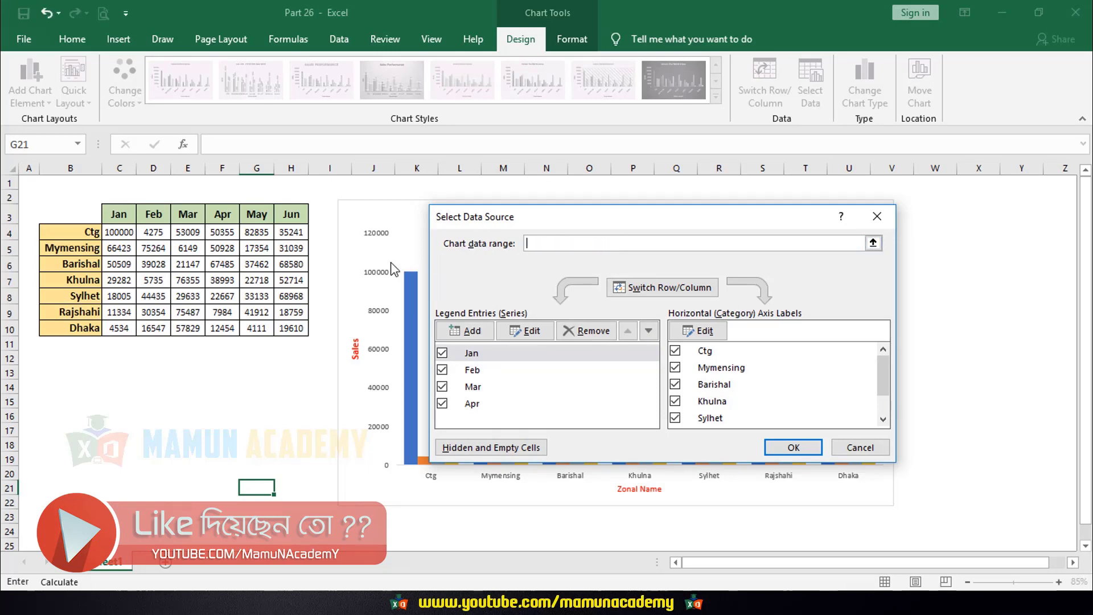
drag(85, 213, 153, 329)
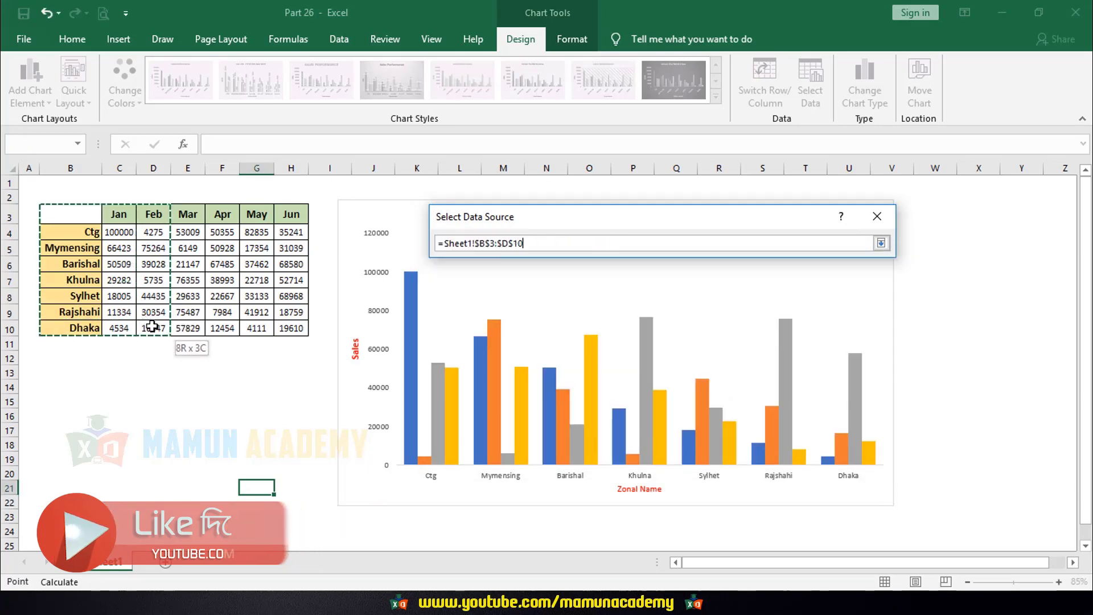
click(792, 446)
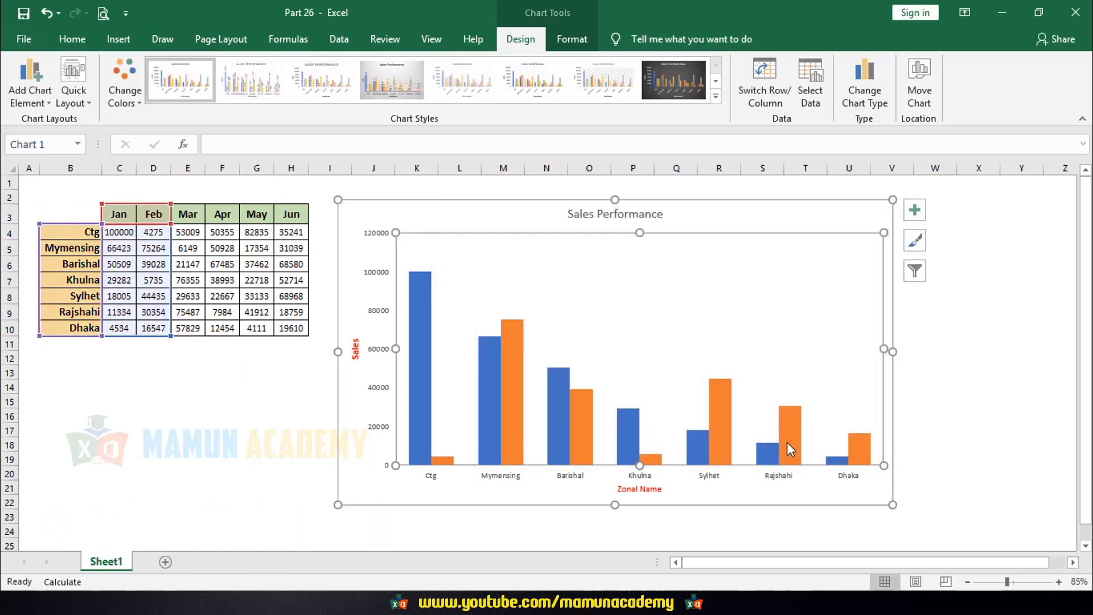
click(290, 461)
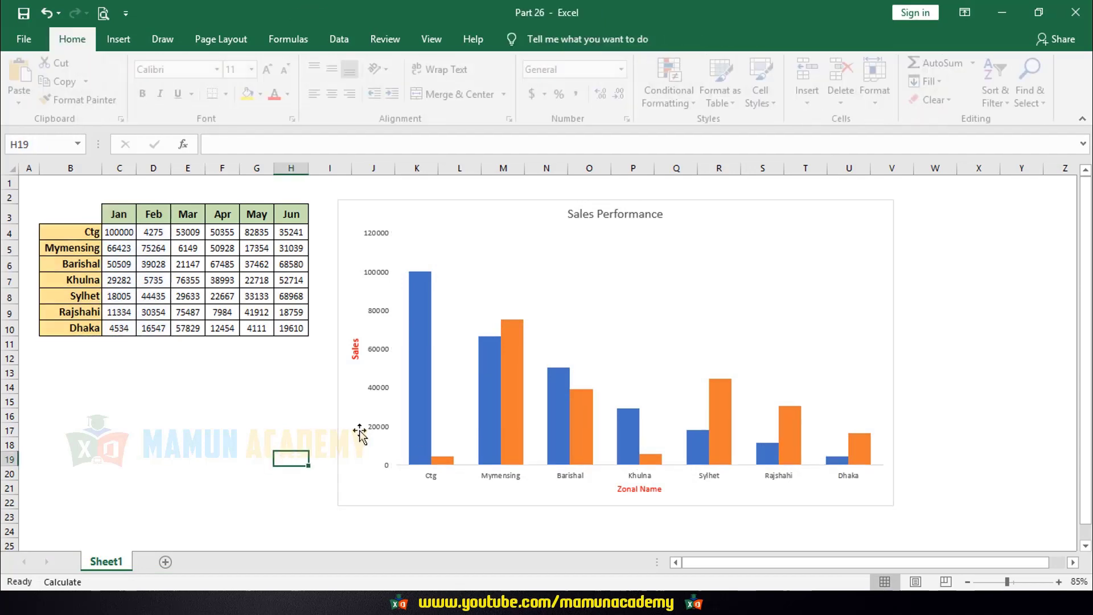
click(493, 215)
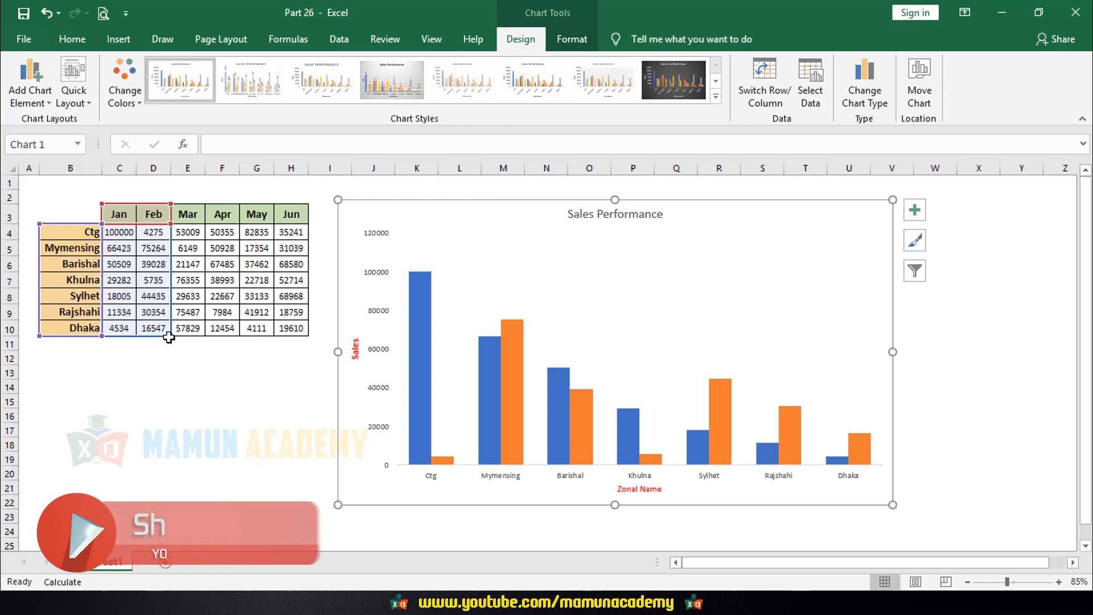
Resize the chart's source range to B3:G8, covering Ctg–Sylhet for Jan–May
mouse_move(171, 336)
mouse_down()
mouse_move(273, 335)
mouse_move(267, 306)
mouse_up()
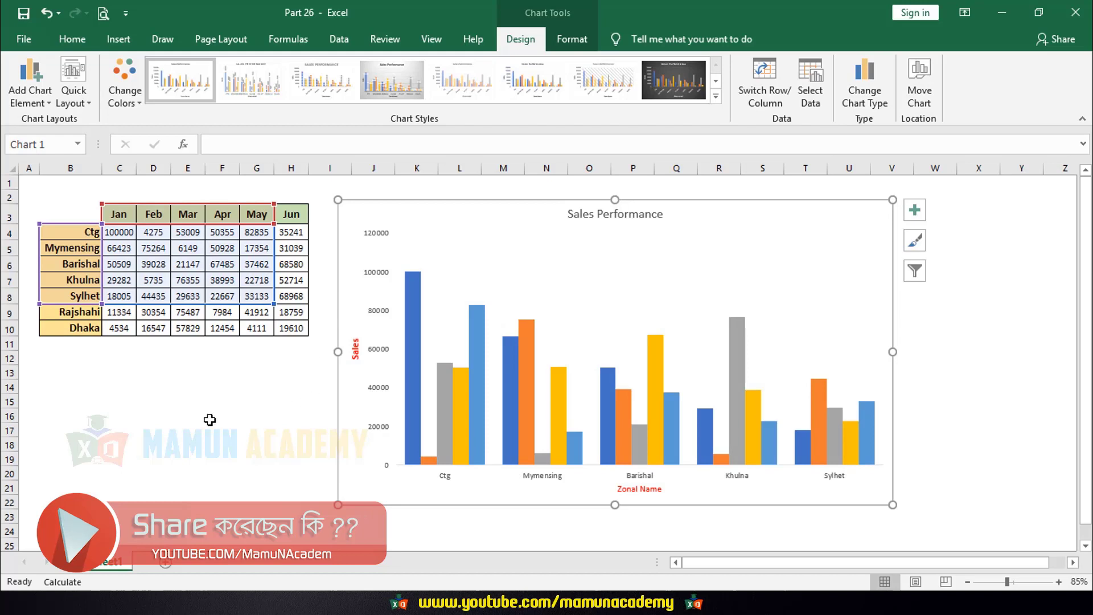
click(188, 430)
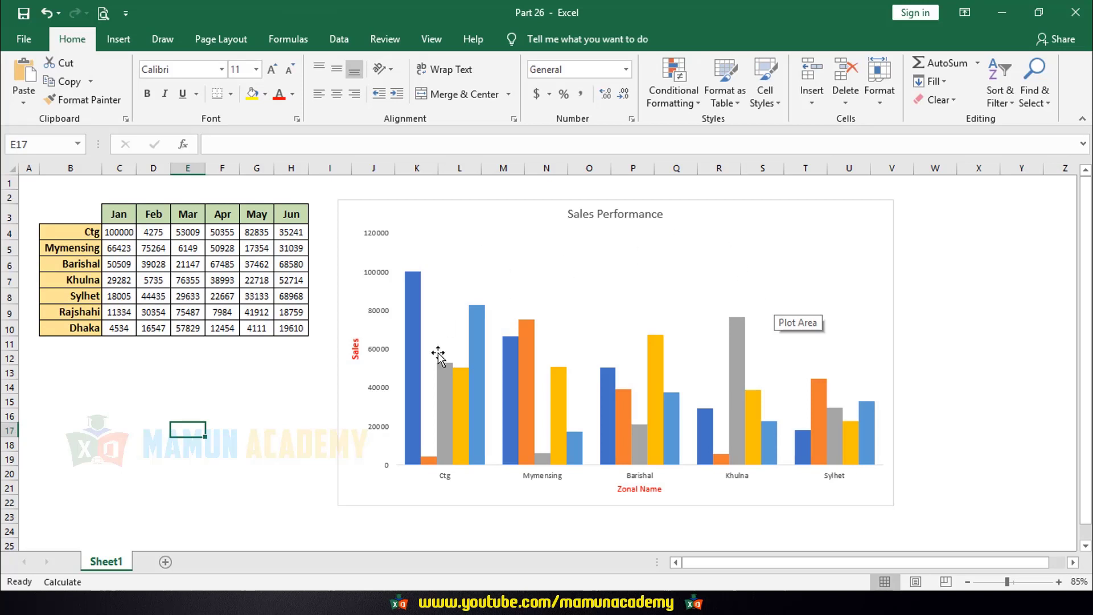
click(370, 449)
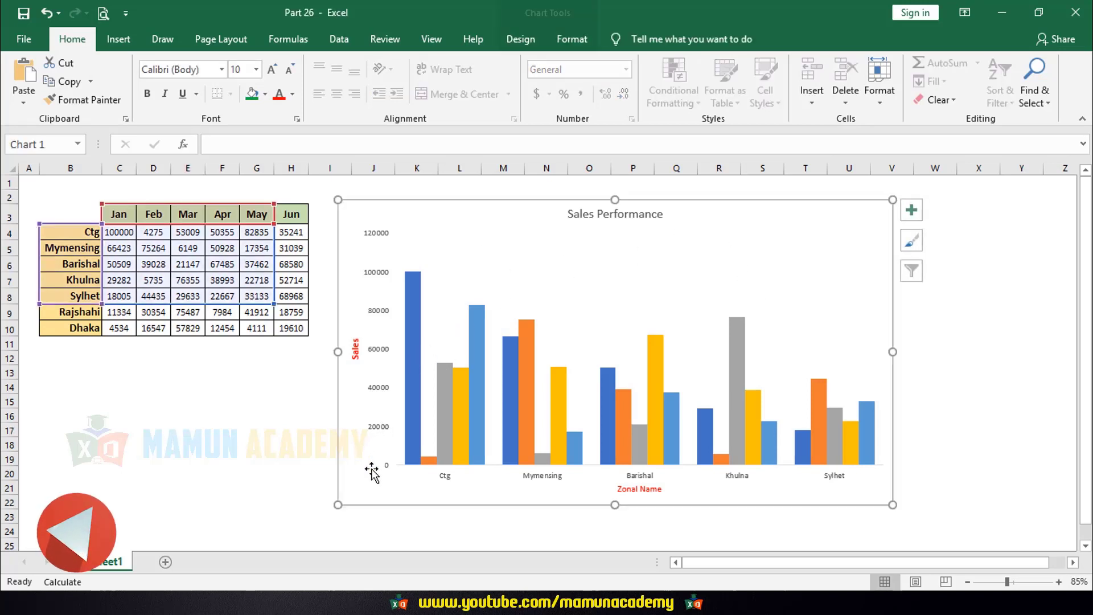
click(521, 38)
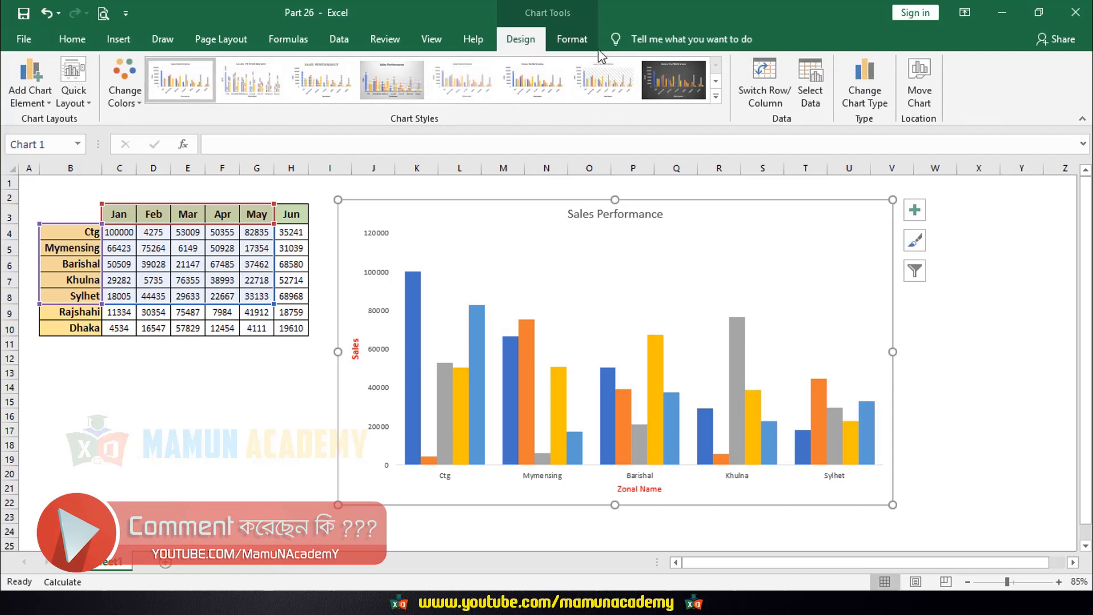
click(571, 38)
click(522, 39)
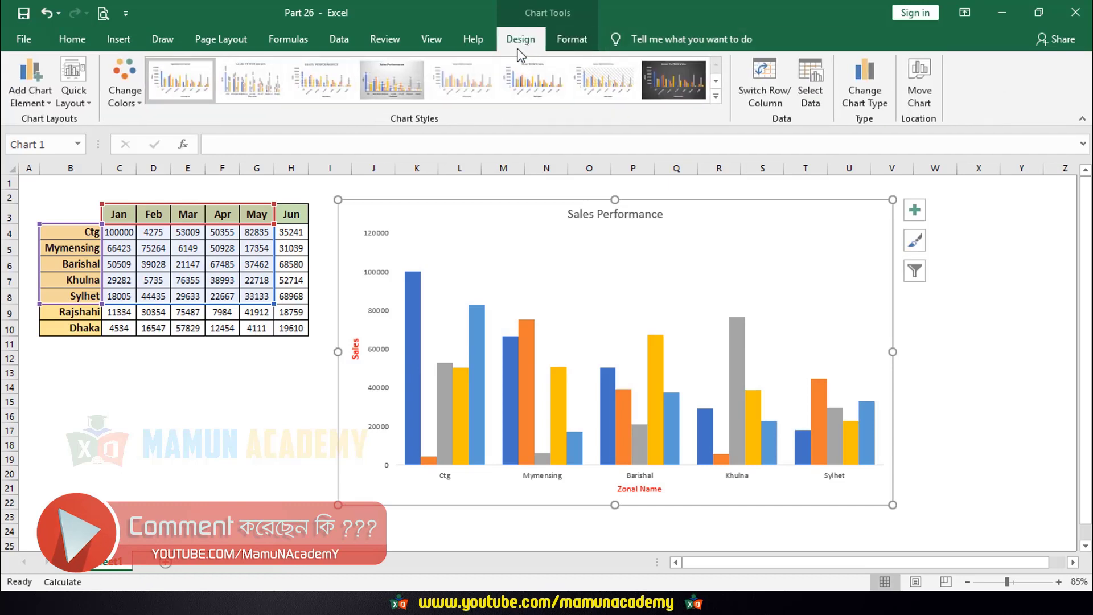